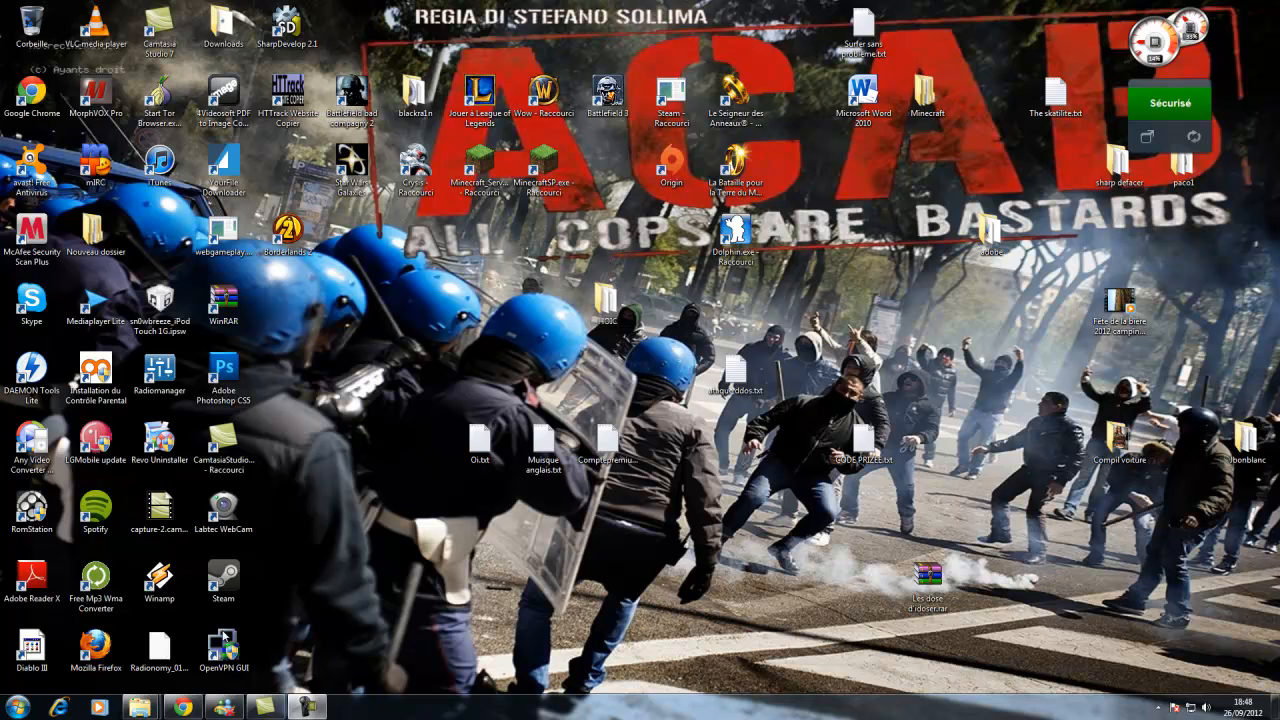
Open the browser and switch to the AlterVista tab.
mouse_move(182, 707)
click(167, 678)
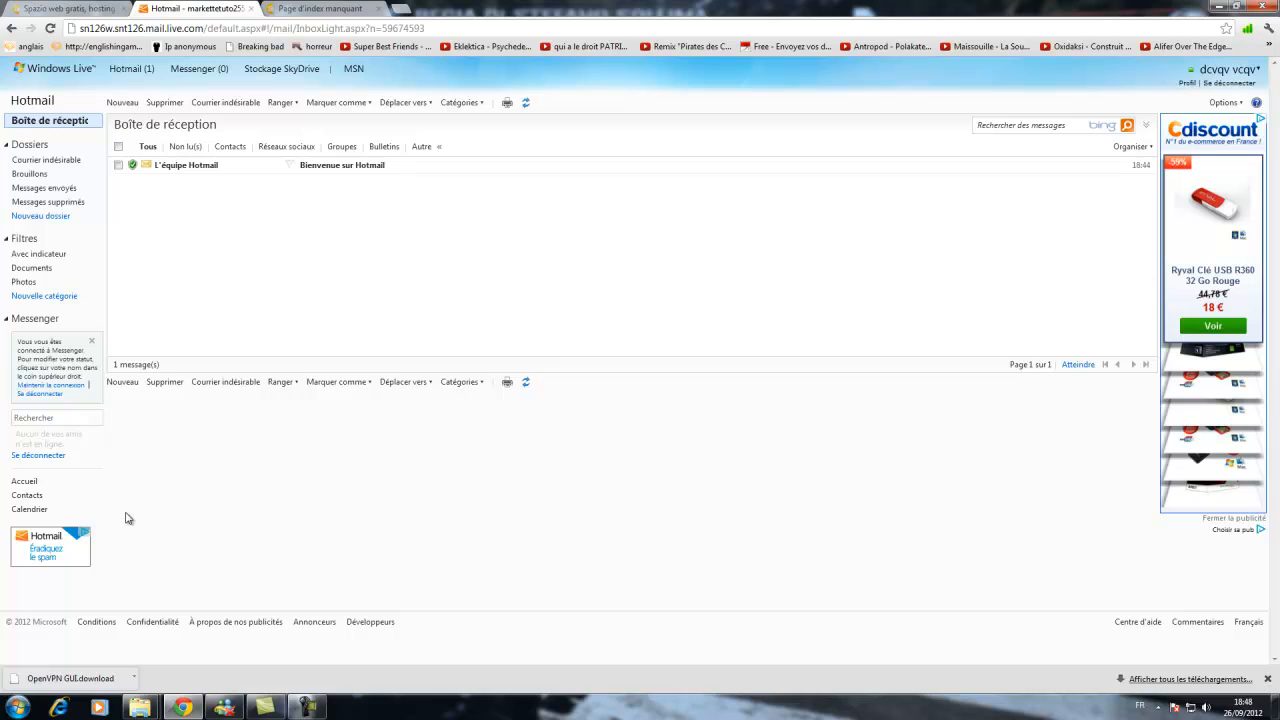
click(47, 6)
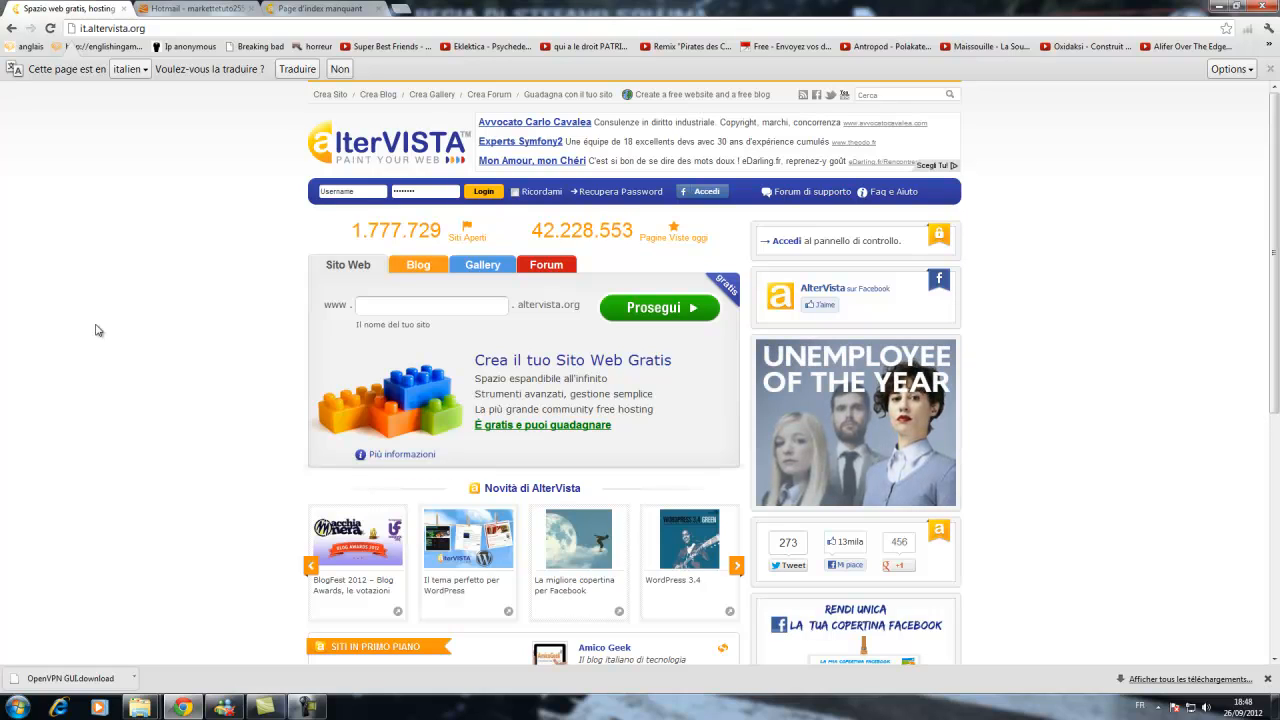
Enter markettetuto255 as the new site name and continue to the registration form.
click(385, 300)
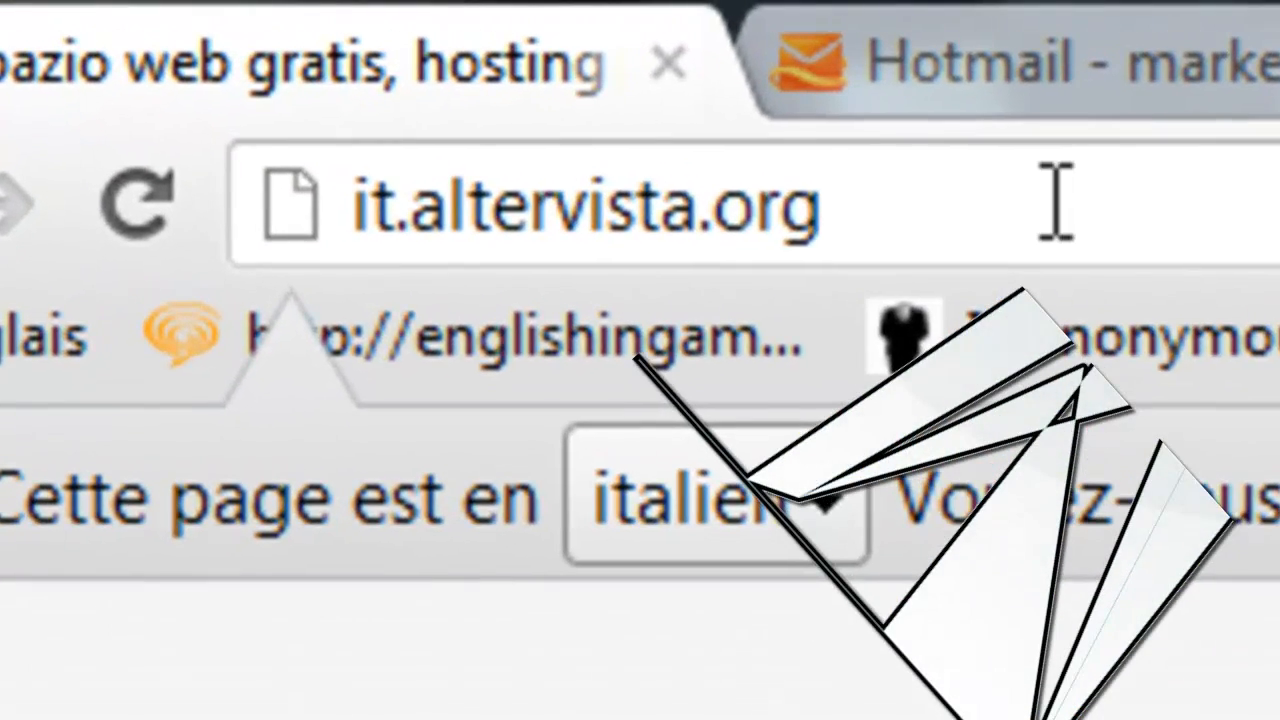
click(1050, 200)
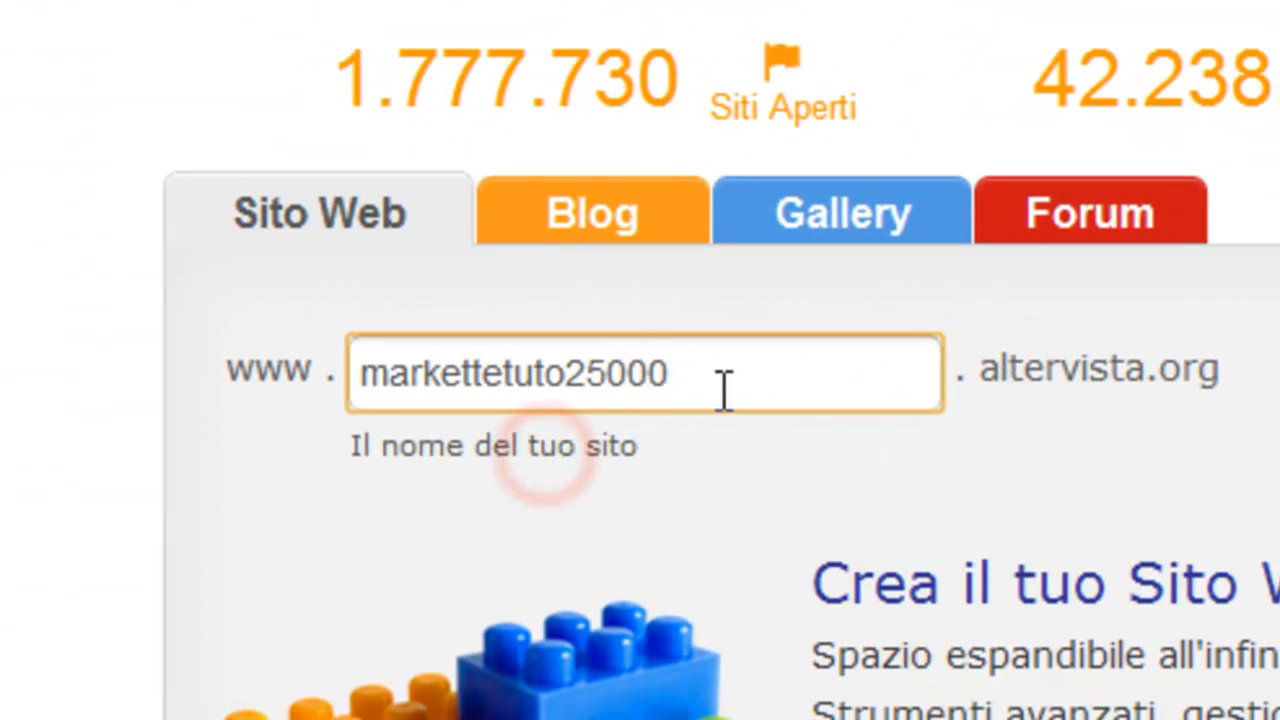
key(BackSpace)
key(BackSpace)
key(BackSpace)
text(5)
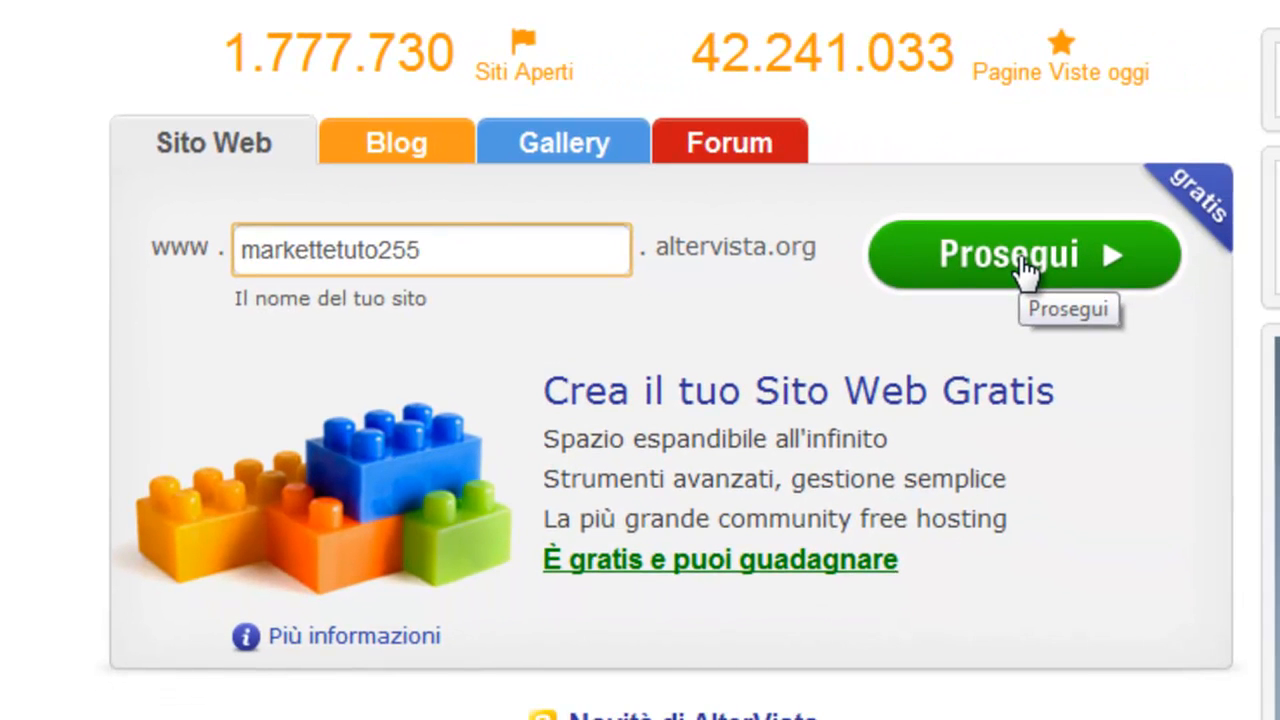
click(1016, 258)
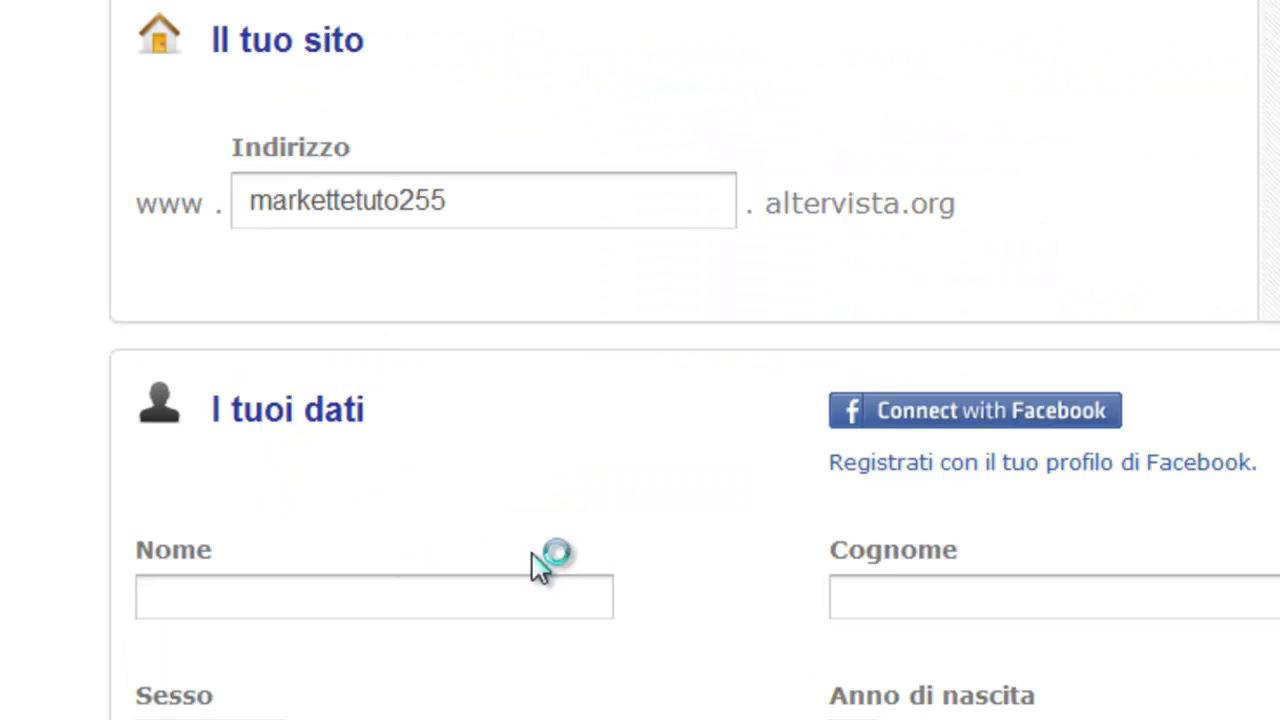
Fill in the first name and surname fields and open the birth year list.
click(405, 562)
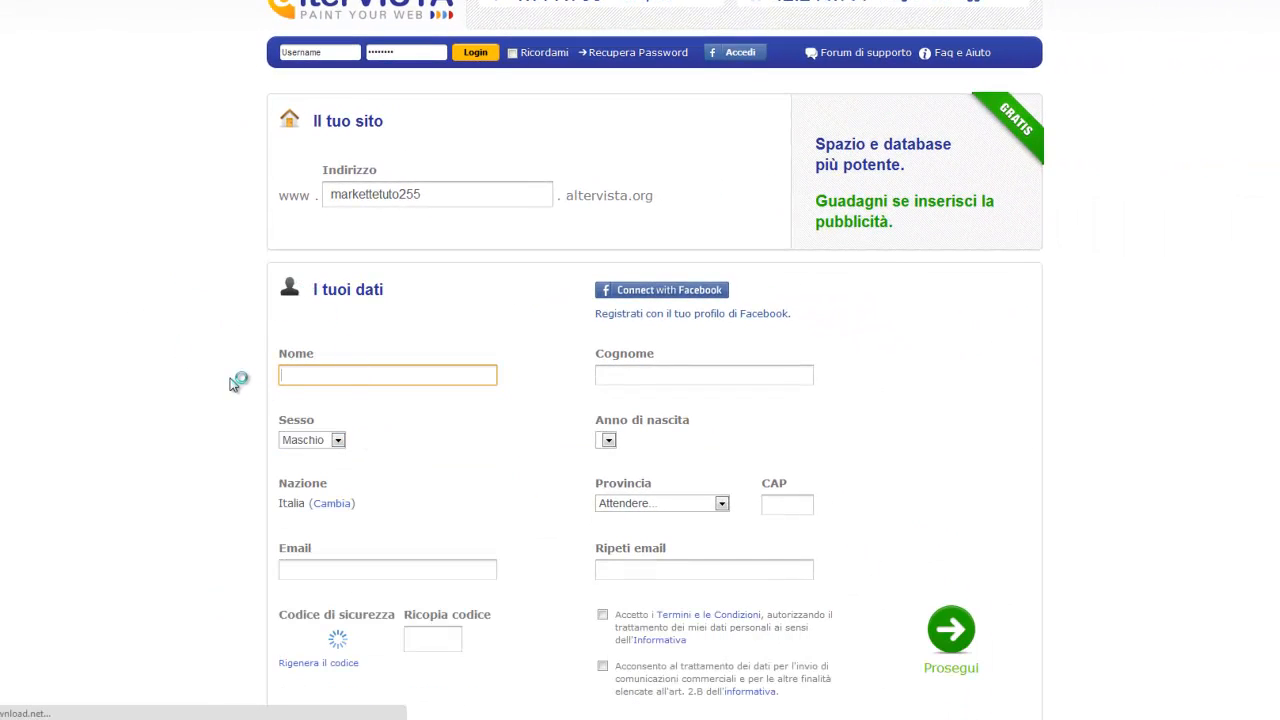
click(335, 378)
click(329, 389)
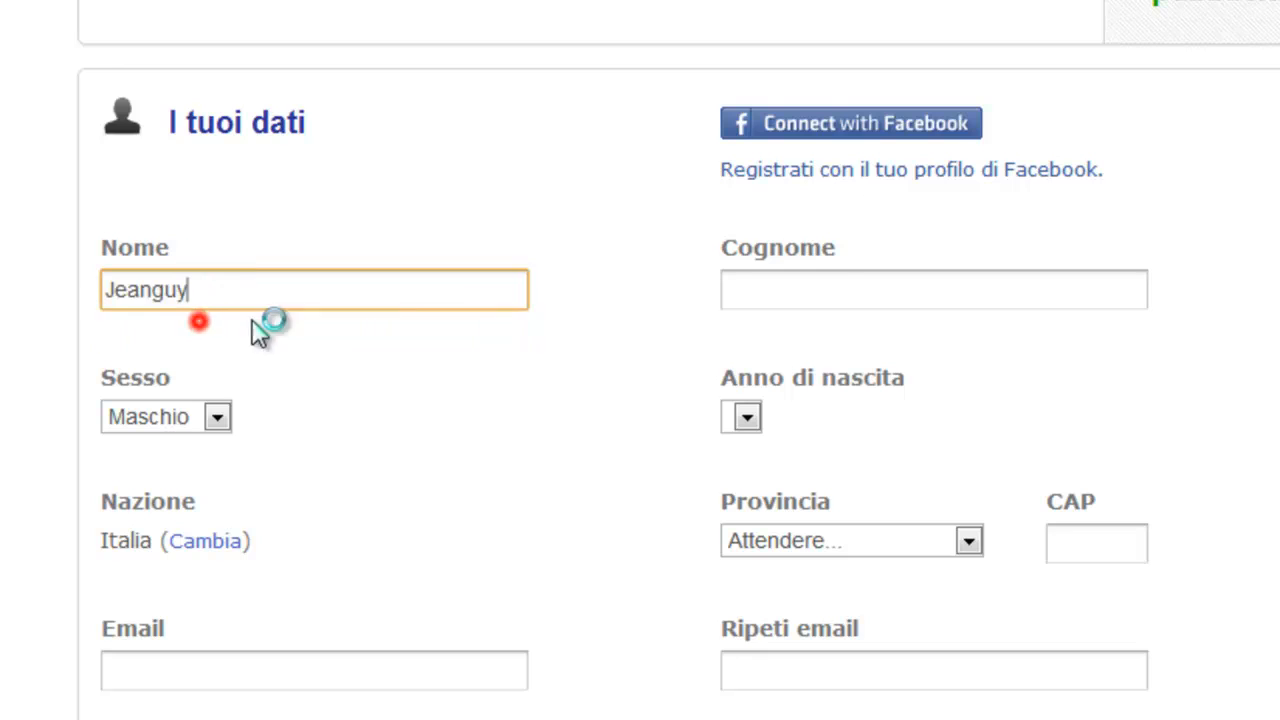
click(645, 361)
click(808, 327)
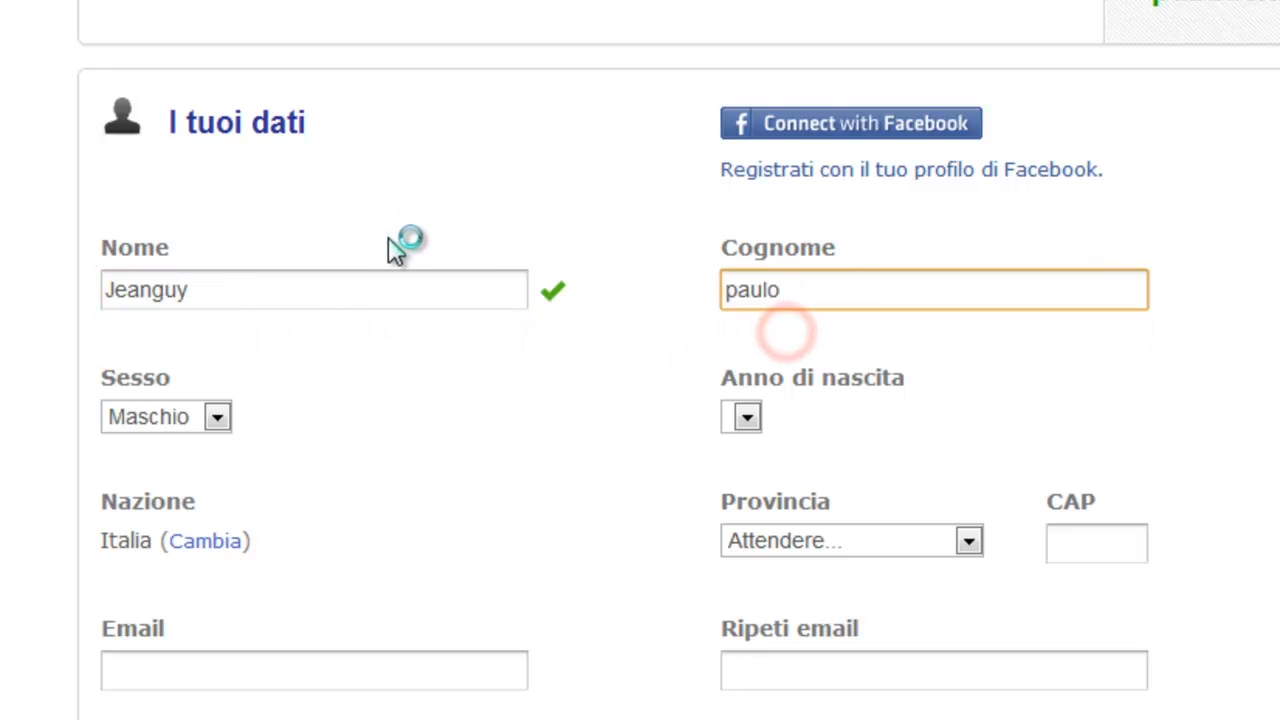
click(808, 420)
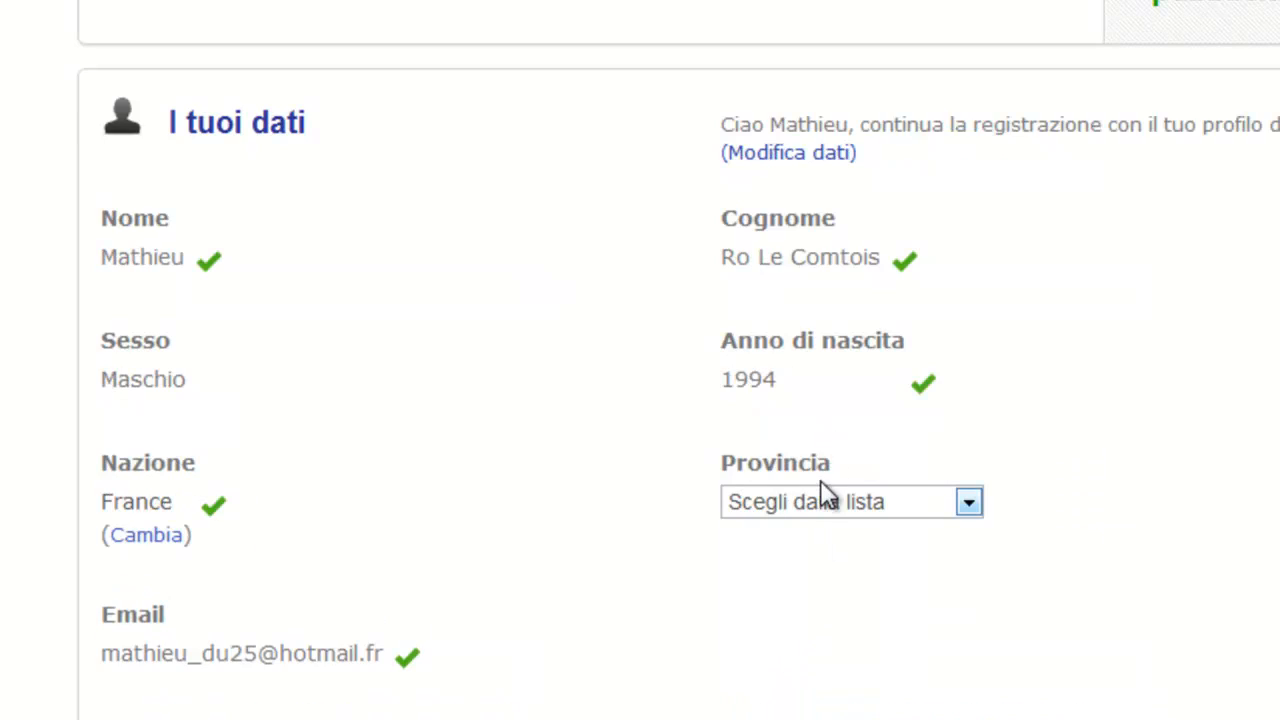
scroll(495, 240, up, 1)
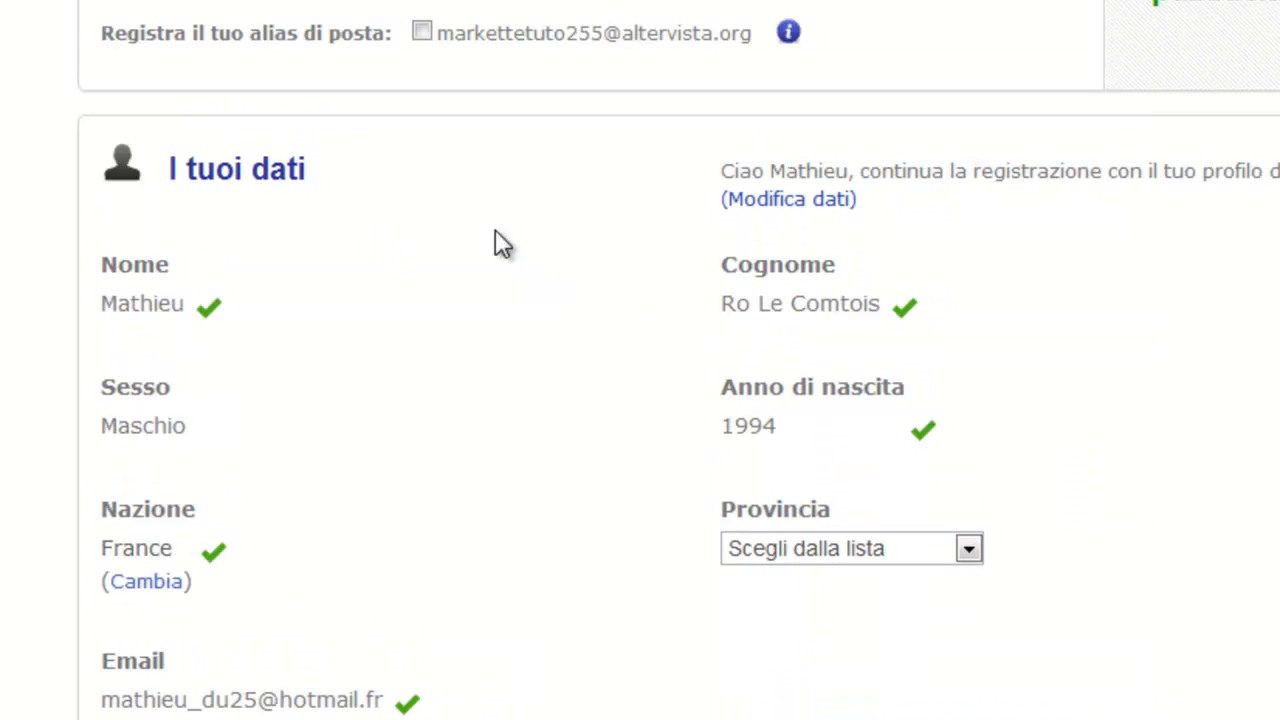
Return to manual data entry and refill the first name and surname from the saved suggestions.
click(749, 204)
click(206, 331)
click(191, 368)
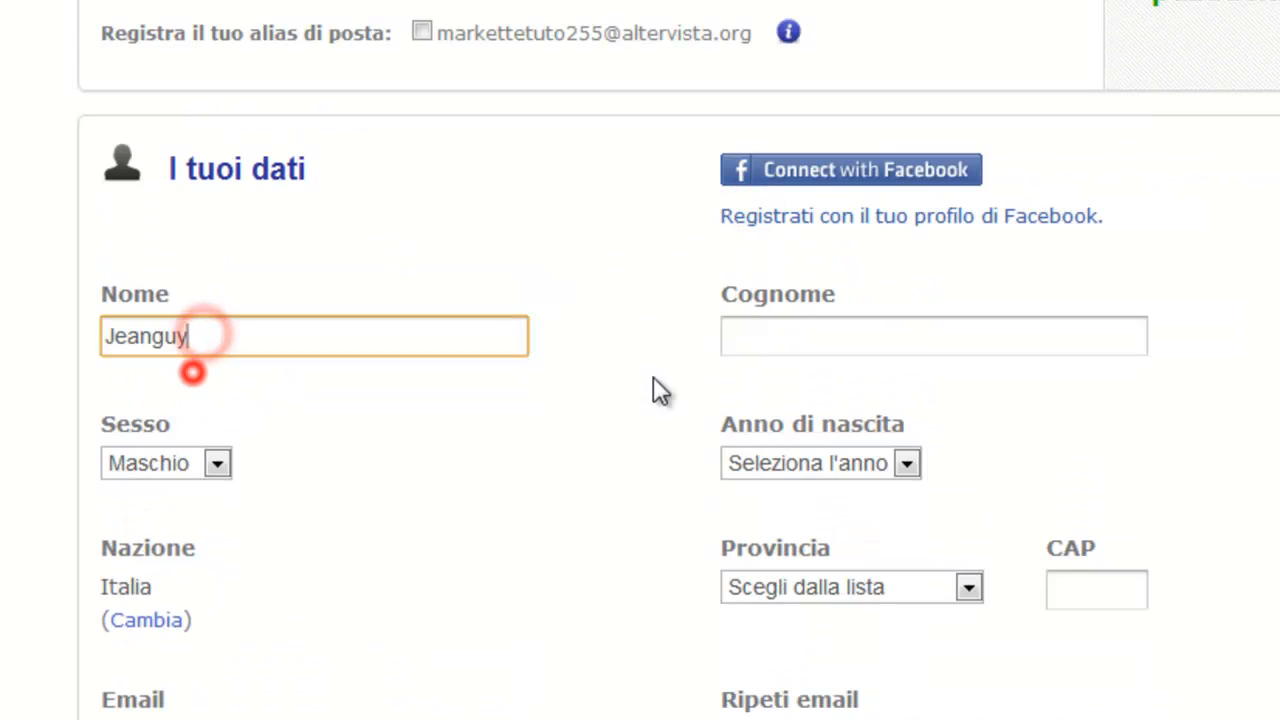
click(770, 350)
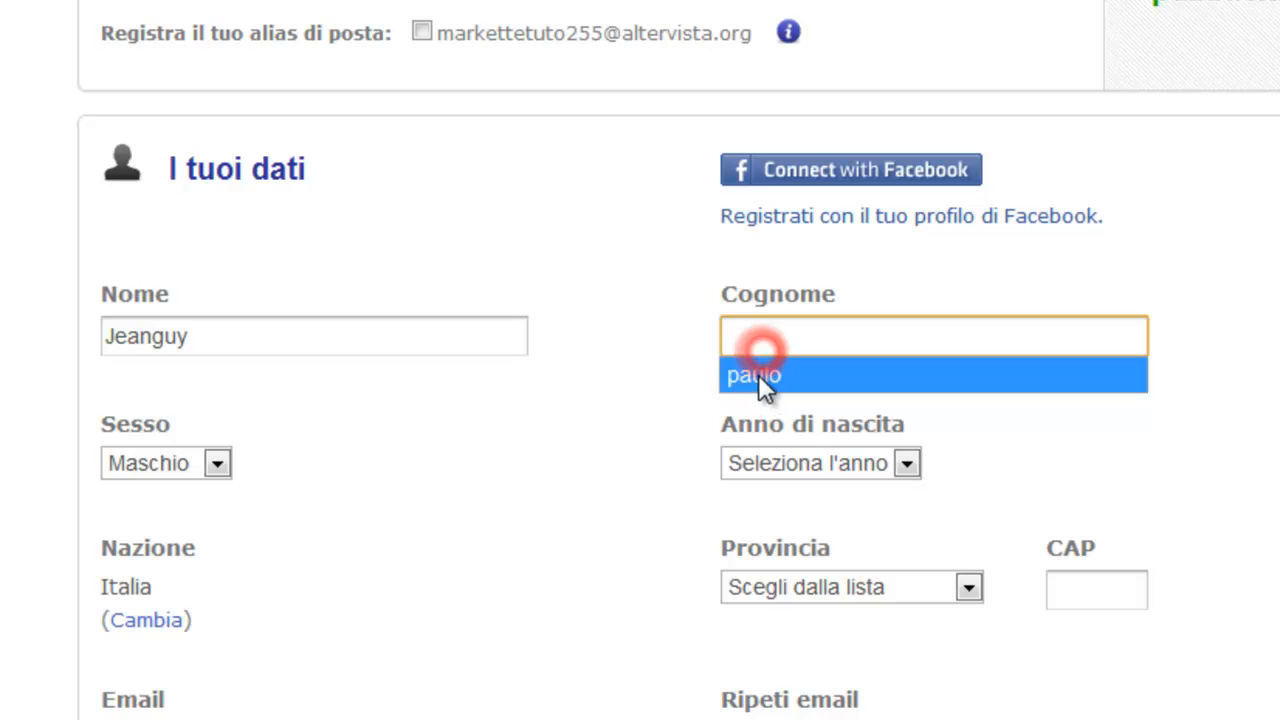
click(758, 374)
Choose the birth year and set the gender to Maschio.
click(771, 446)
click(790, 712)
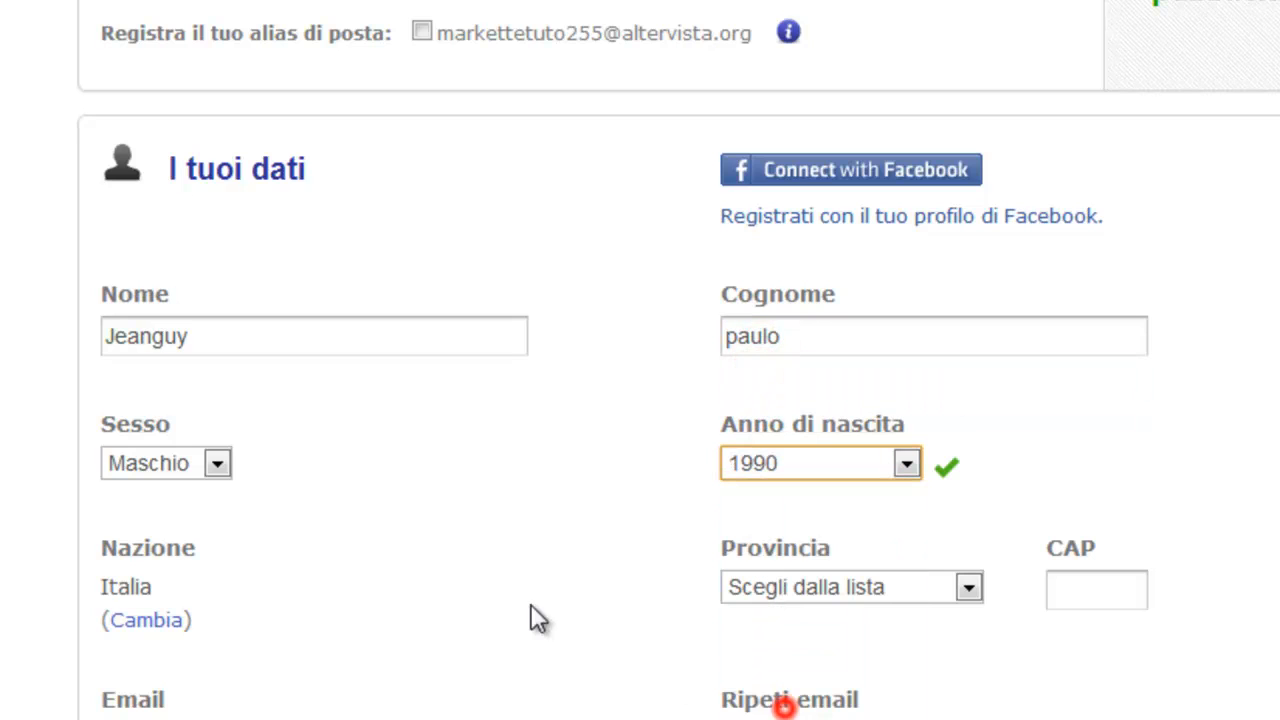
click(177, 460)
click(177, 460)
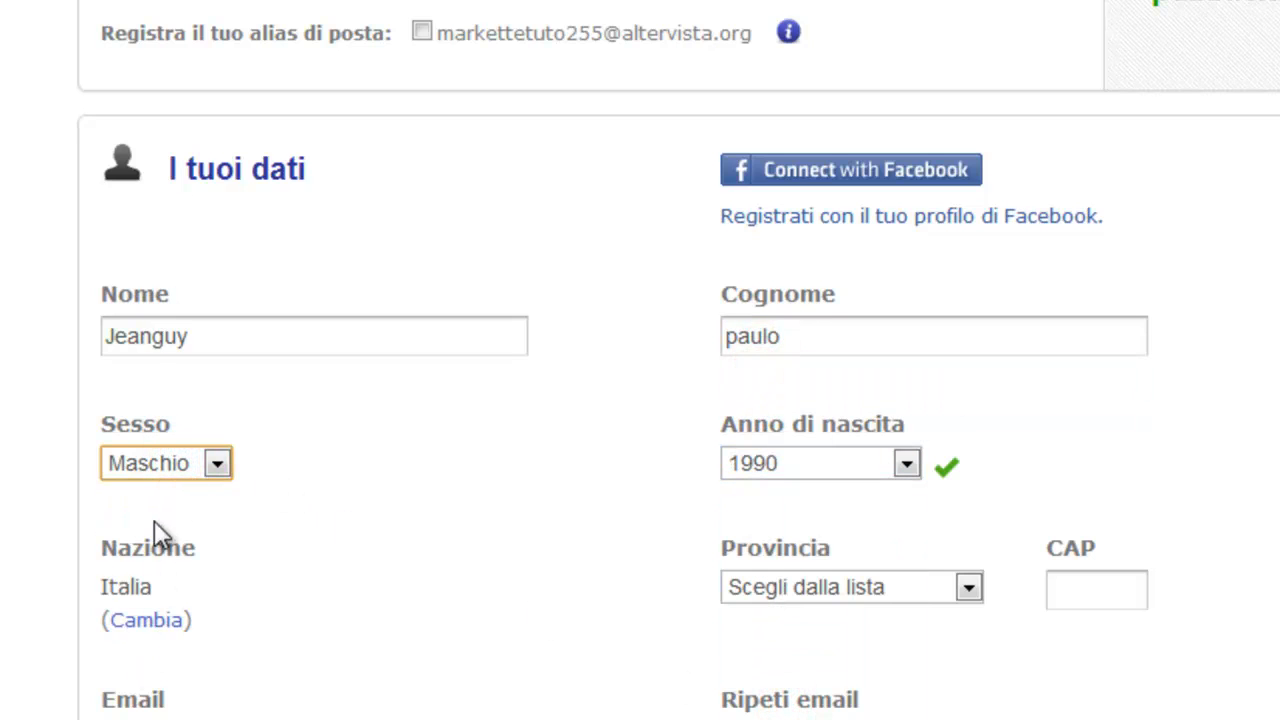
Change the nation to FRANCE.
scroll(31, 305, down, 2)
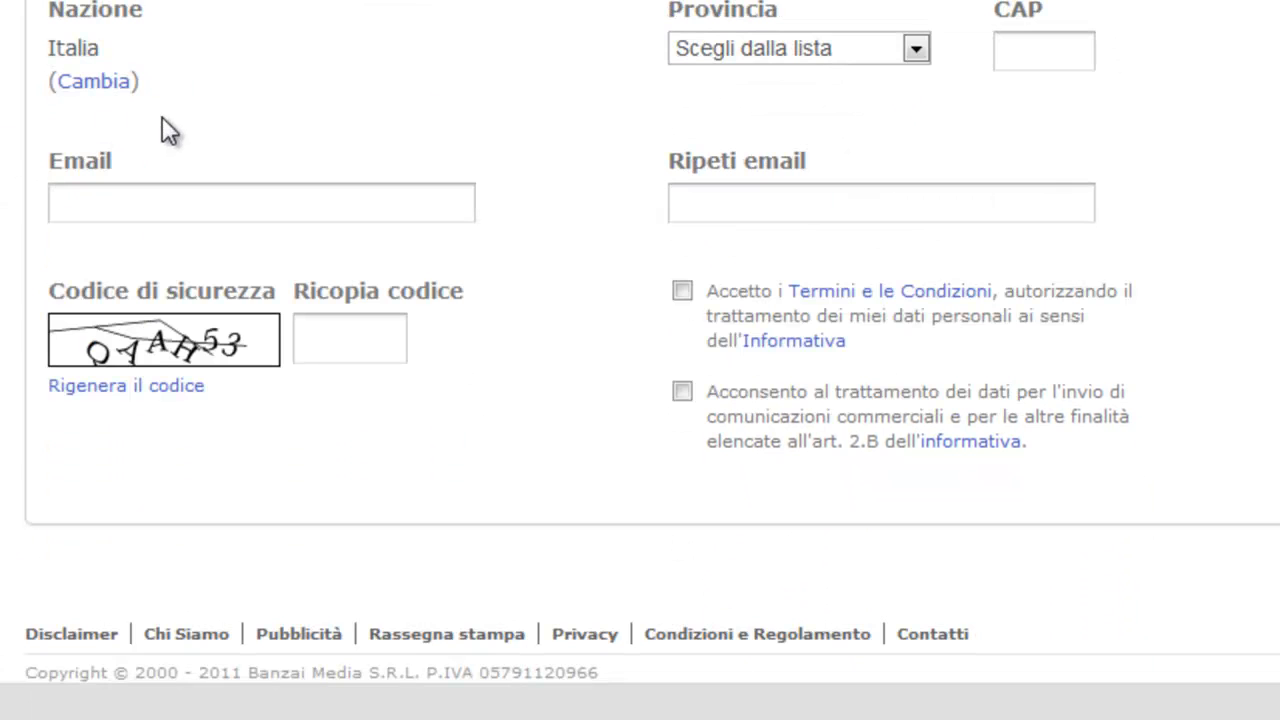
click(97, 82)
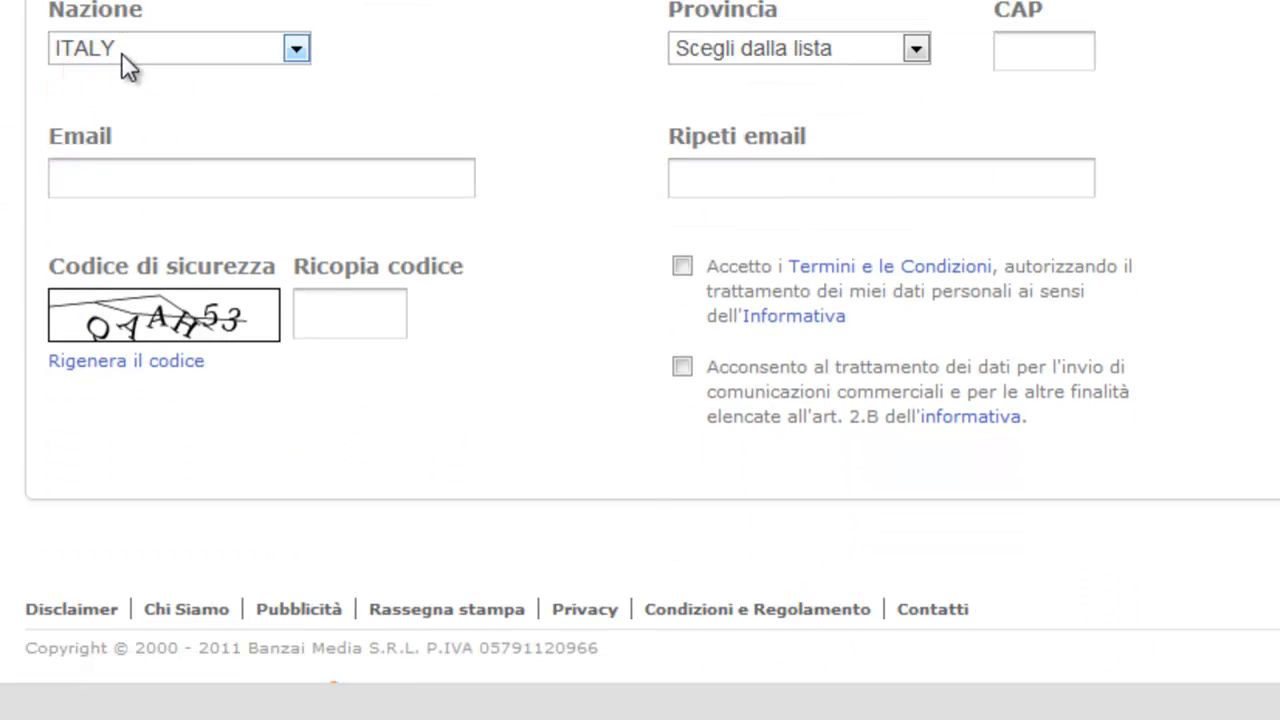
click(126, 52)
drag(633, 280, 648, 222)
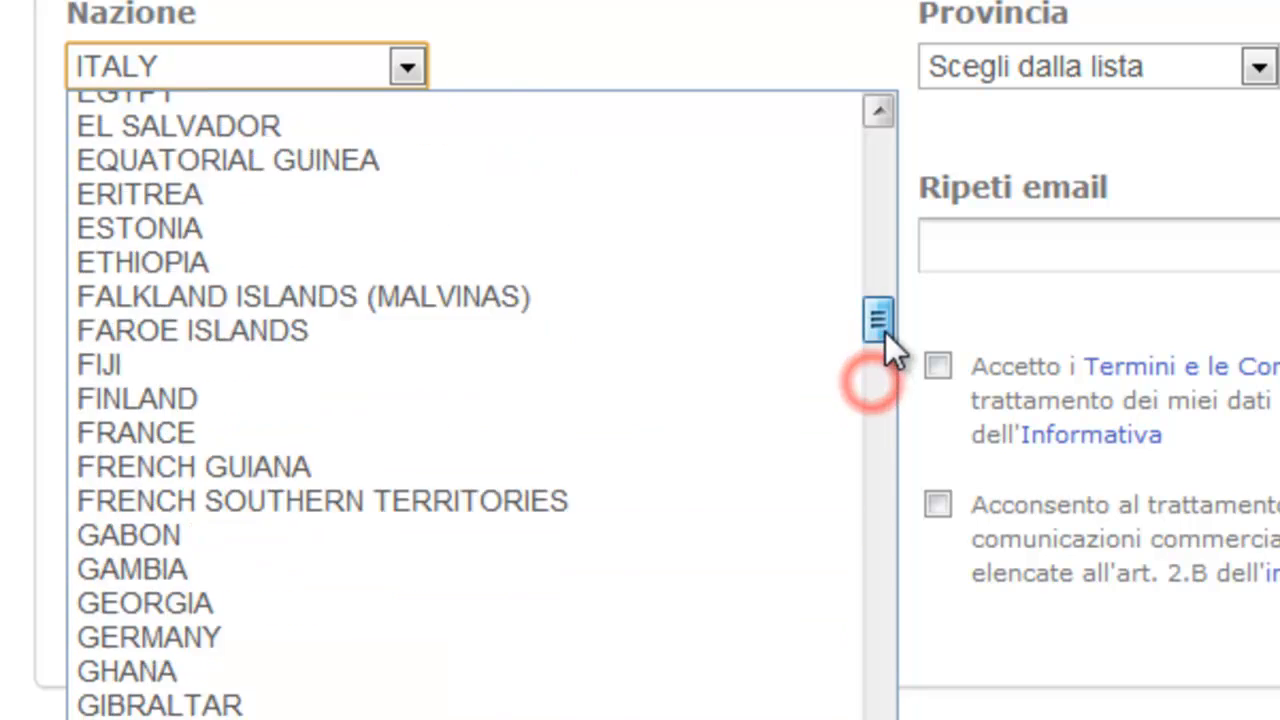
drag(891, 306, 894, 313)
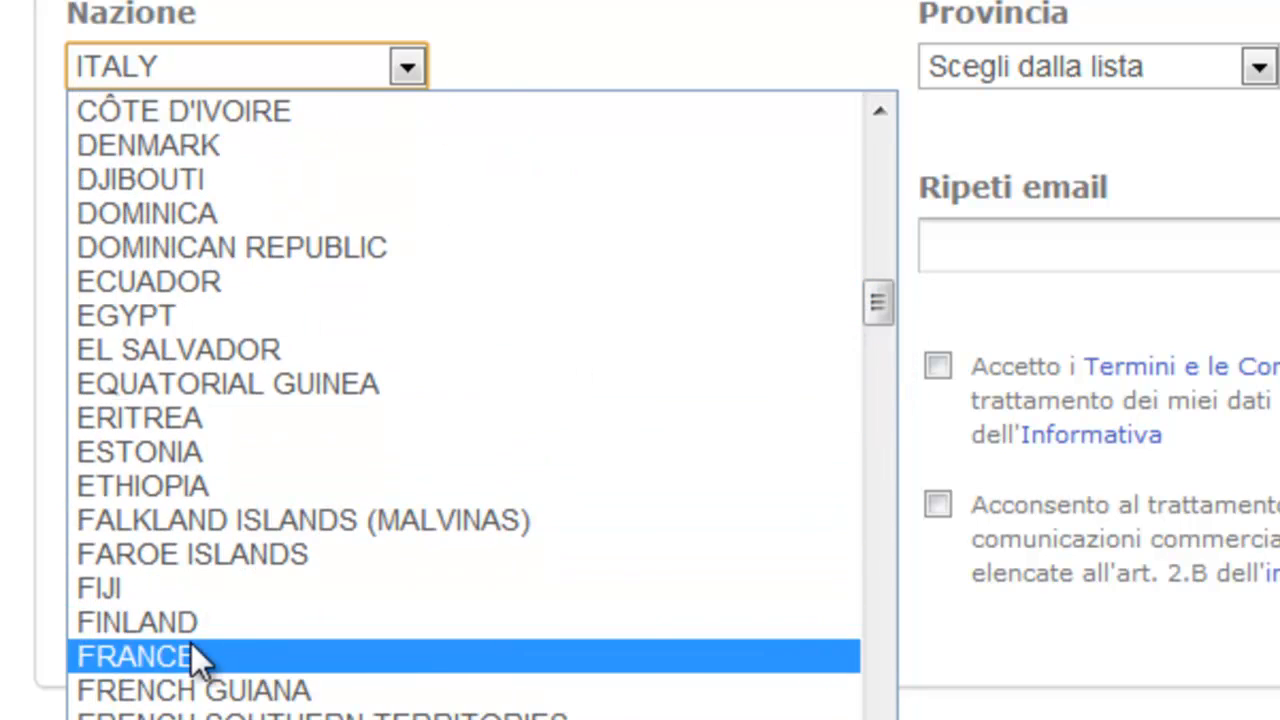
click(191, 643)
Set the province to Allier and try picking a saved e-mail suggestion.
click(948, 94)
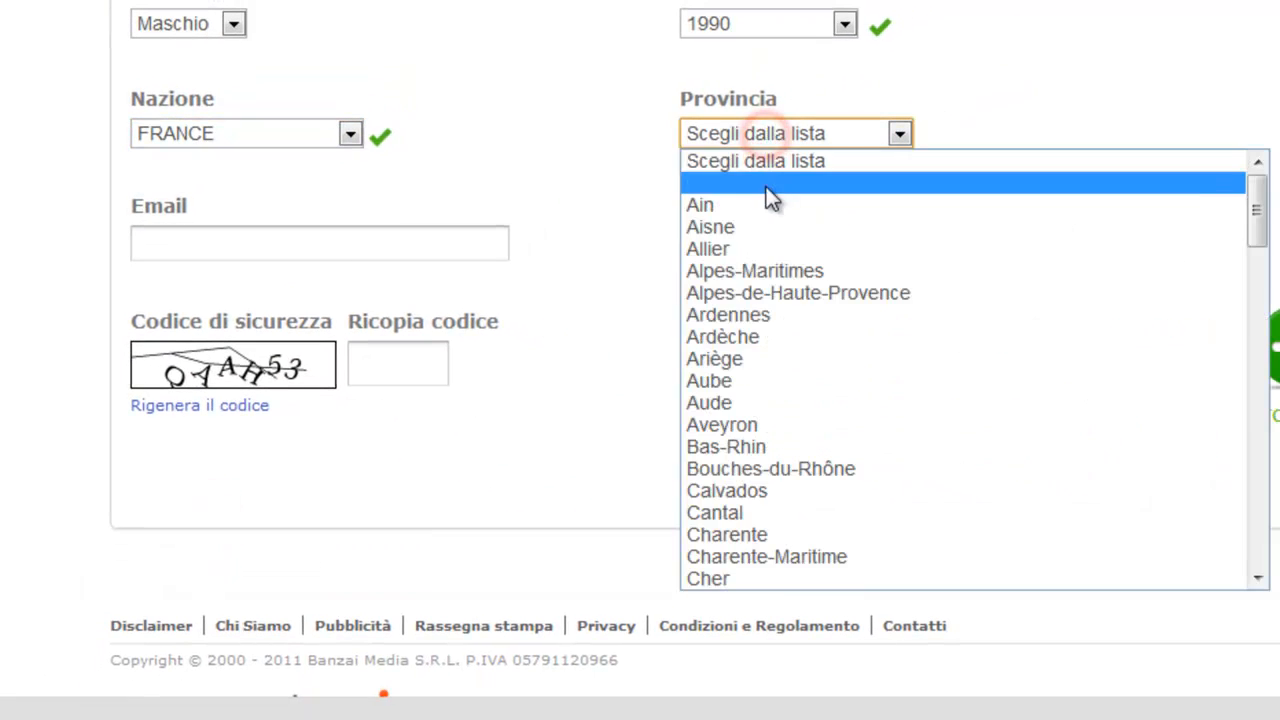
click(739, 248)
click(289, 217)
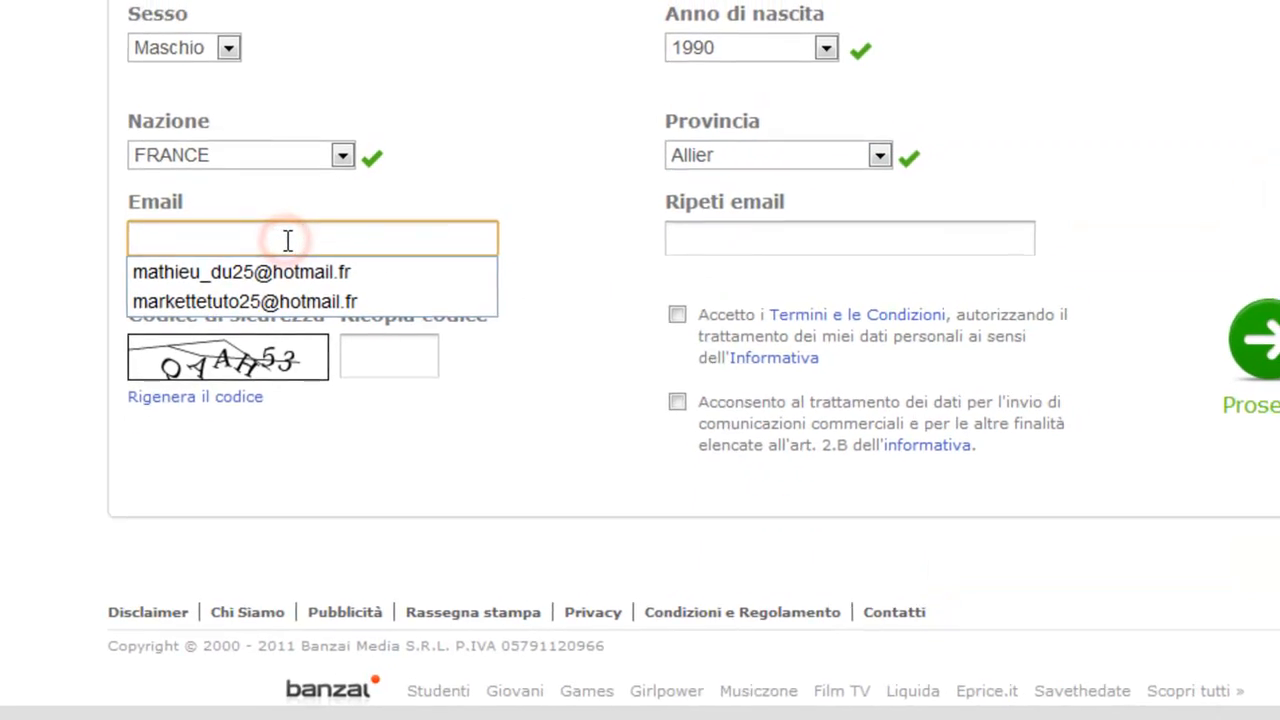
click(287, 240)
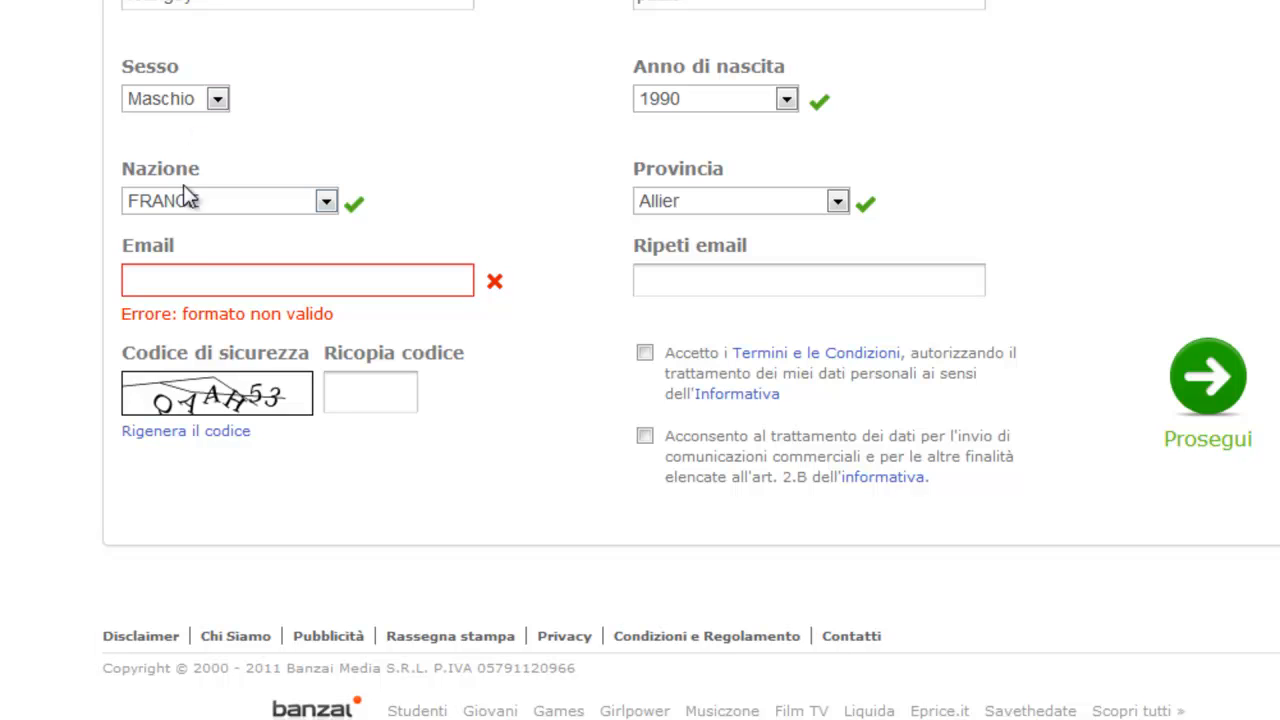
Enter the contact's e-mail address and copy it into the repeat e-mail field.
click(206, 268)
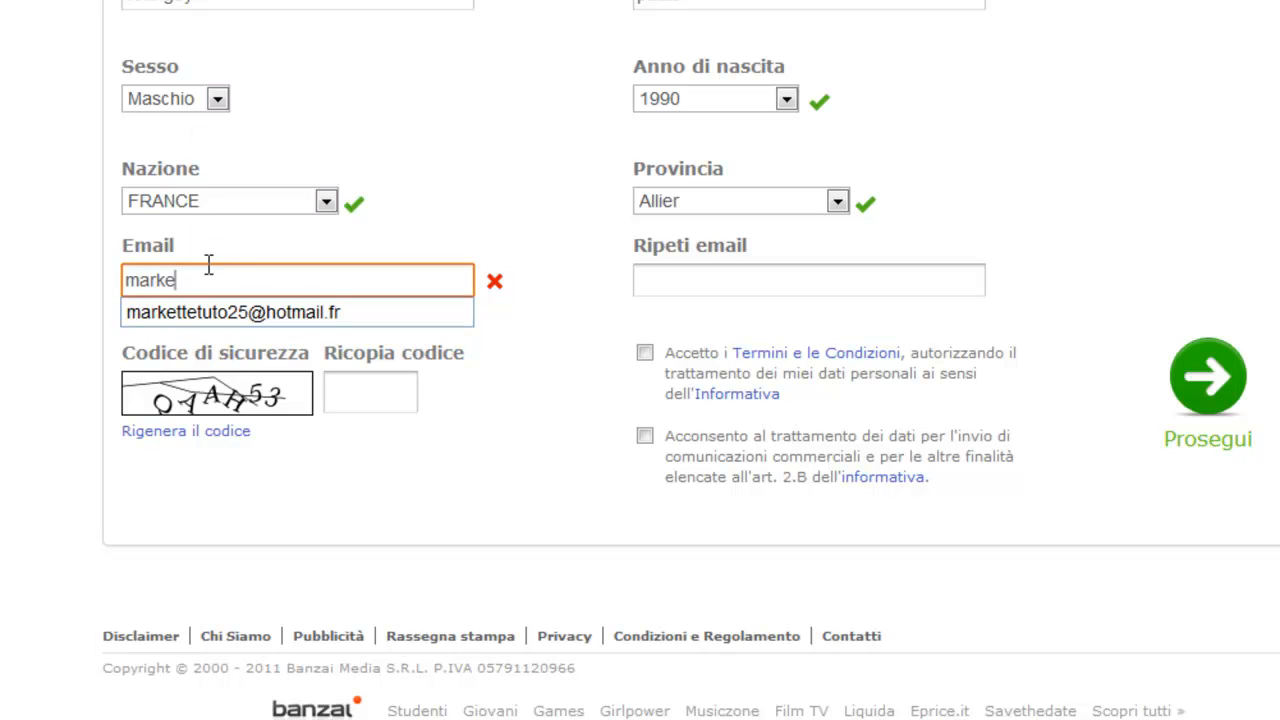
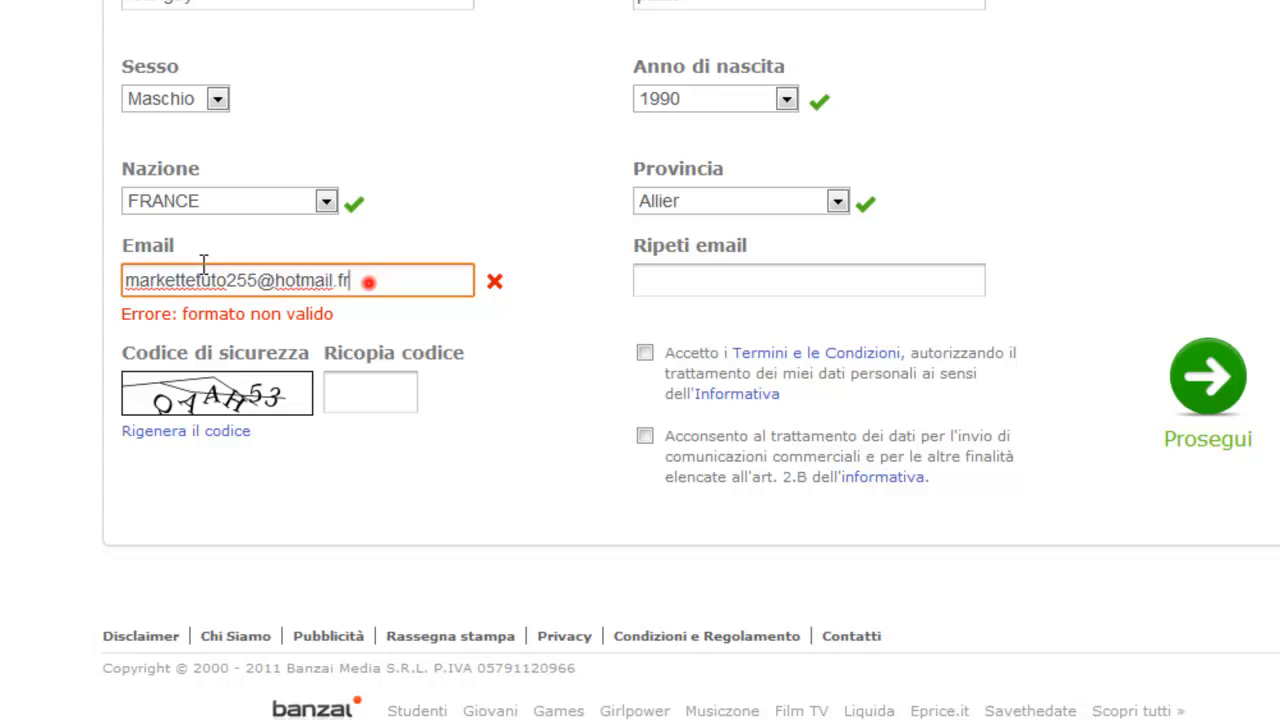
key(ctrl+a)
key(ctrl+c)
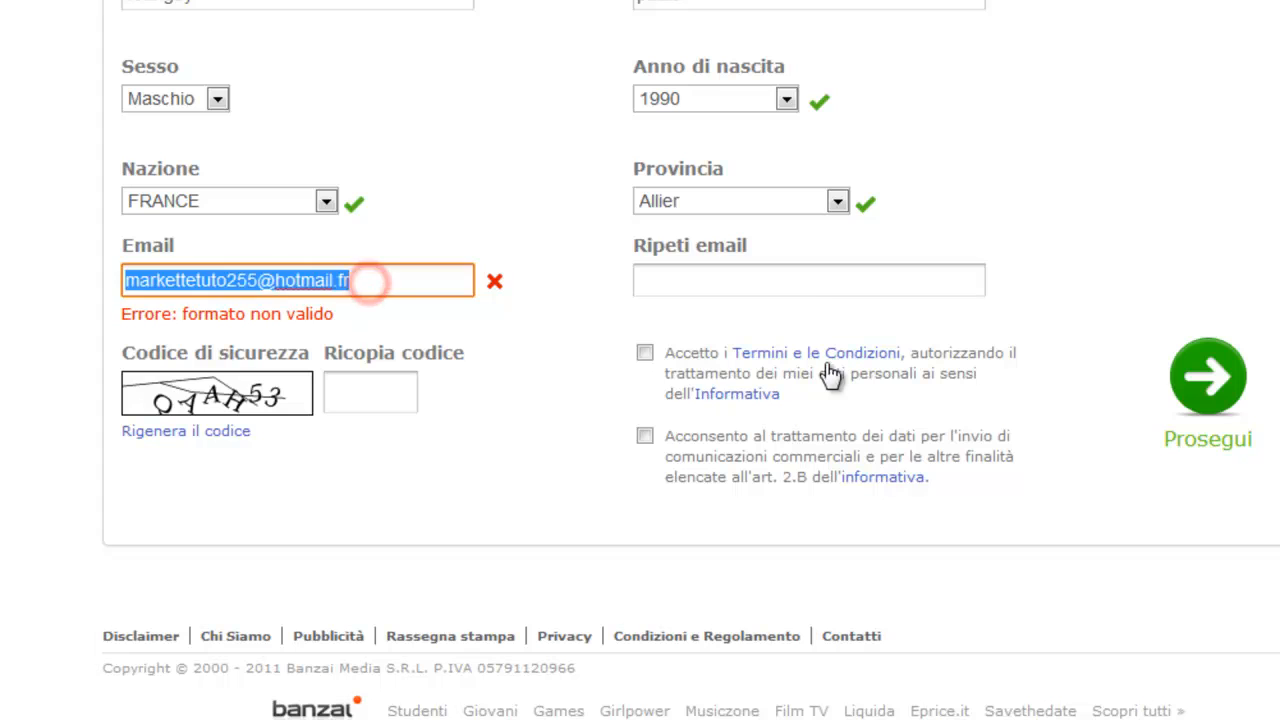
click(807, 280)
key(ctrl+v)
Enter the security code shown in the image and accept the Terms and Conditions.
click(393, 386)
text(qaah)
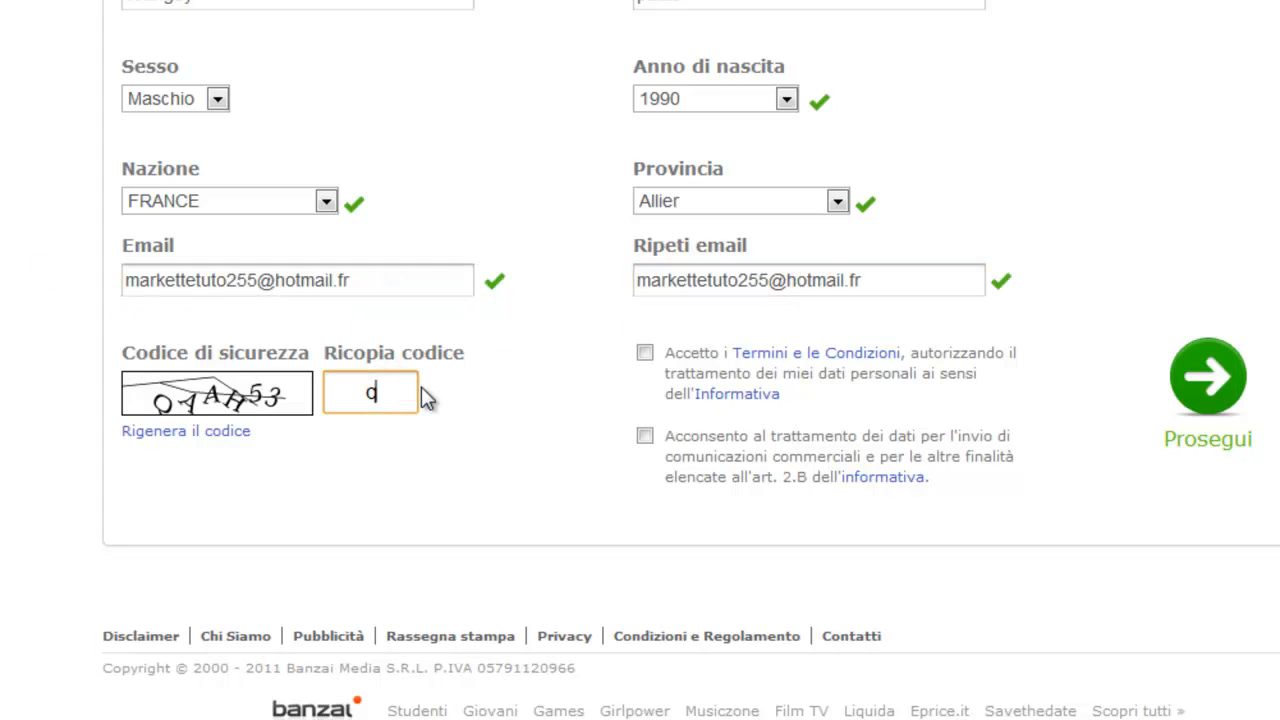
text(53)
click(646, 353)
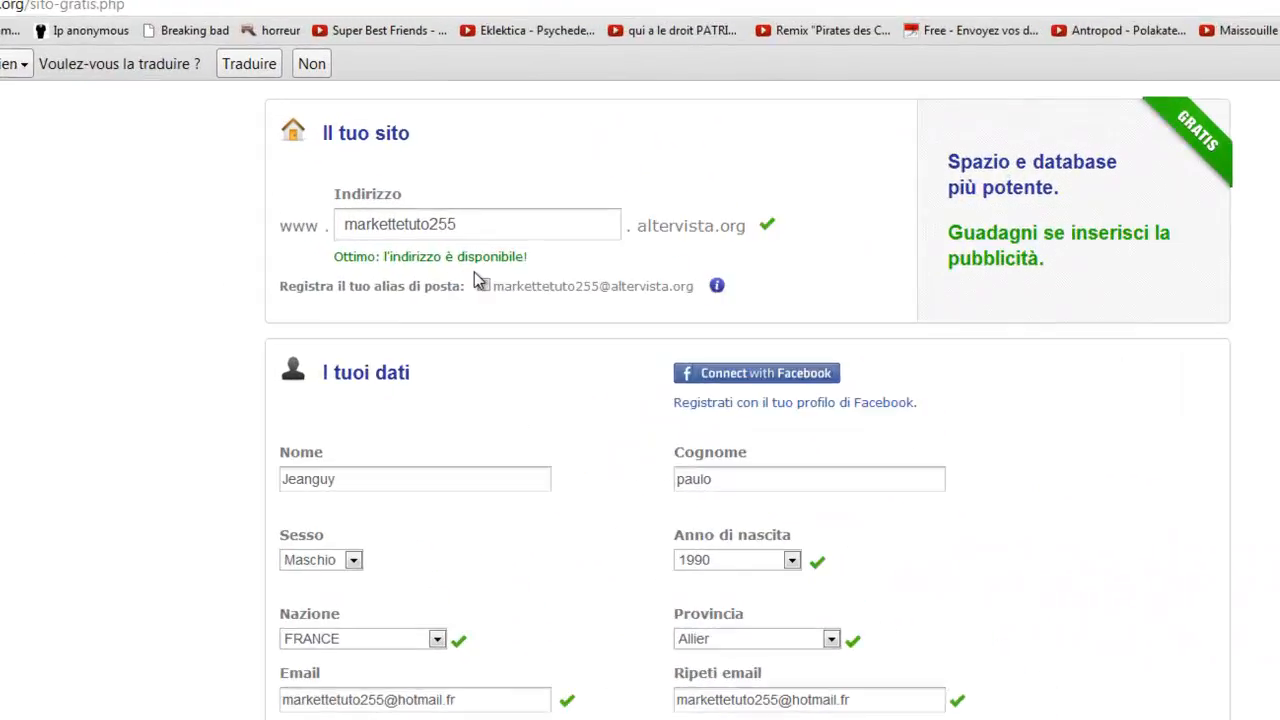
Enable registering the mail alias for the site.
click(431, 225)
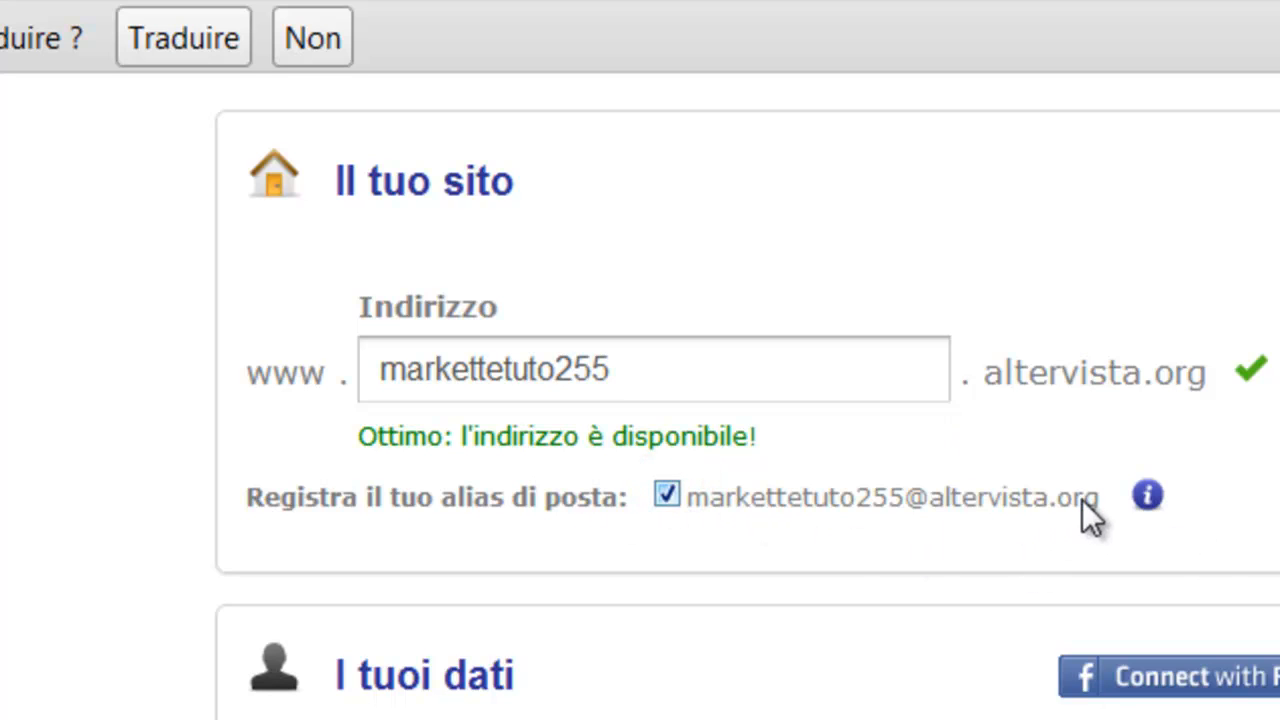
drag(1108, 497, 690, 497)
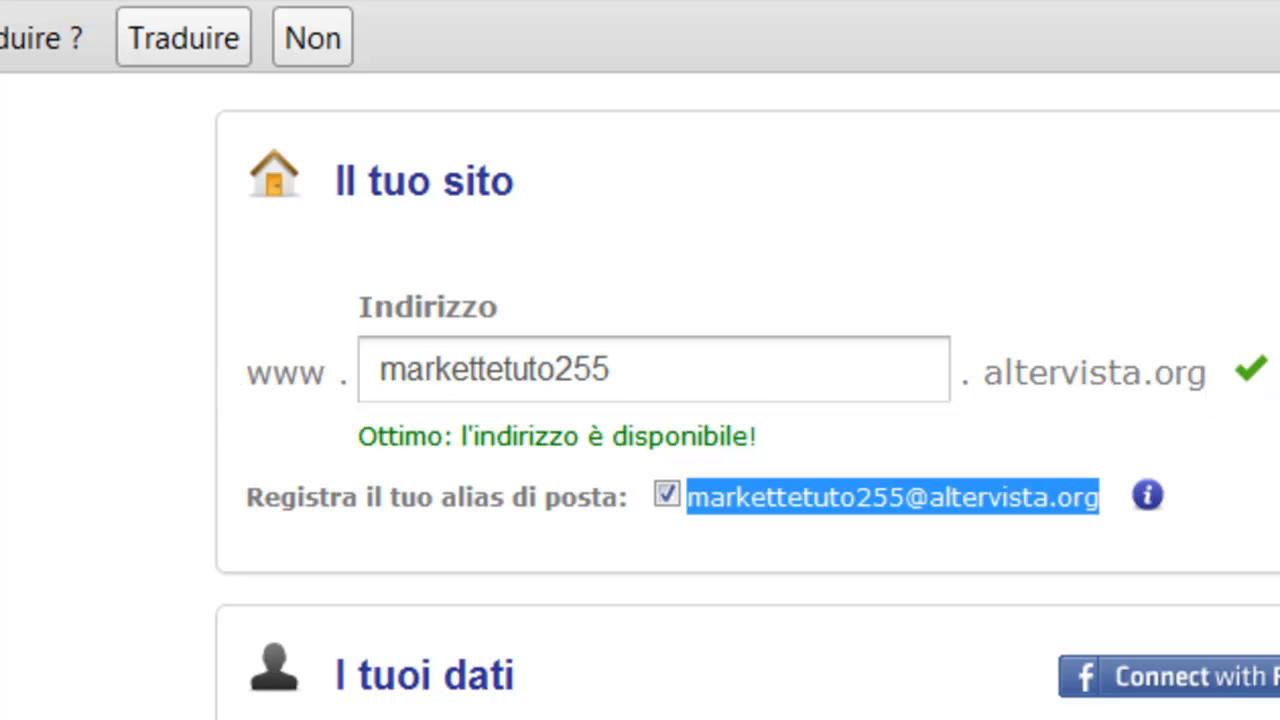
click(88, 485)
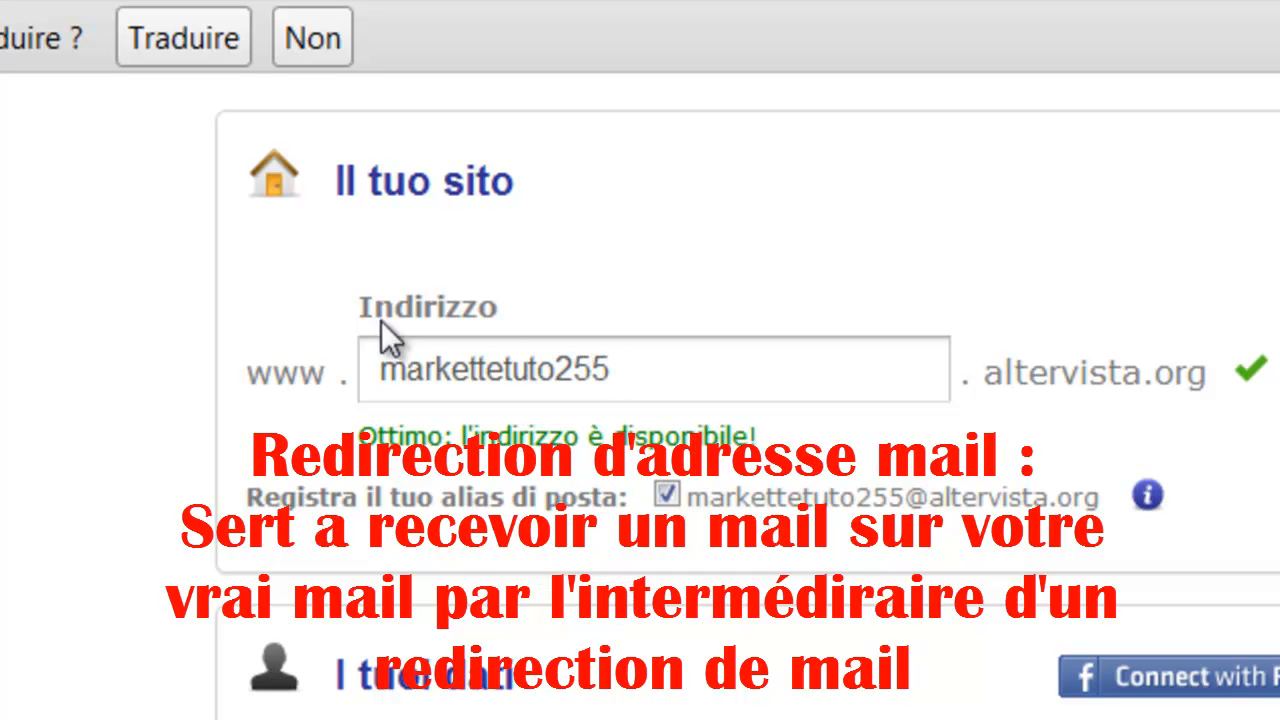
Change the site address to markettetuto2555.
drag(663, 386, 275, 381)
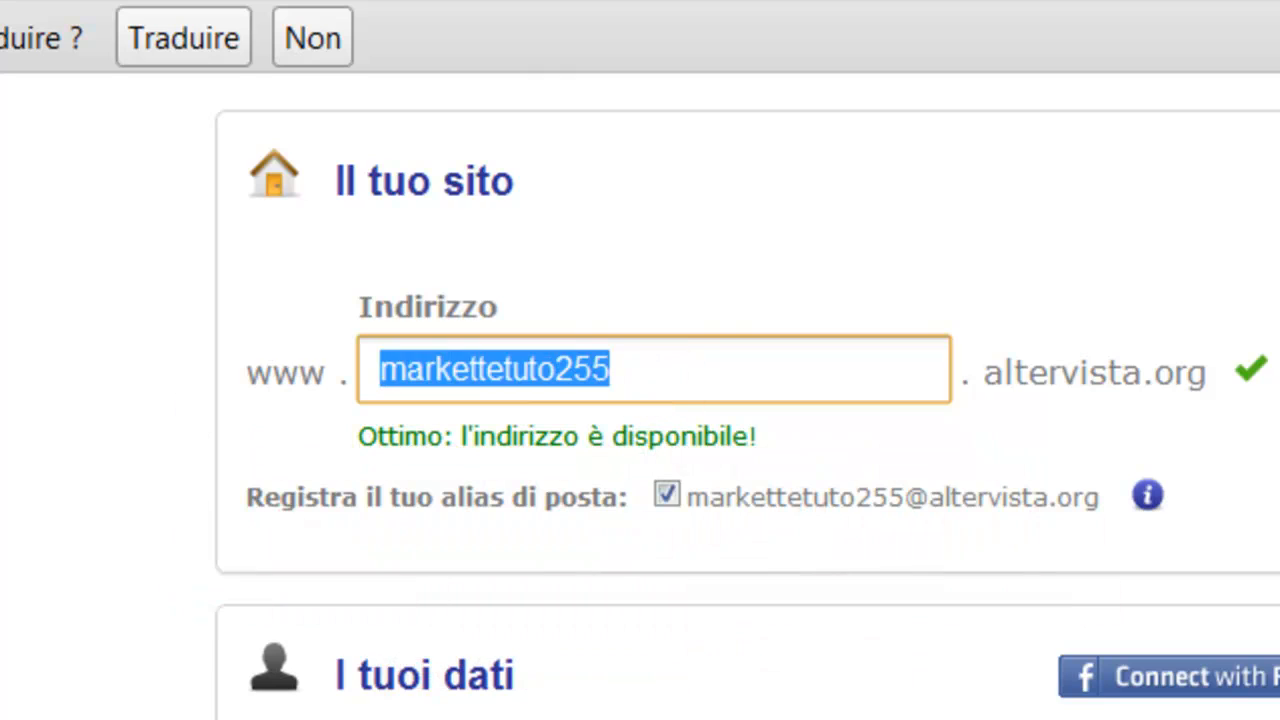
click(100, 383)
drag(837, 374, 423, 356)
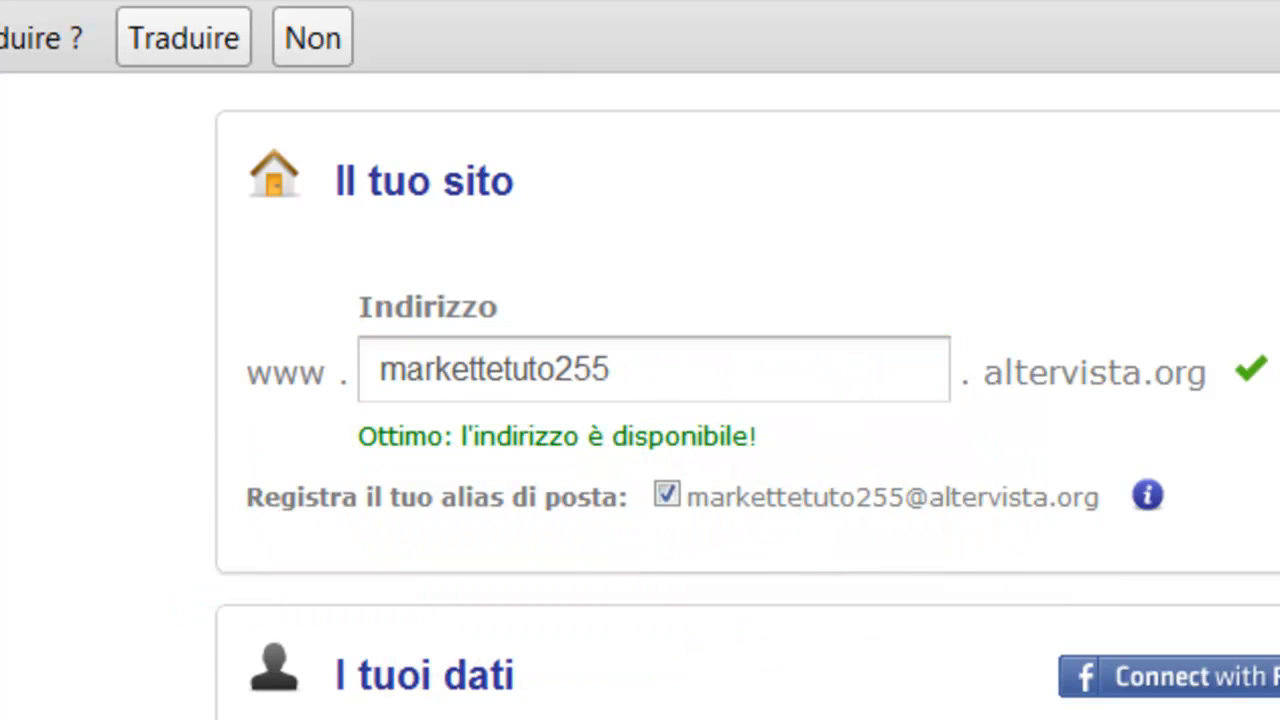
drag(760, 386, 309, 374)
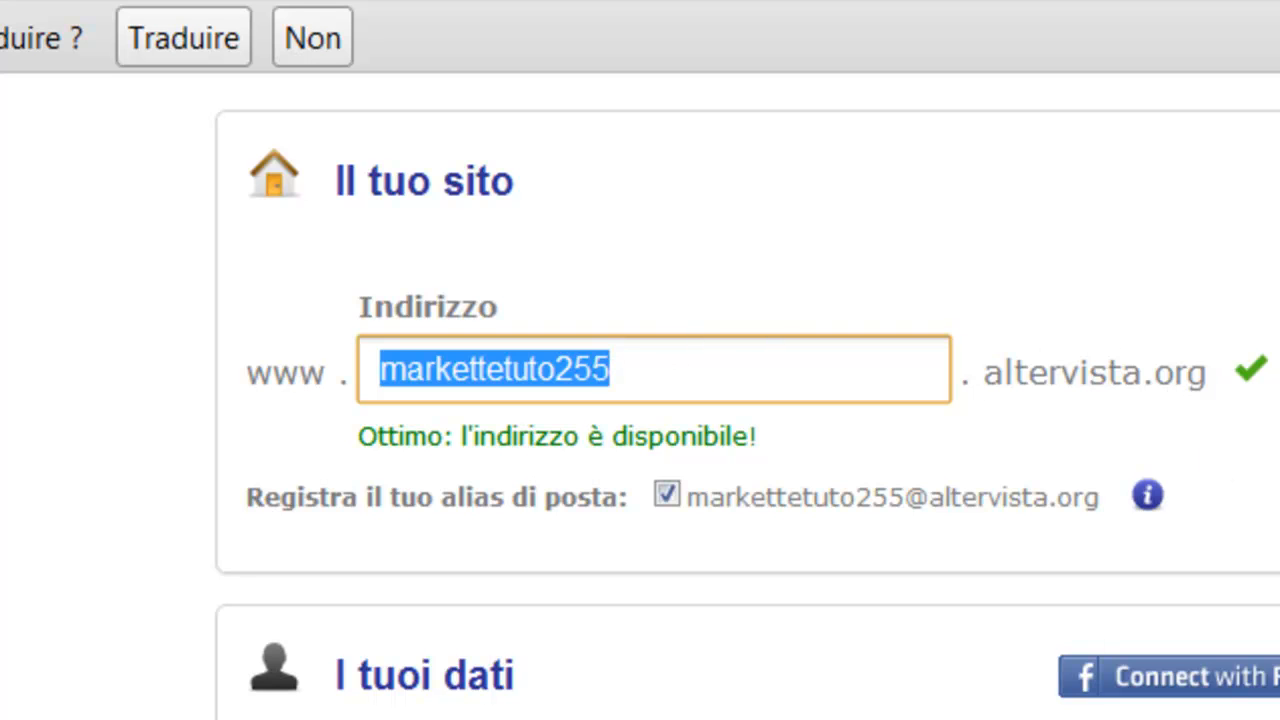
click(1275, 400)
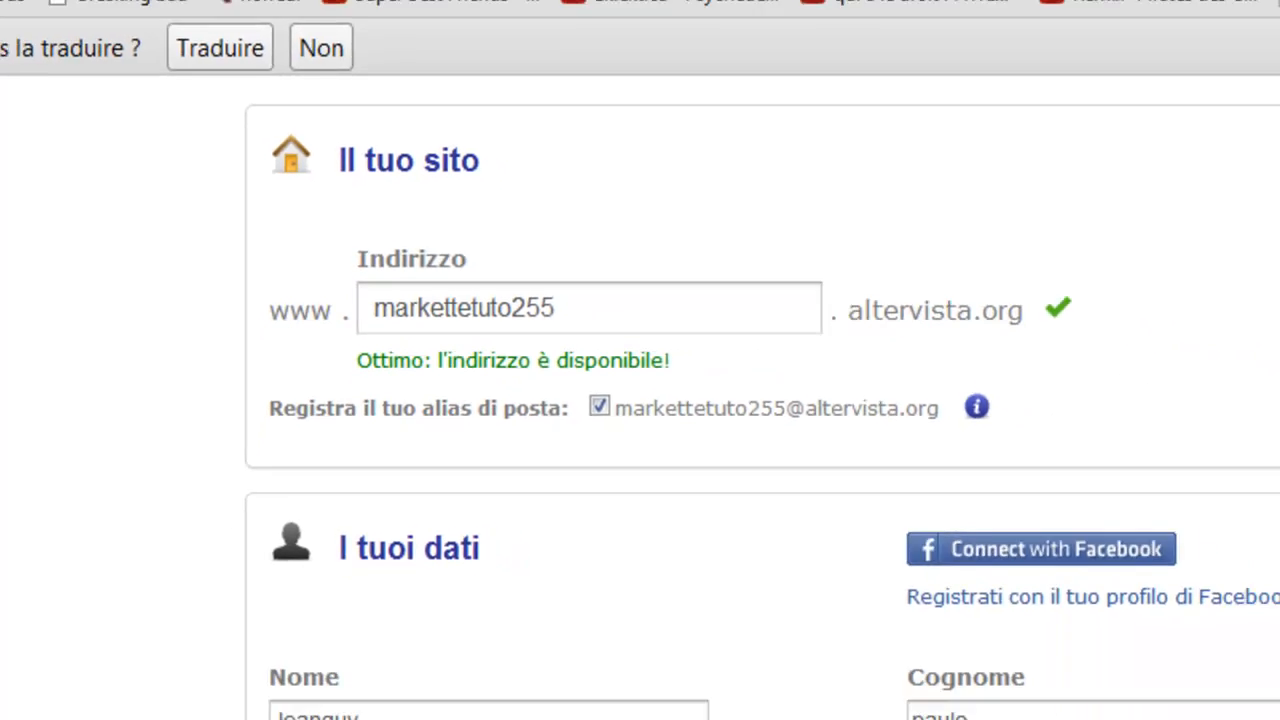
click(666, 366)
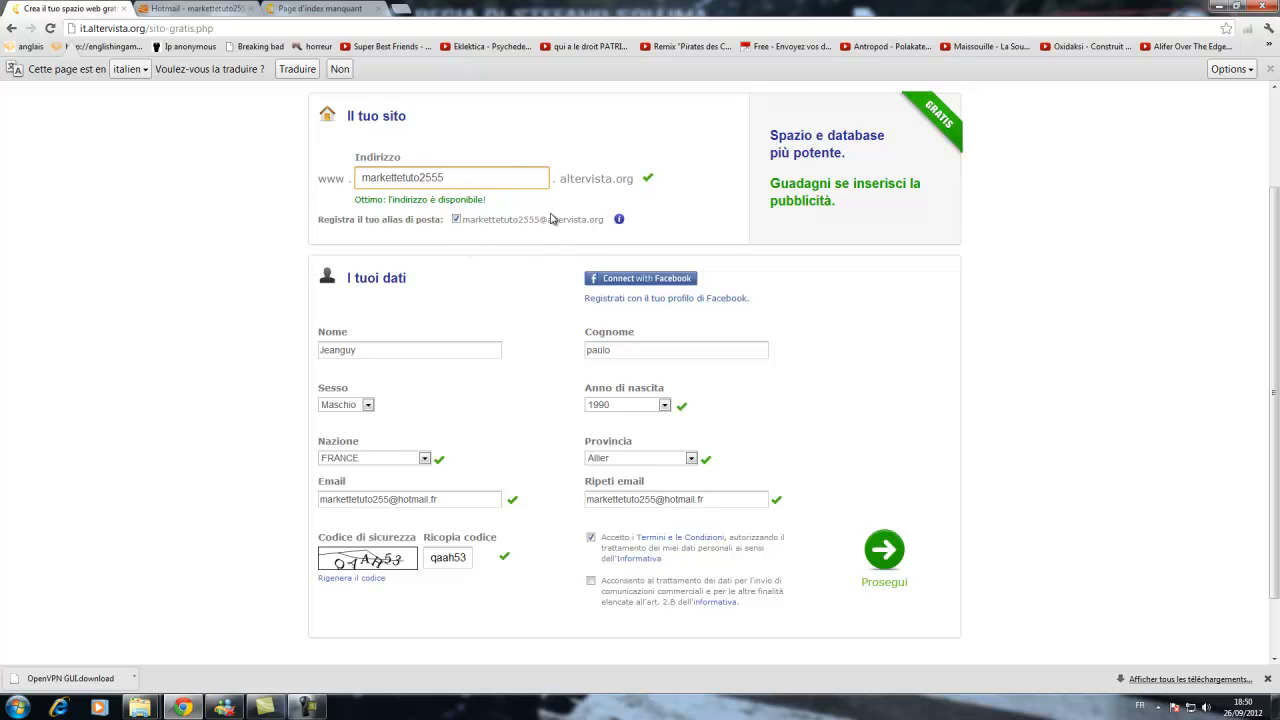
scroll(628, 313, down, 1)
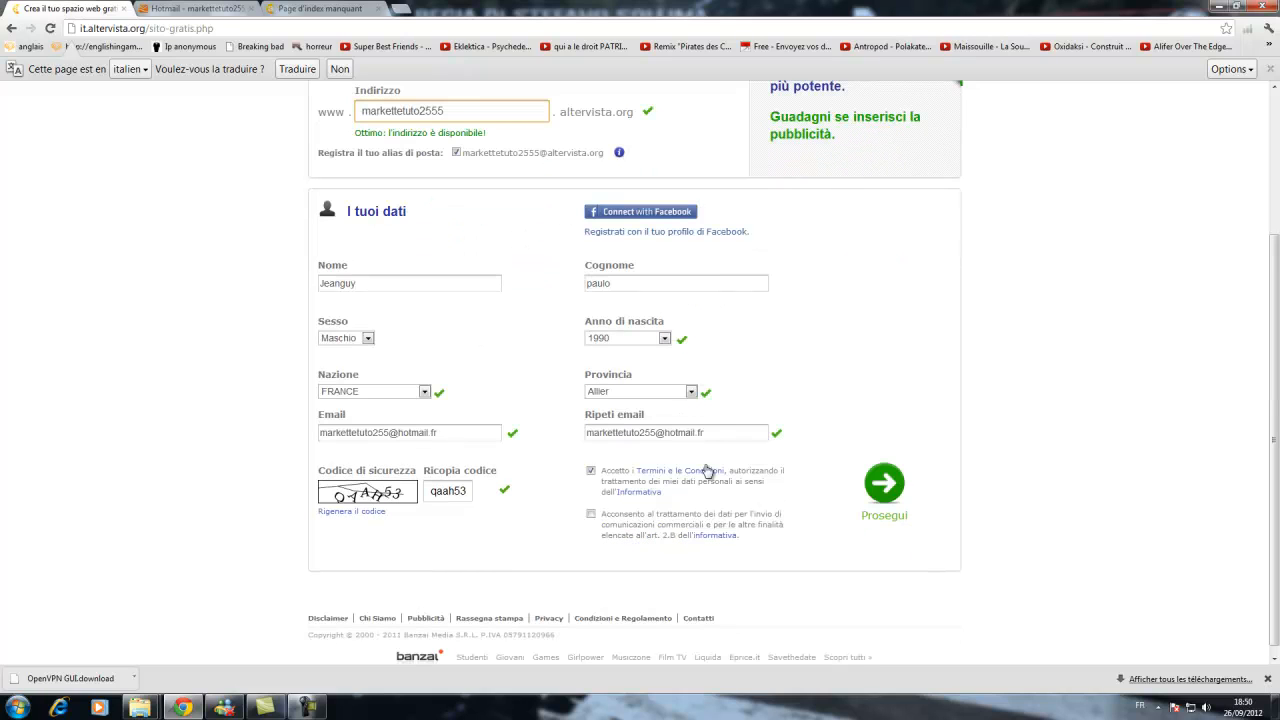
Translate the sign-up page into French and consent to data processing for commercial communications.
click(297, 69)
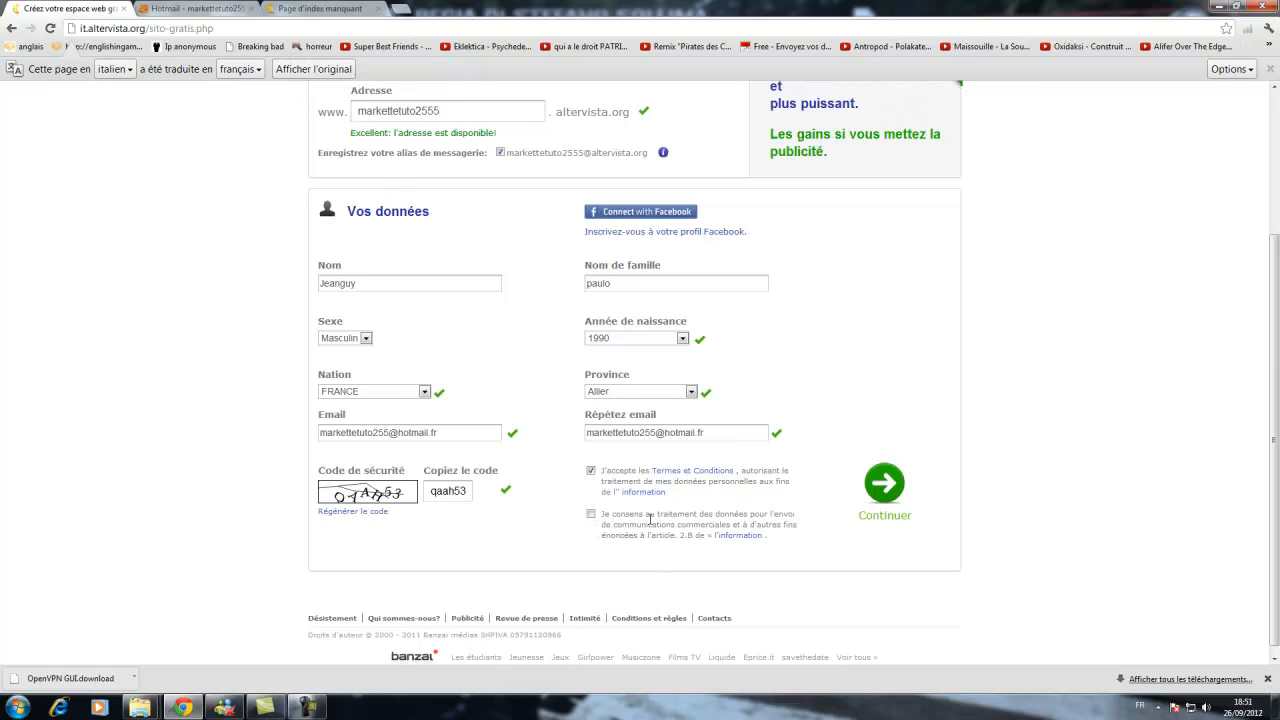
click(591, 515)
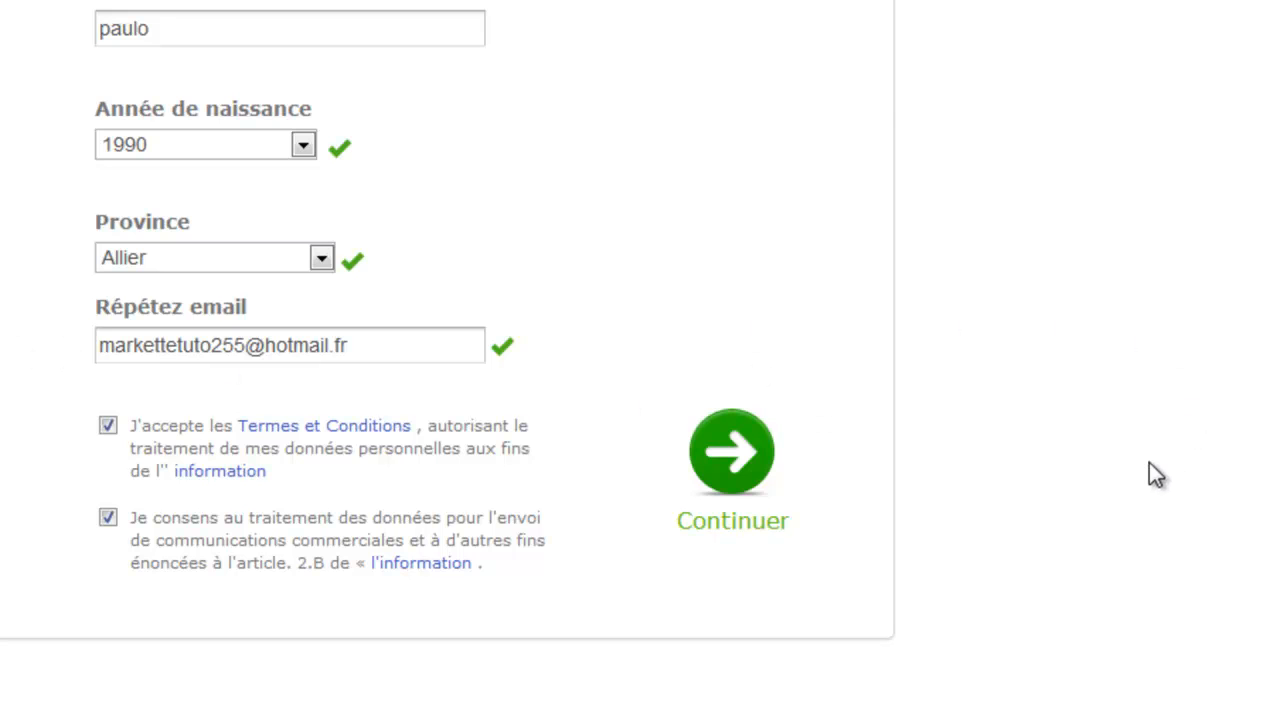
Try to submit the registration form and dismiss the error alert.
scroll(1133, 466, up, 4)
scroll(1133, 466, down, 3)
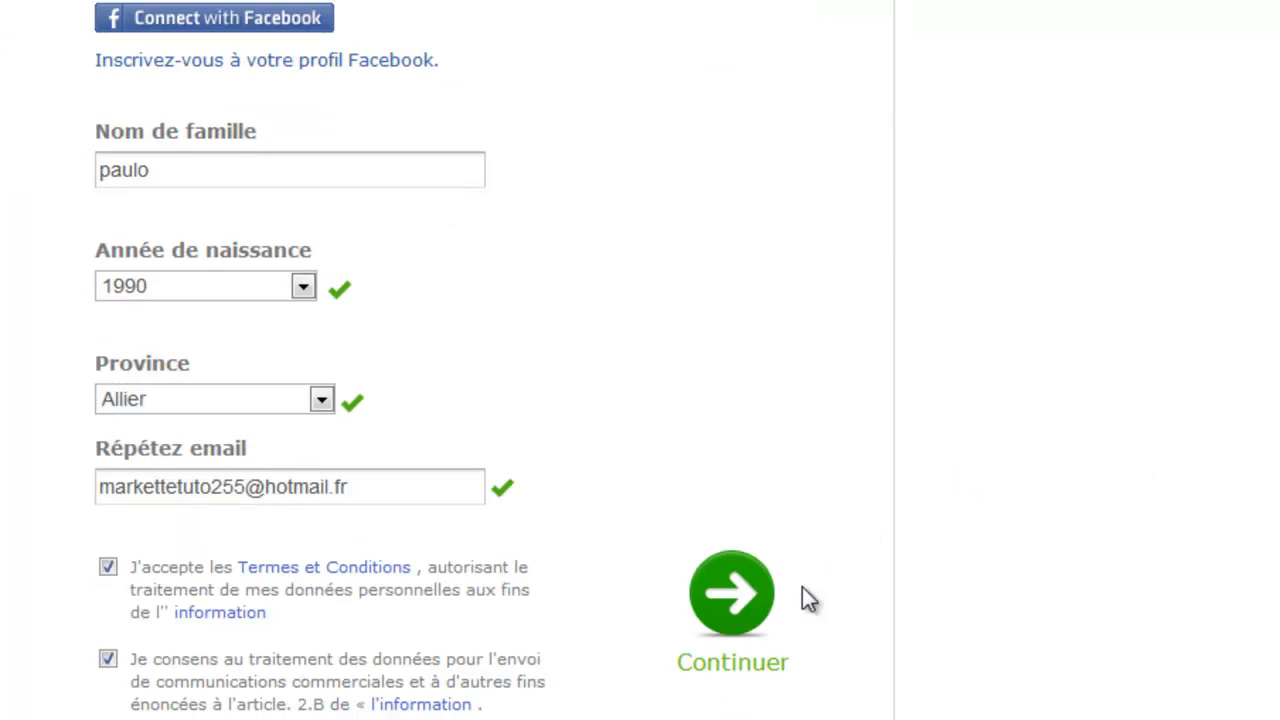
click(745, 588)
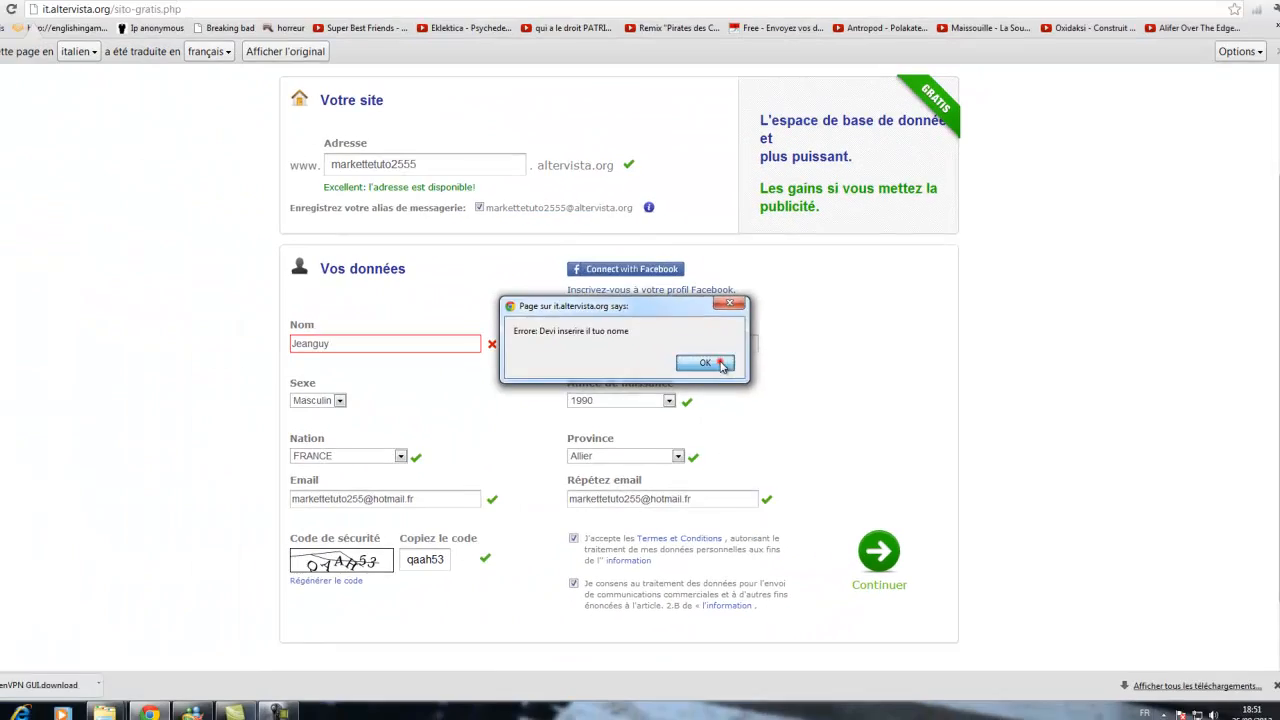
click(497, 253)
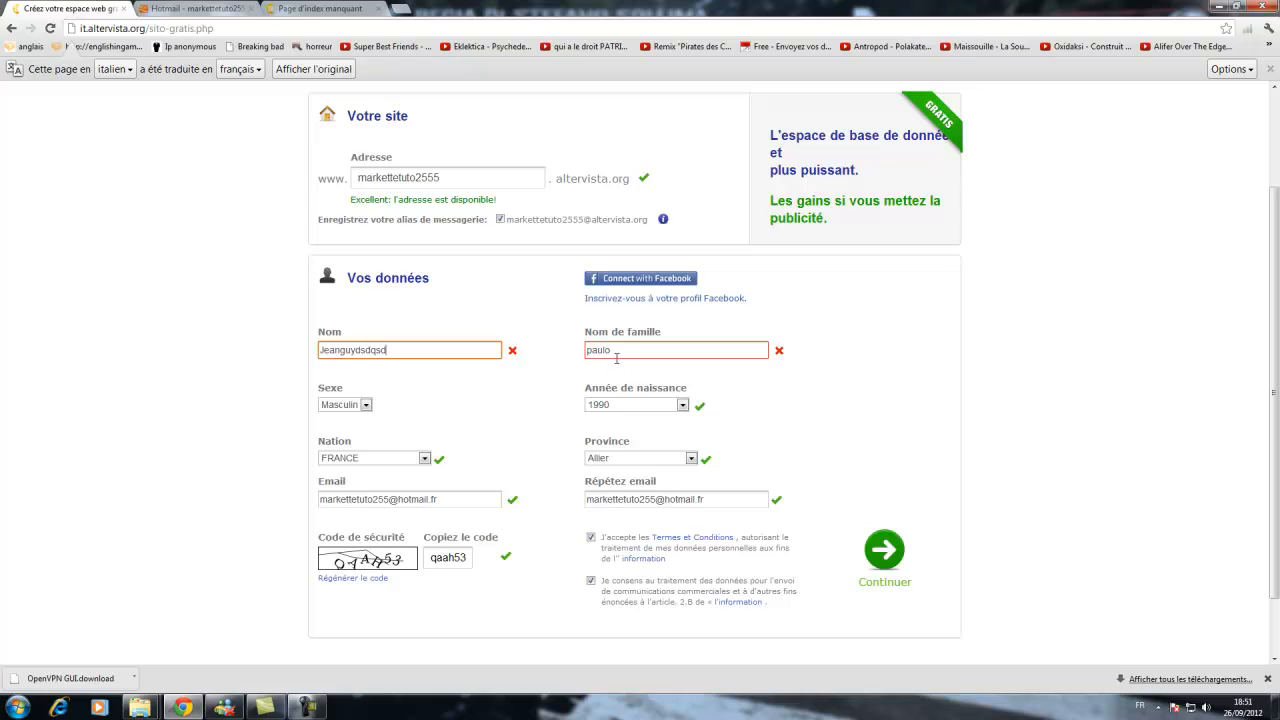
Submit the registration form again with the edited first and last names, dismissing the alert before.
click(884, 549)
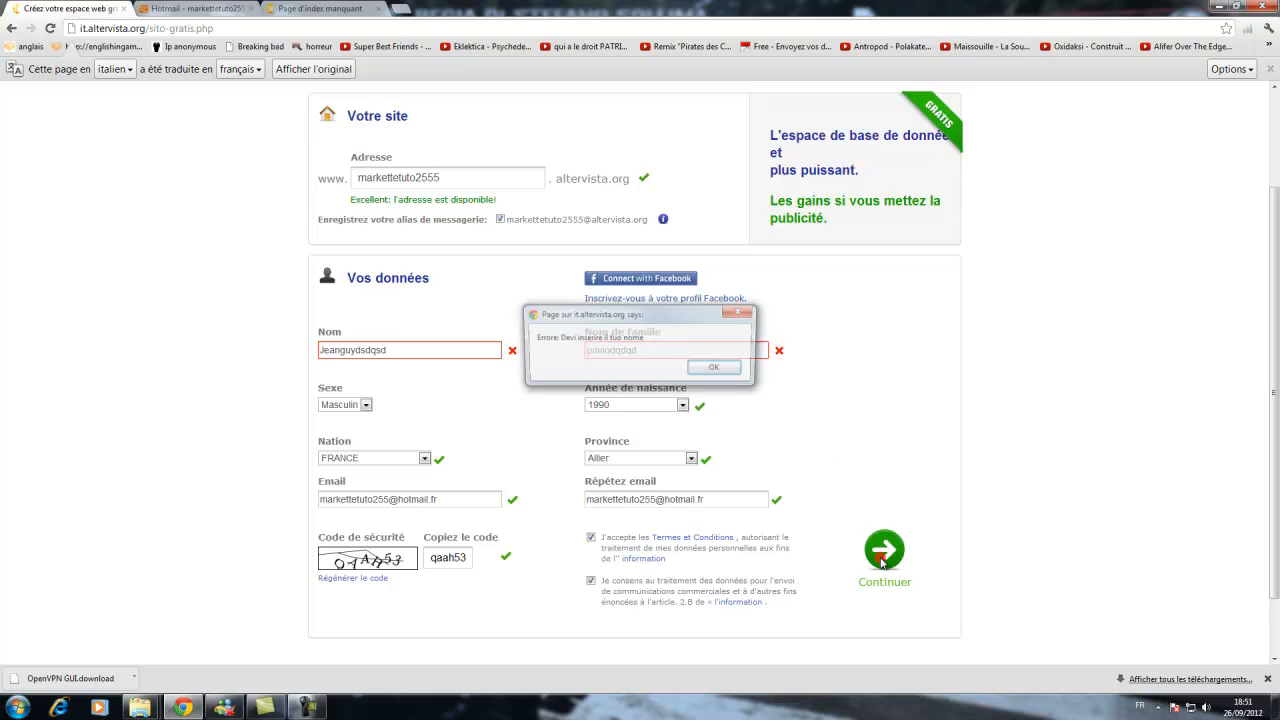
click(717, 369)
key(Tab)
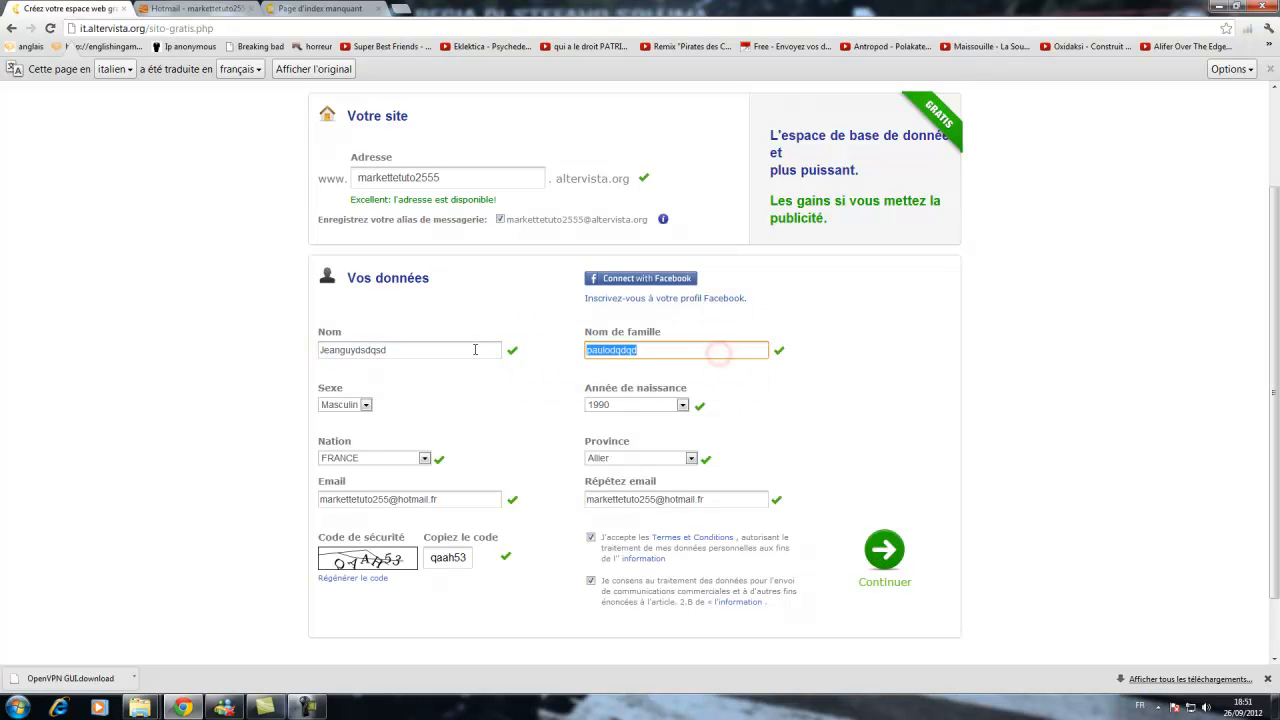
click(884, 549)
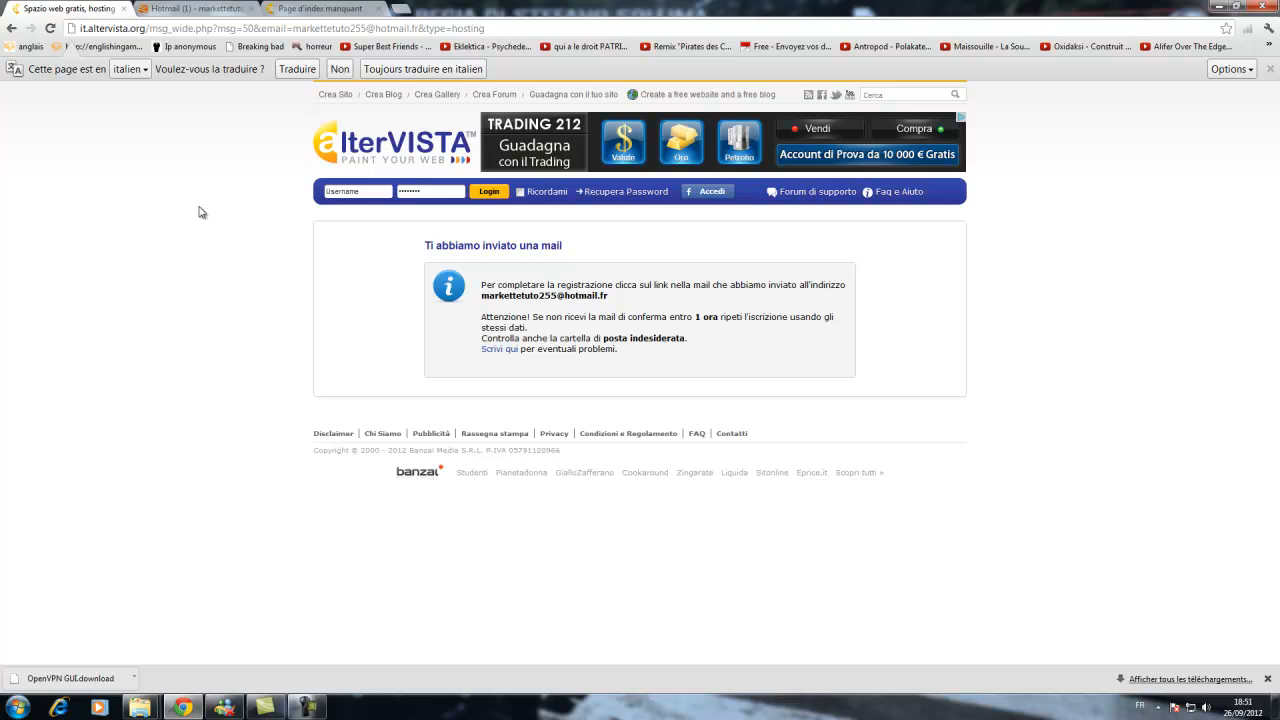
Switch to the Hotmail inbox, open the AlterVista activation e-mail and follow its activation link.
click(205, 8)
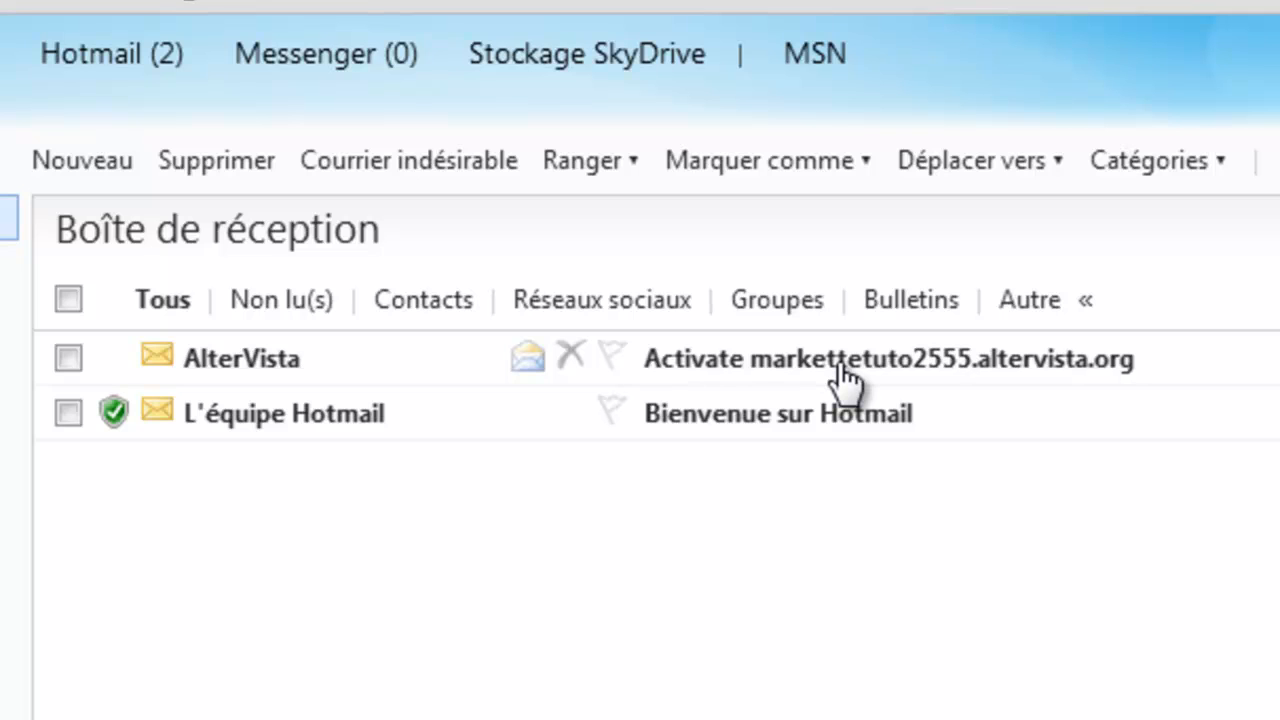
click(877, 372)
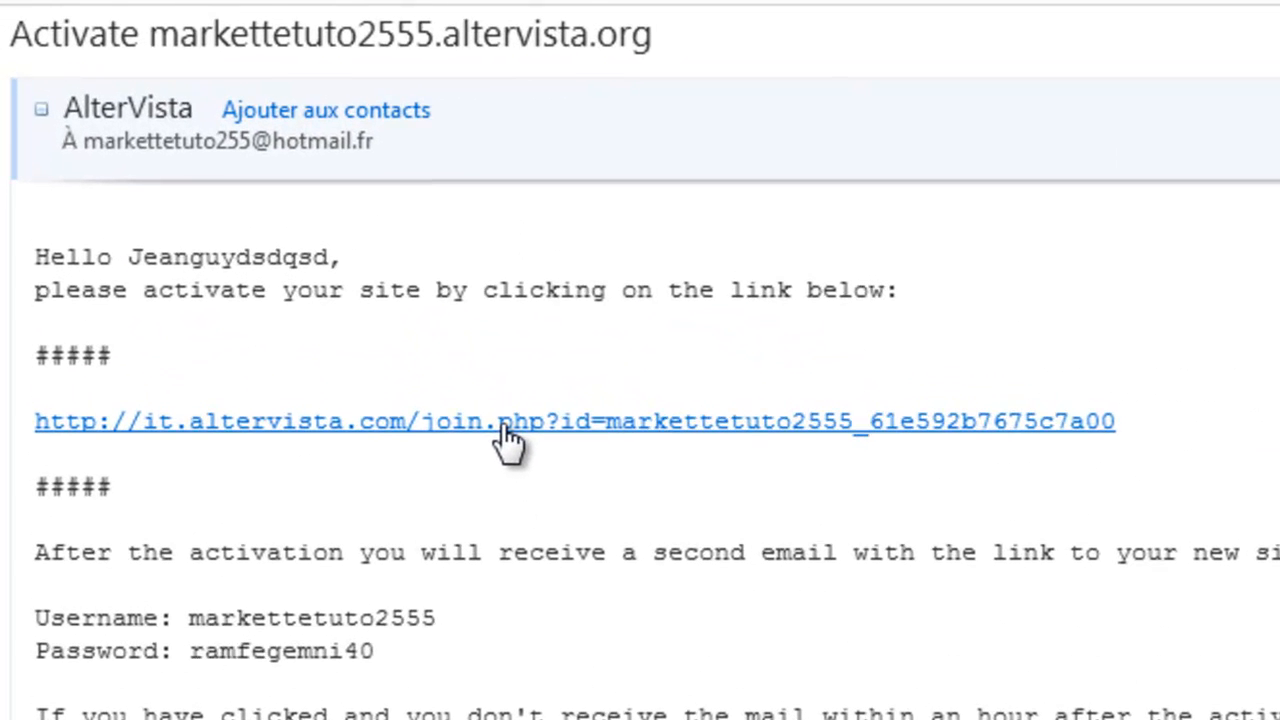
click(504, 428)
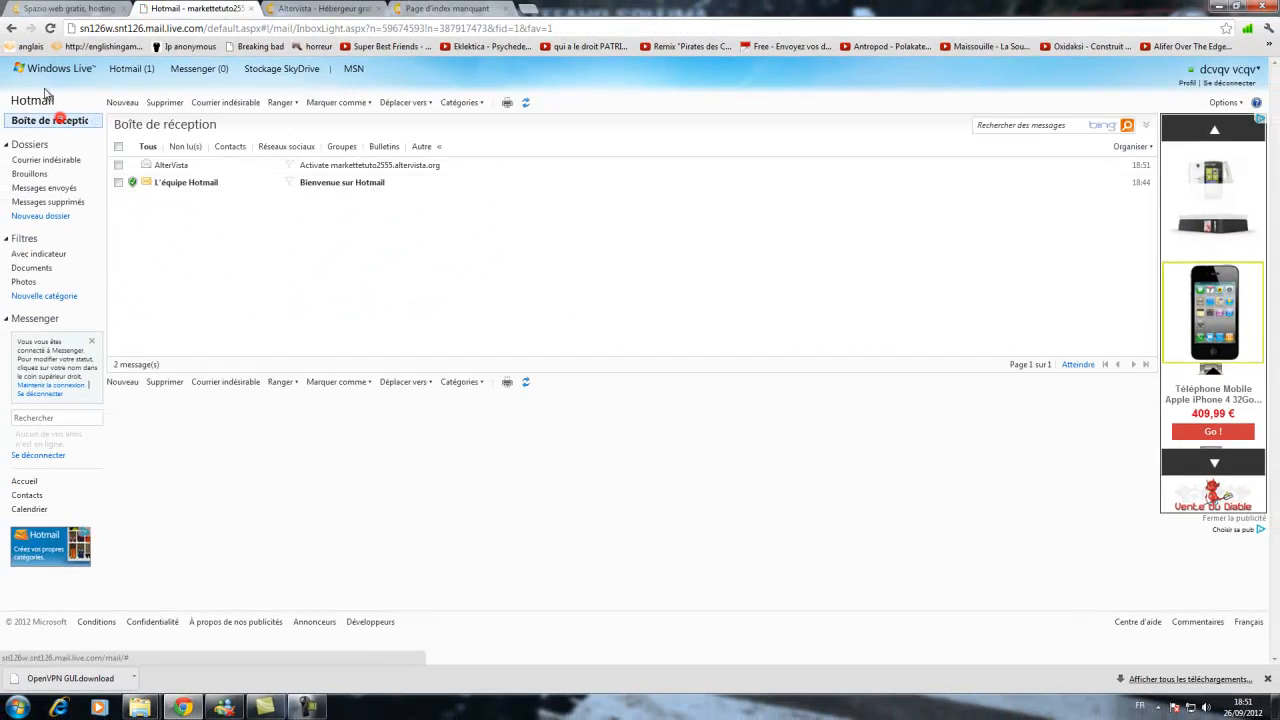
Open the welcome e-mail with the site's login credentials and return to the AlterVista dashboard.
click(318, 8)
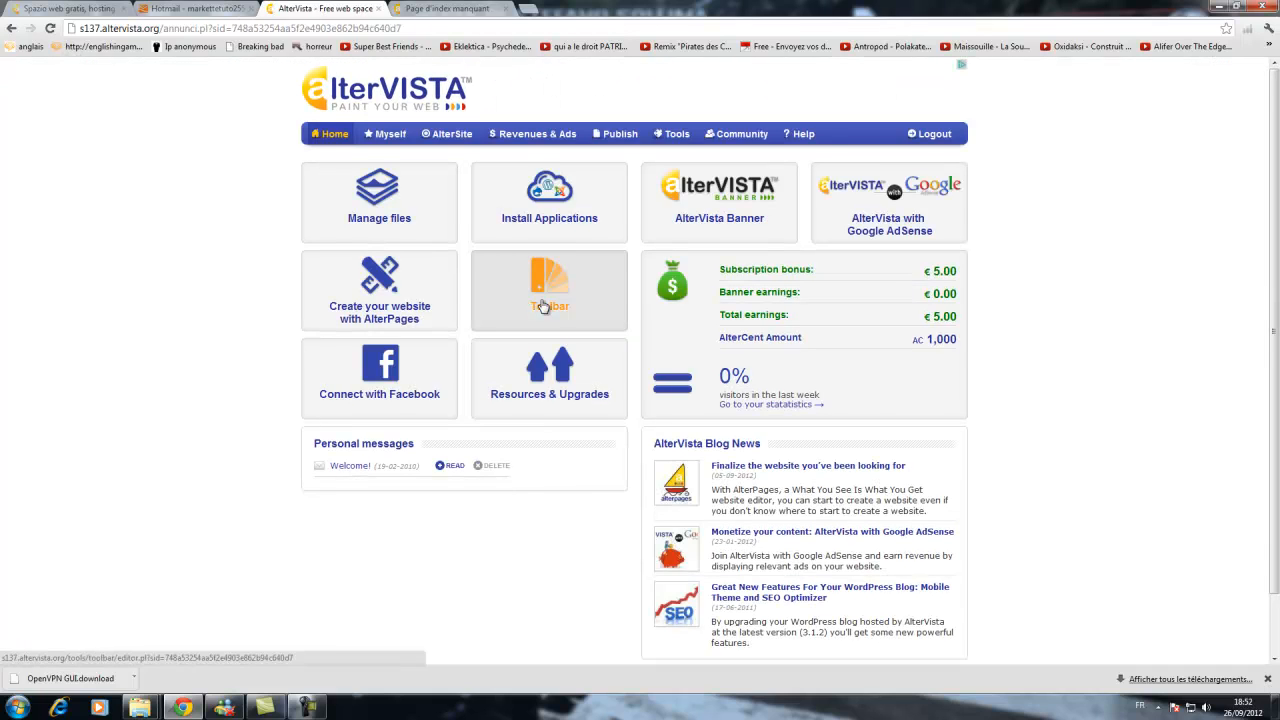
click(205, 8)
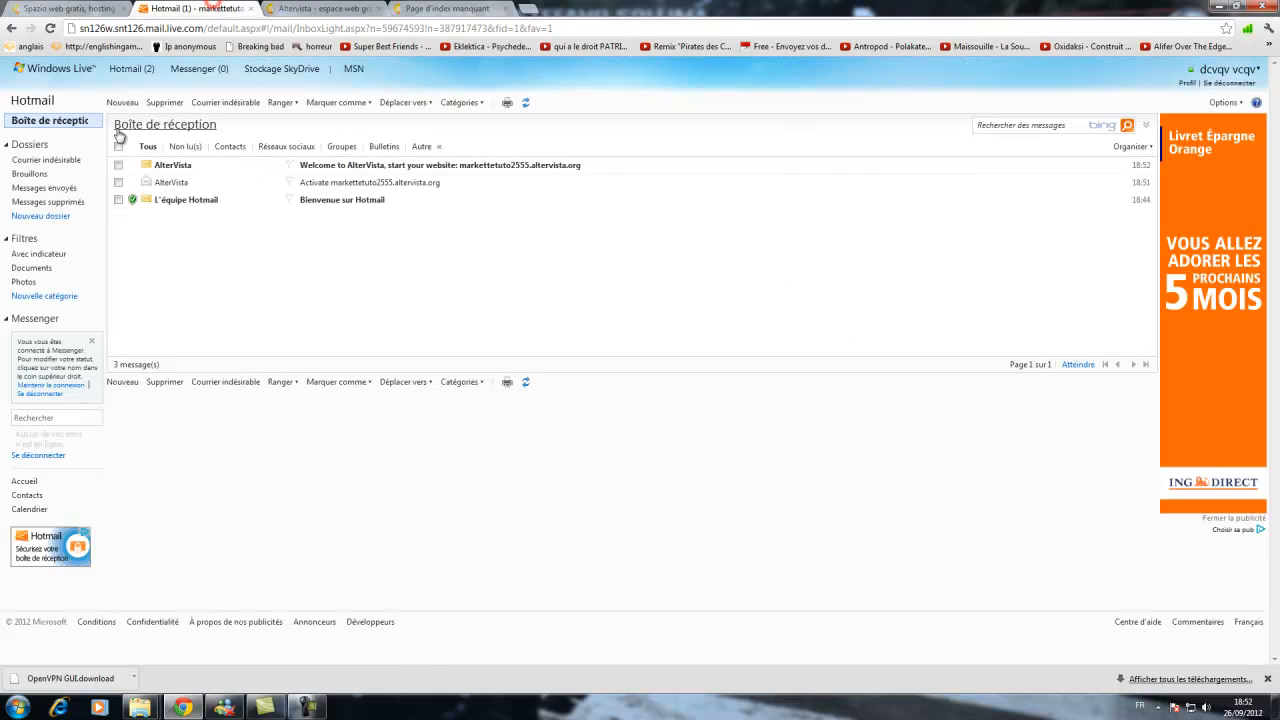
click(335, 165)
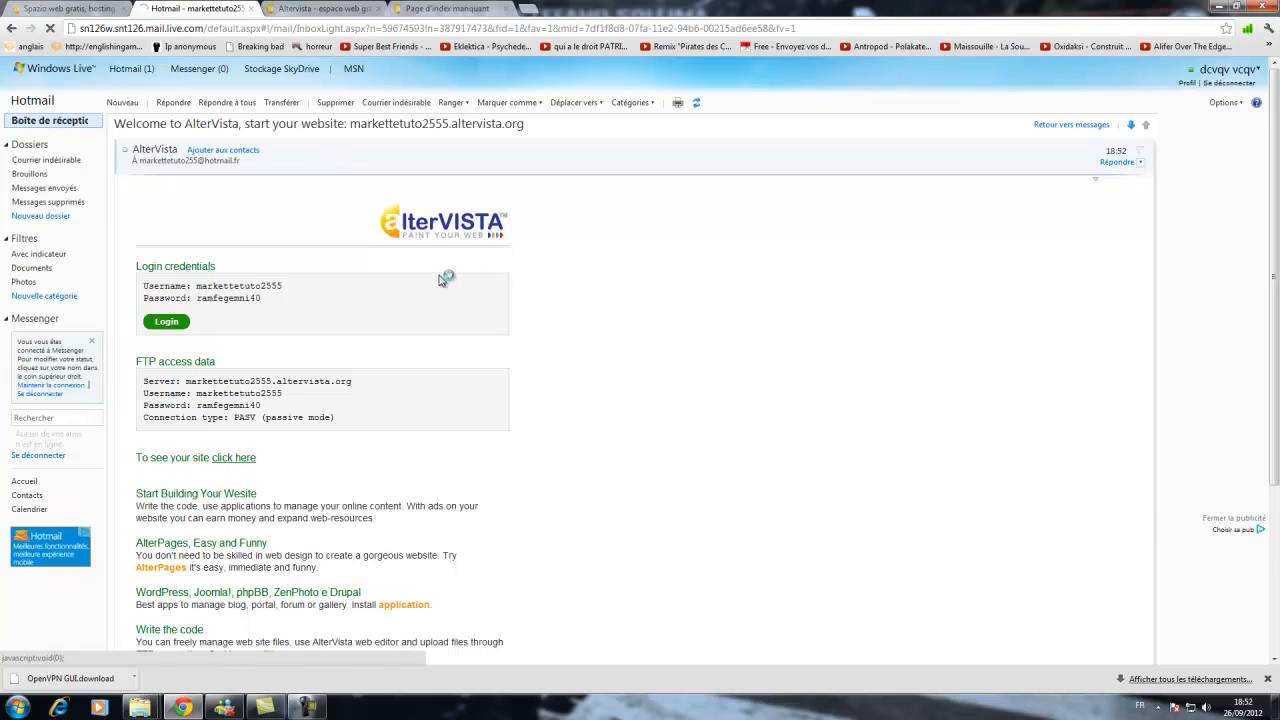
click(352, 8)
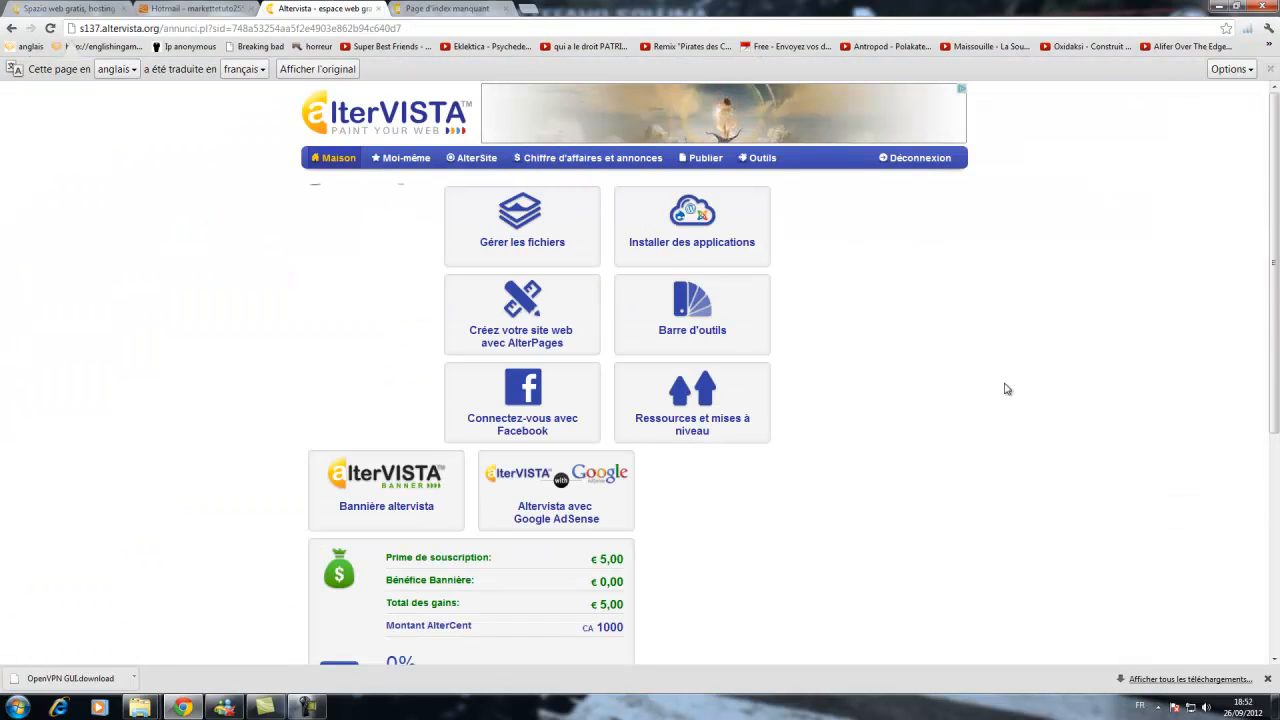
Open the site's File management page.
scroll(906, 349, down, 2)
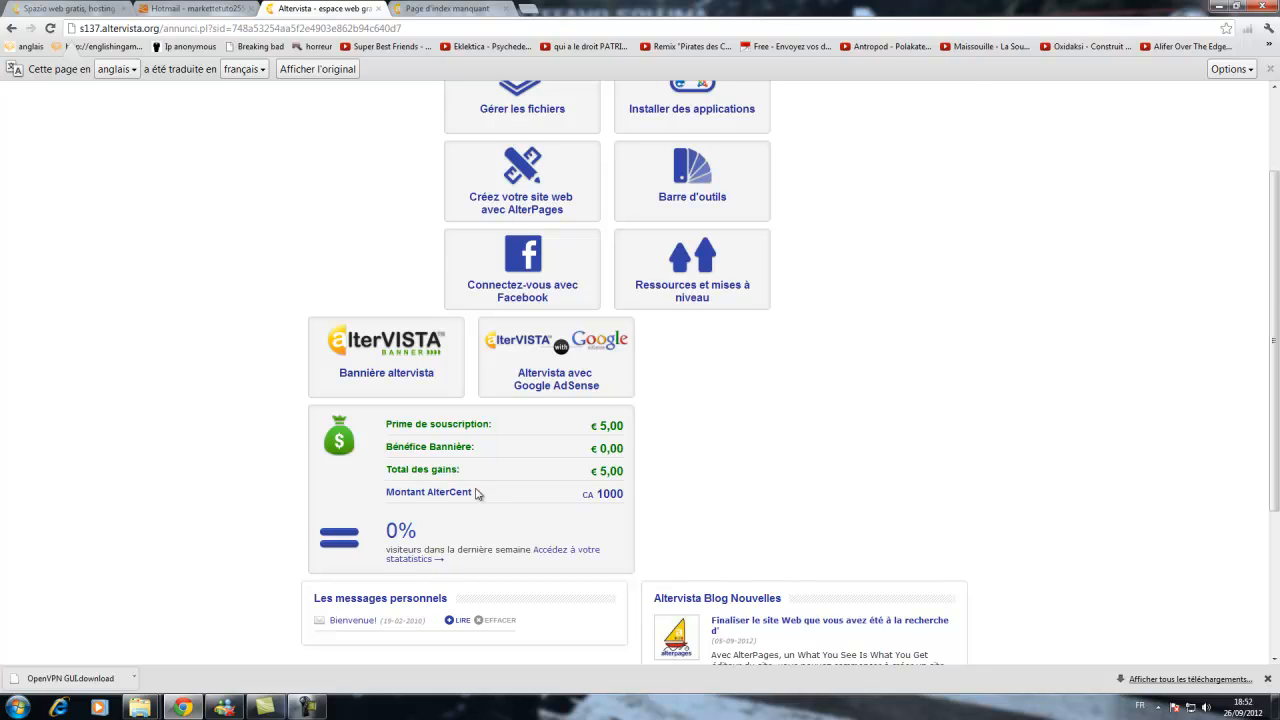
scroll(476, 493, up, 2)
scroll(591, 229, down, 1)
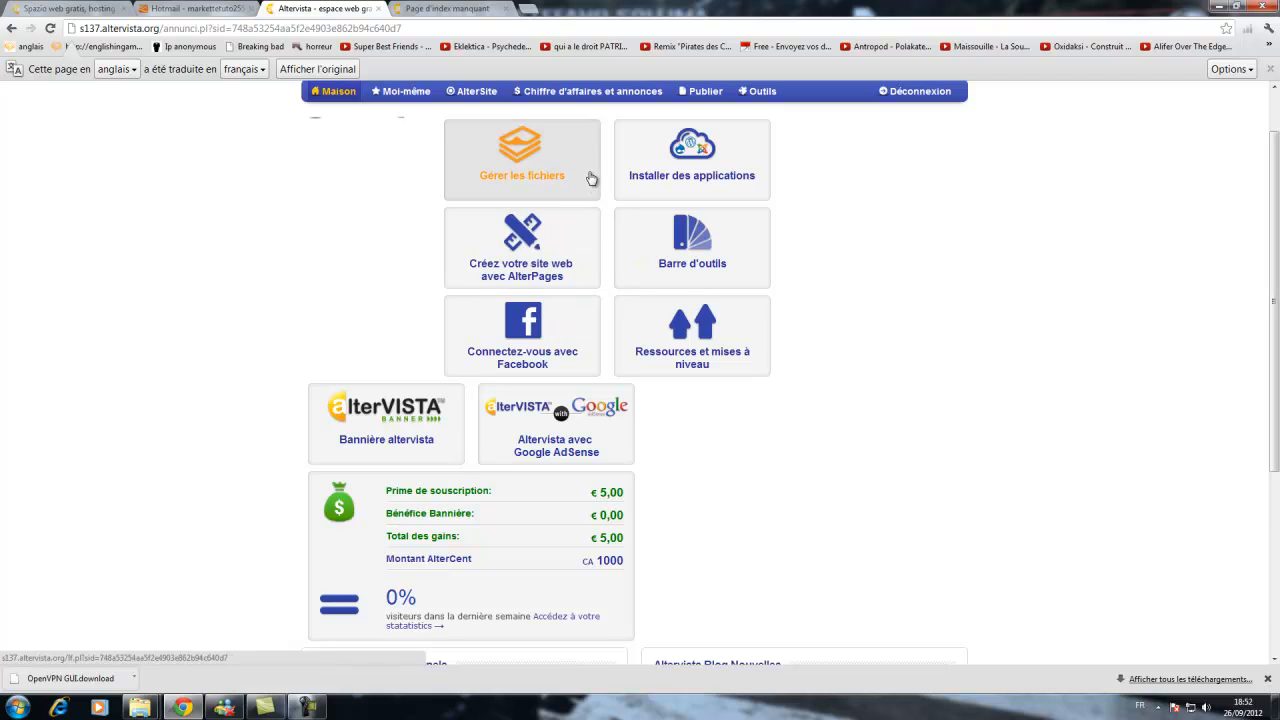
scroll(591, 178, down, 3)
scroll(780, 243, up, 3)
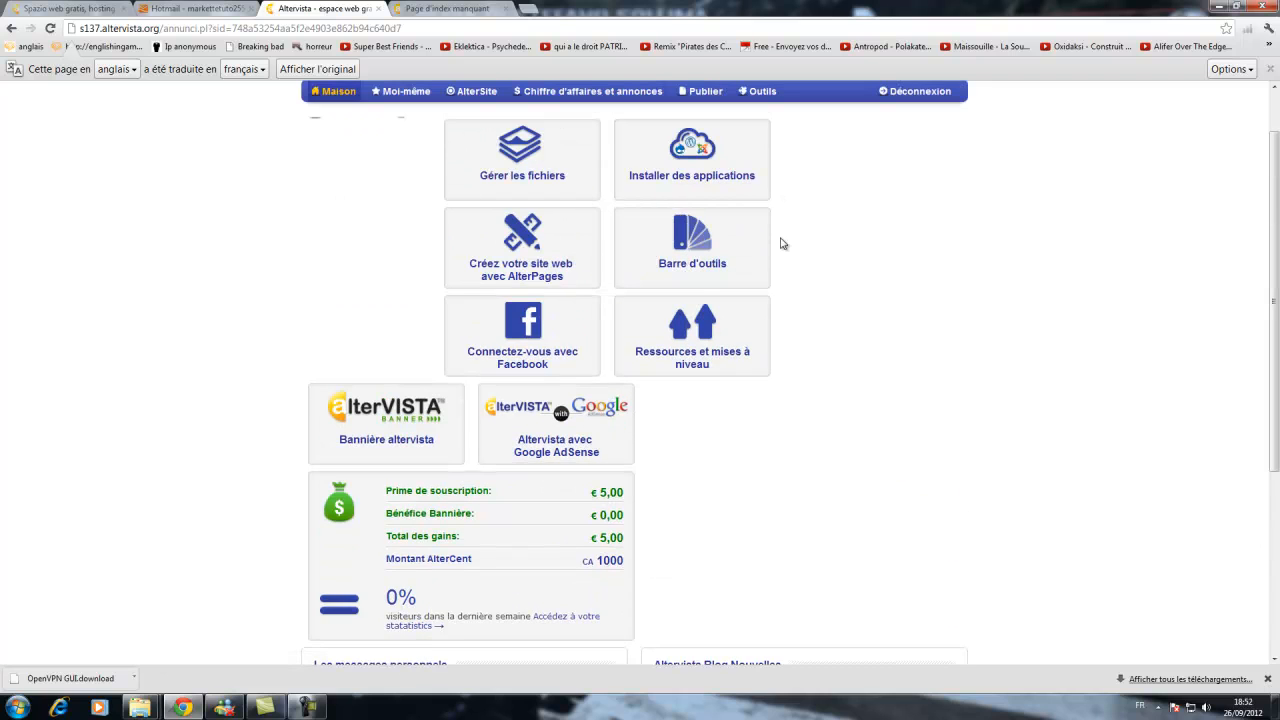
scroll(783, 243, down, 5)
scroll(783, 243, up, 6)
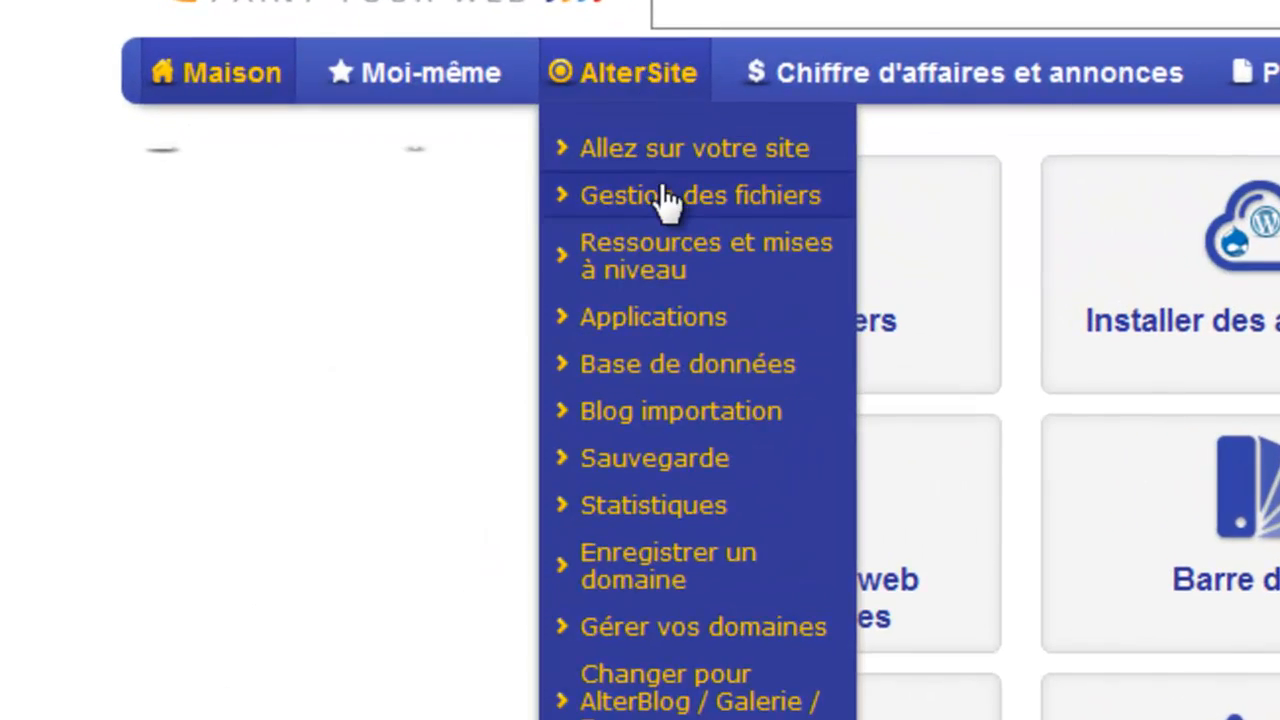
click(512, 196)
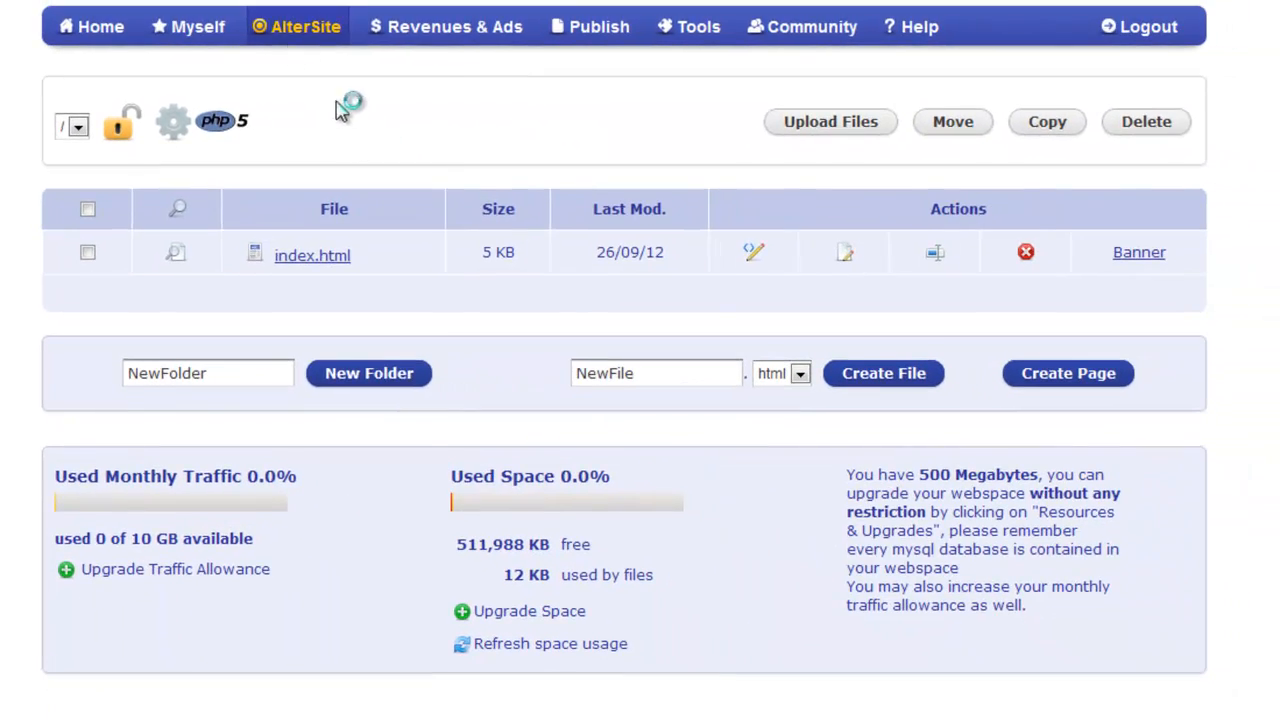
mouse_move(495, 25)
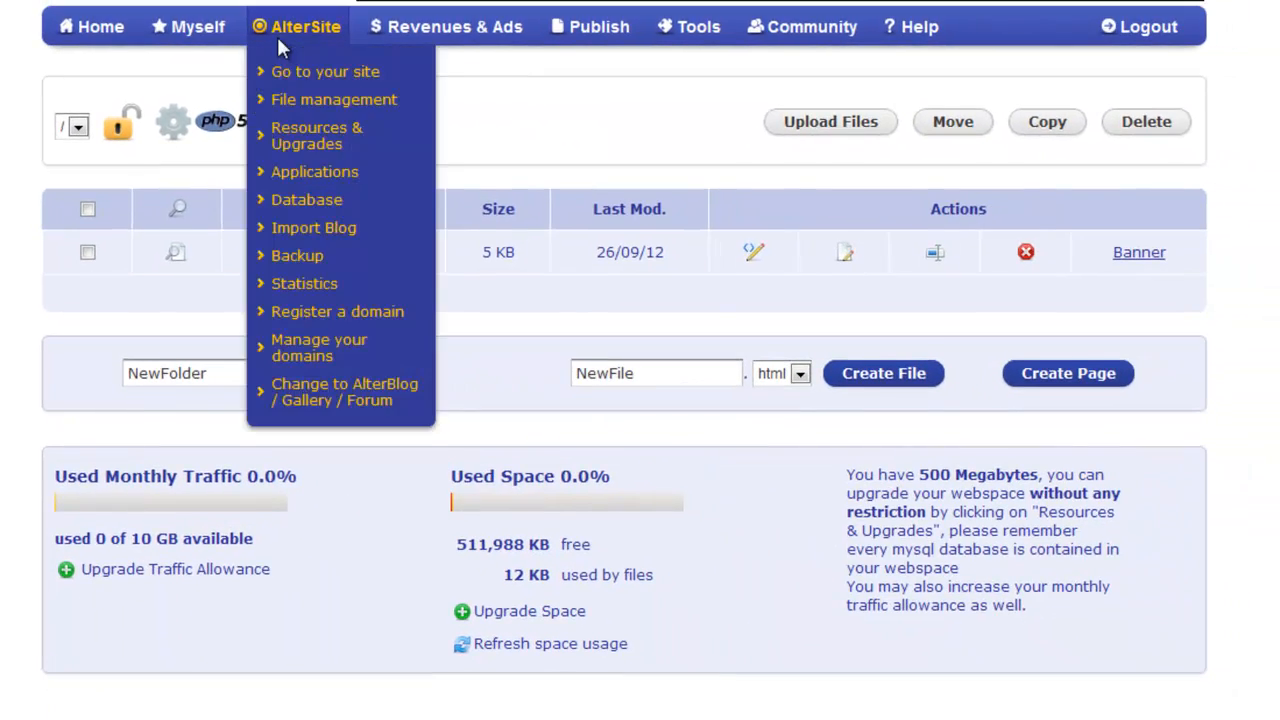
mouse_move(334, 78)
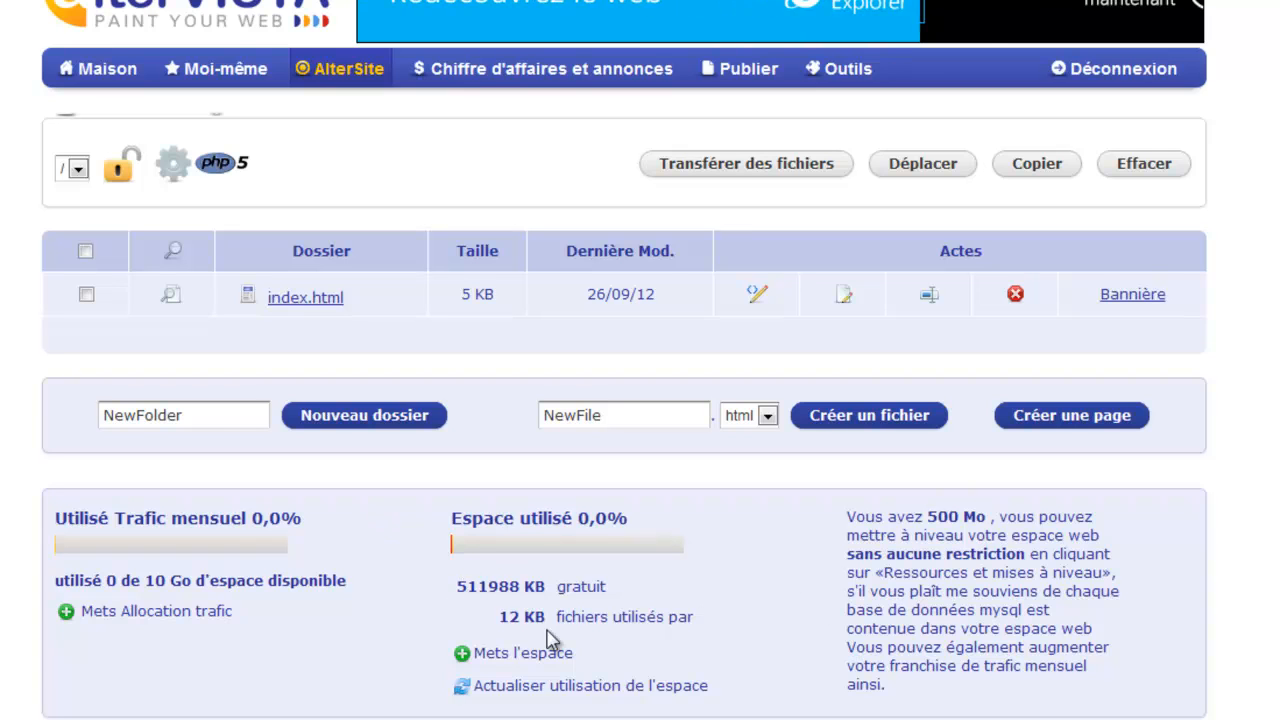
Try to add 100 MB of web space, confirm the activation, and go back.
click(463, 656)
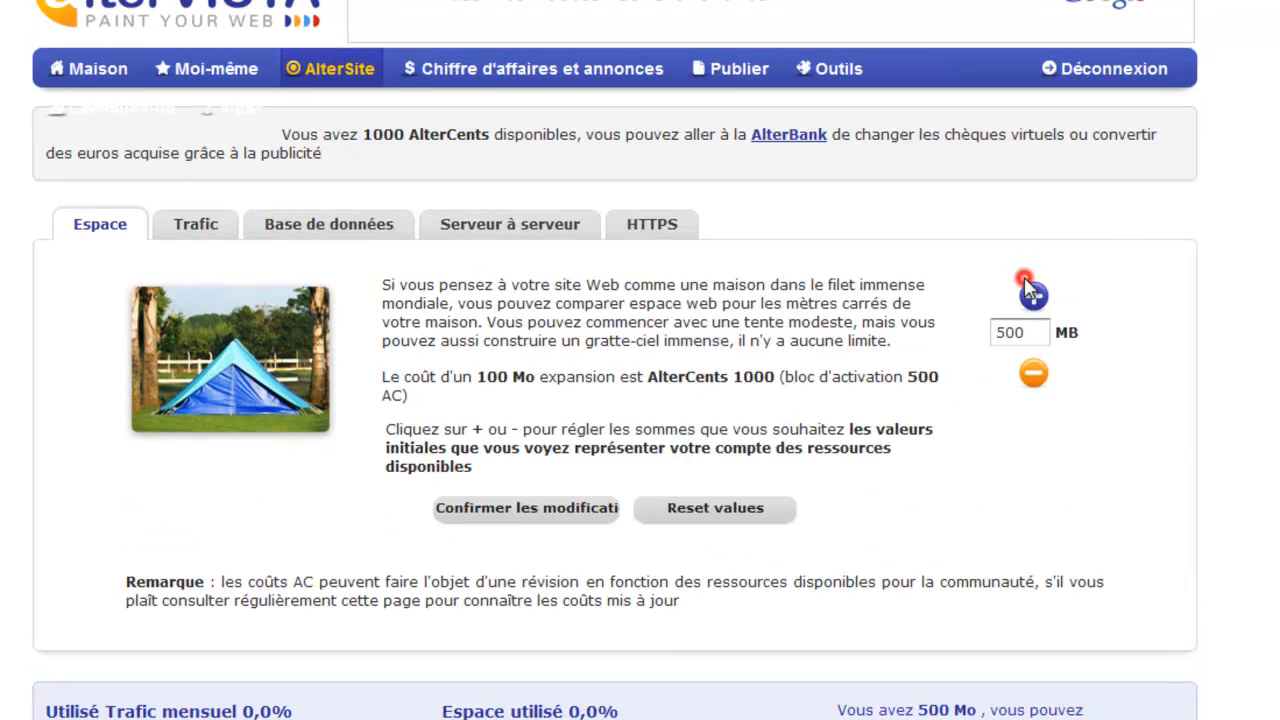
click(1033, 296)
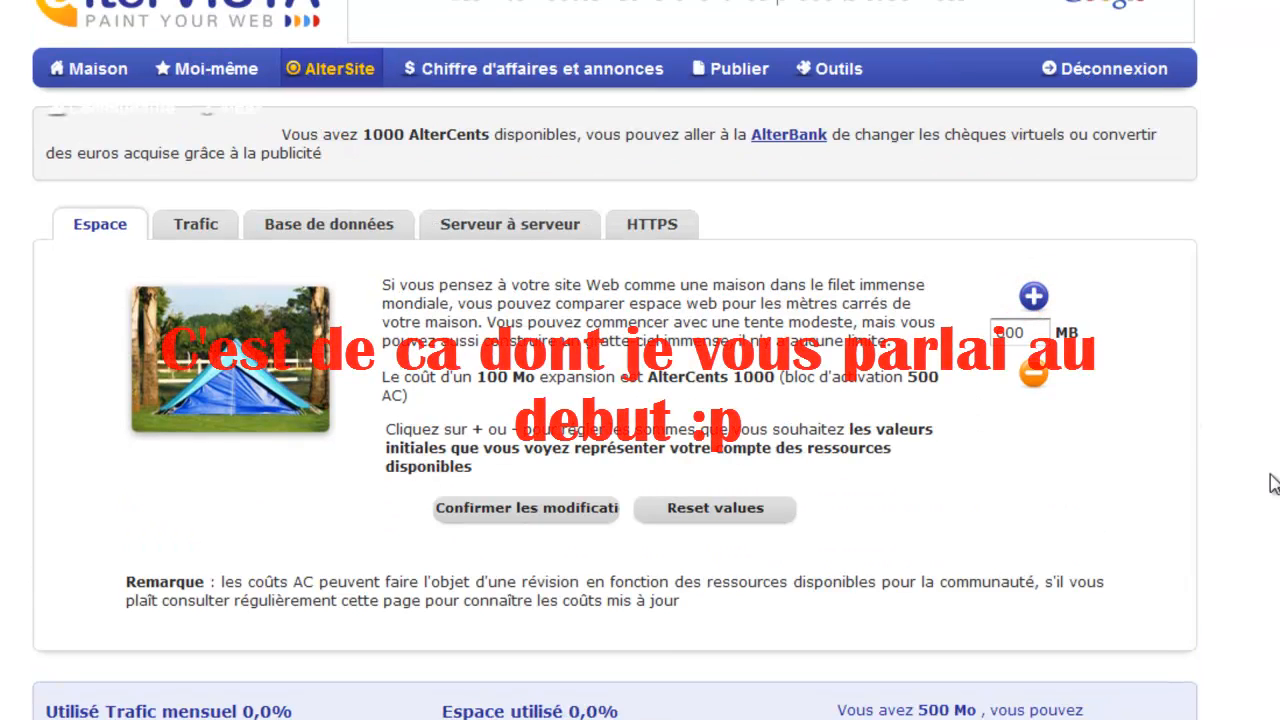
click(500, 511)
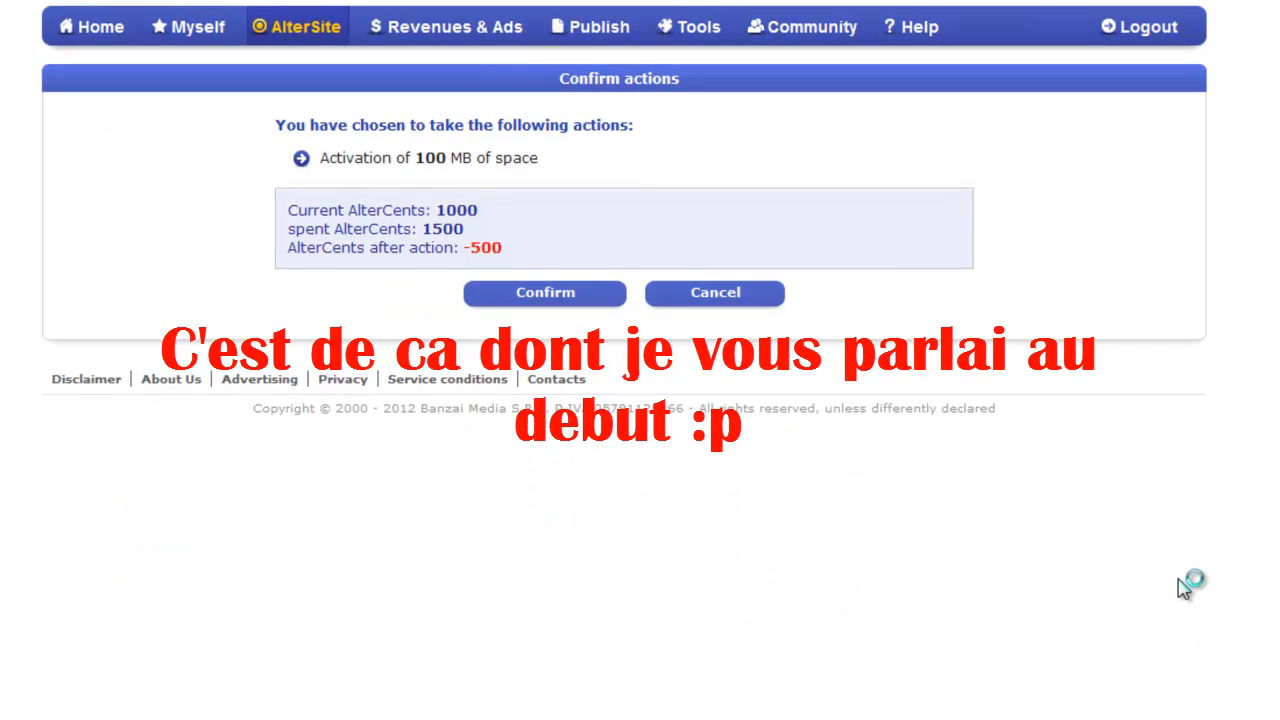
click(521, 298)
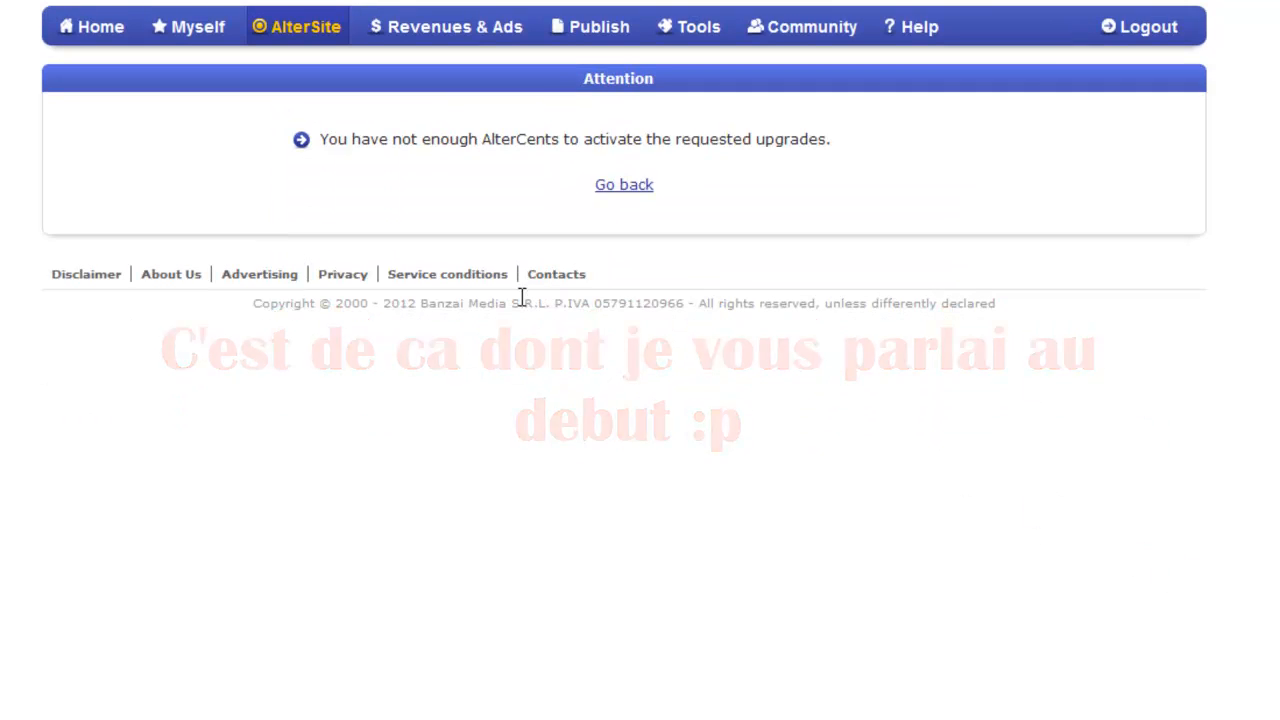
click(622, 187)
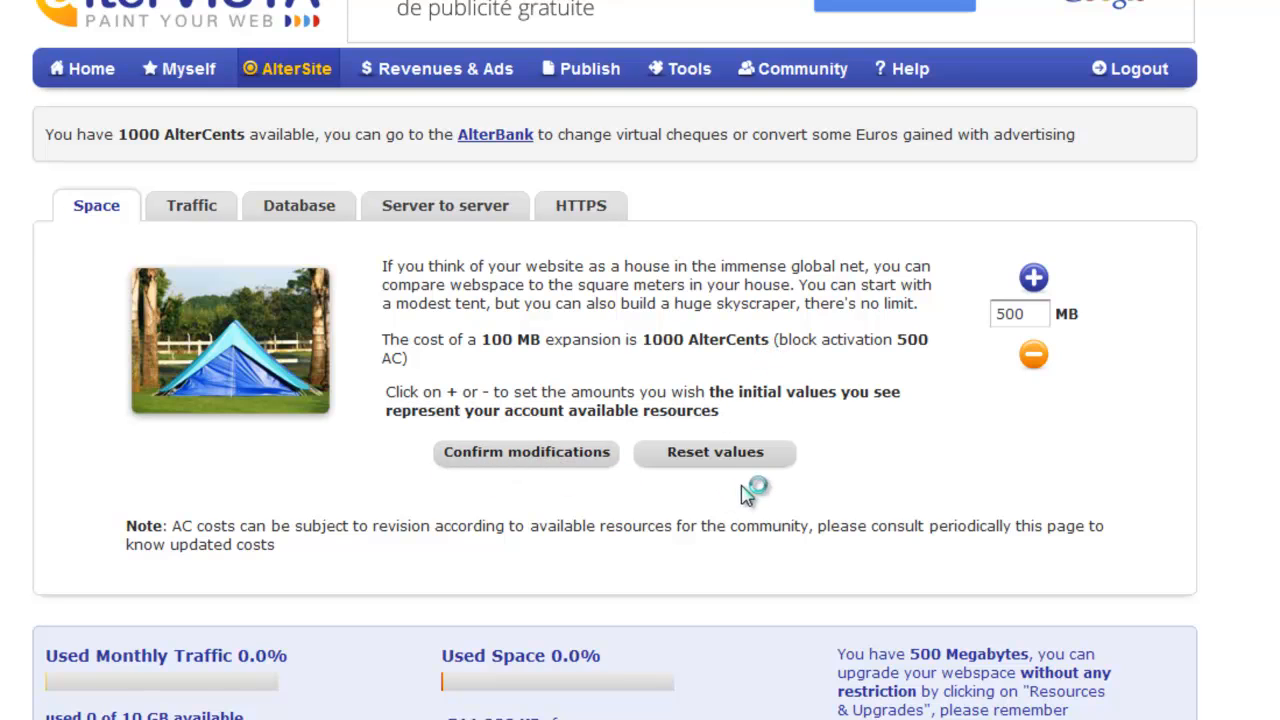
Try again to add 100 MB of web space and confirm the activation.
click(1034, 277)
click(564, 473)
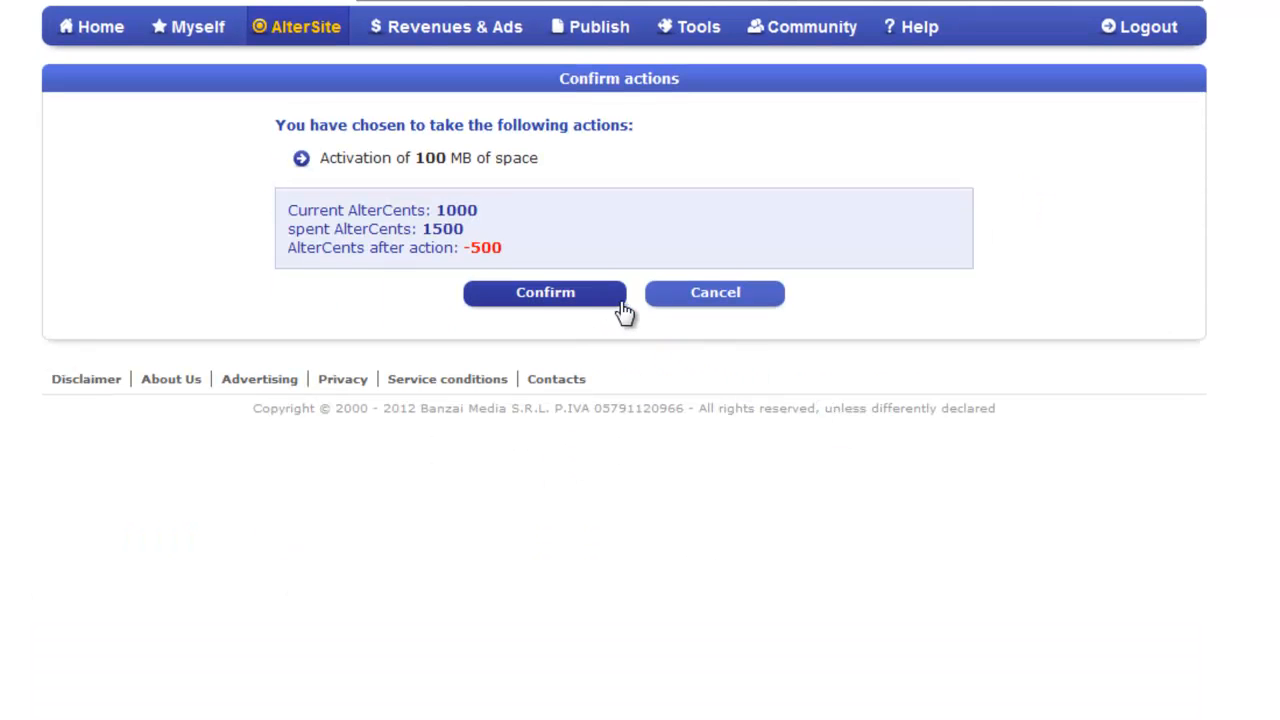
click(574, 296)
Browse the Database page and return to File management.
mouse_move(316, 32)
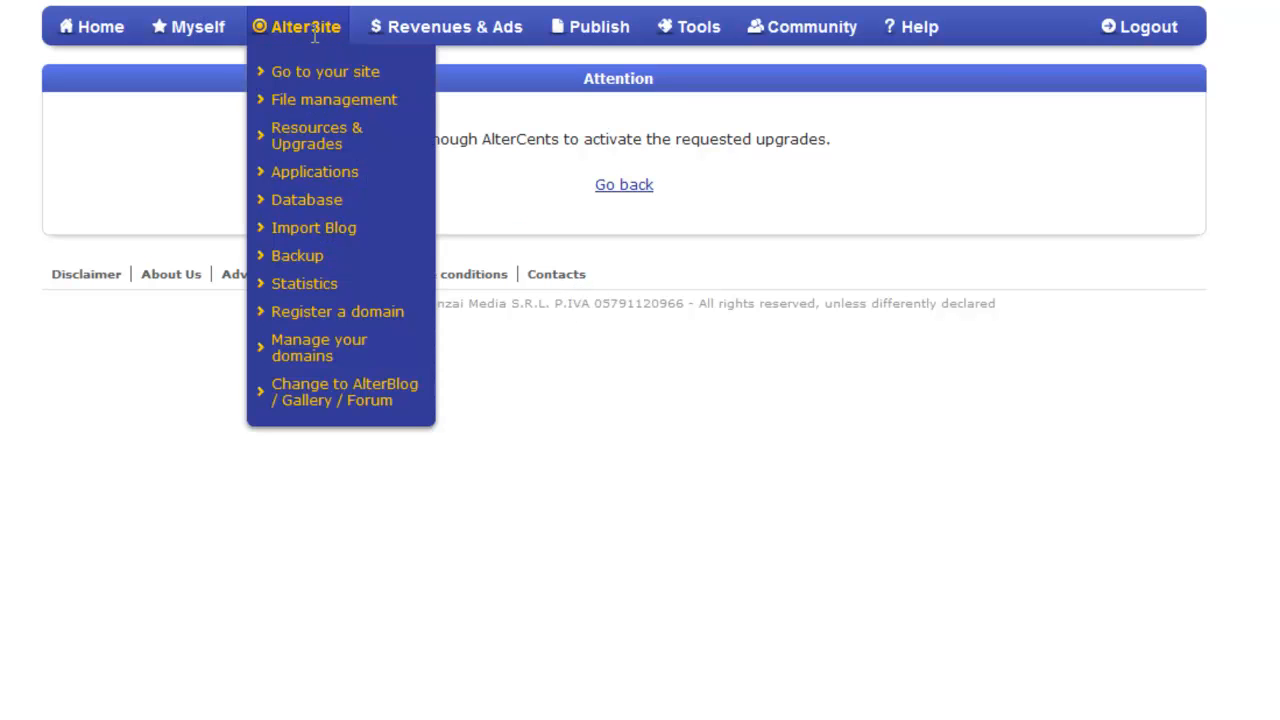
click(335, 136)
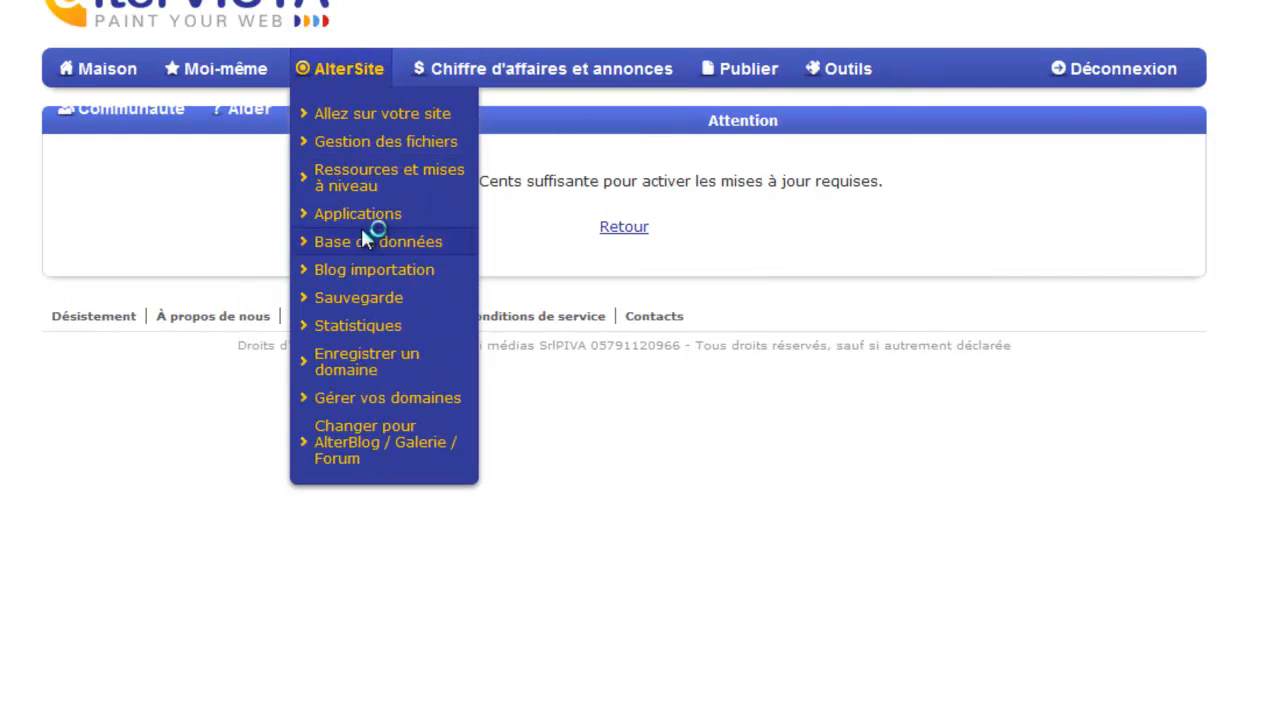
click(362, 250)
mouse_move(312, 39)
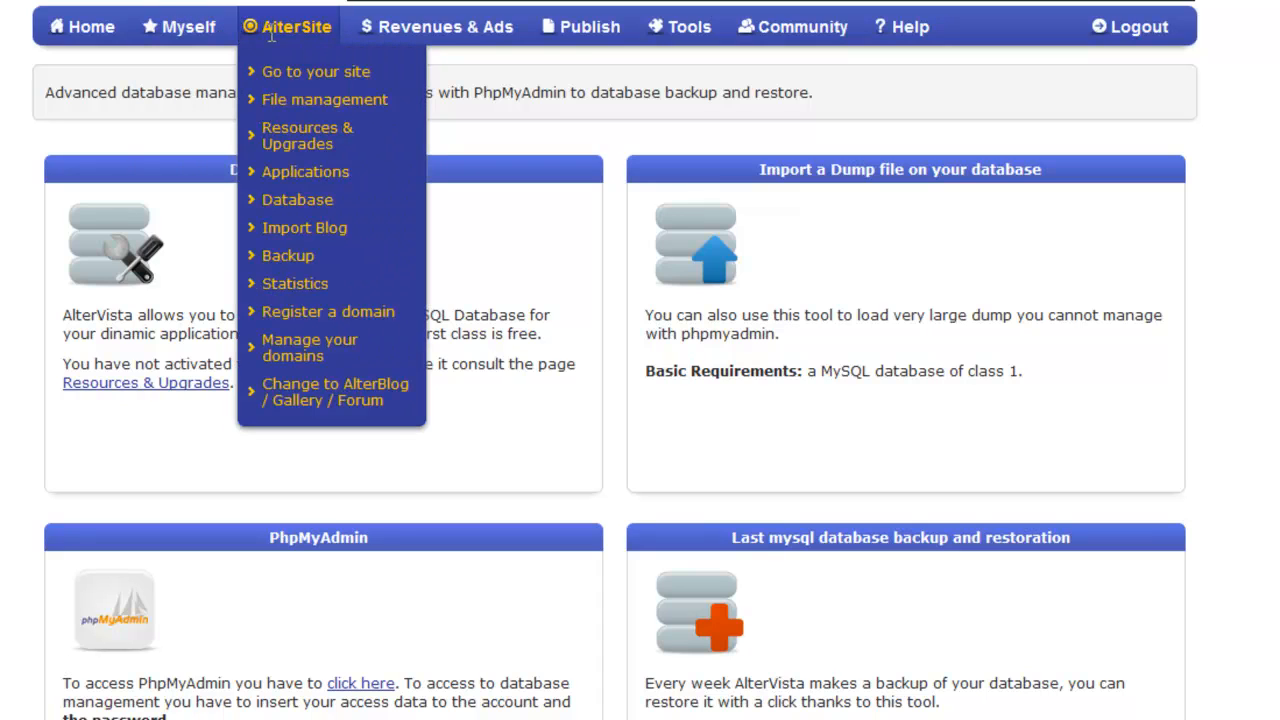
click(316, 100)
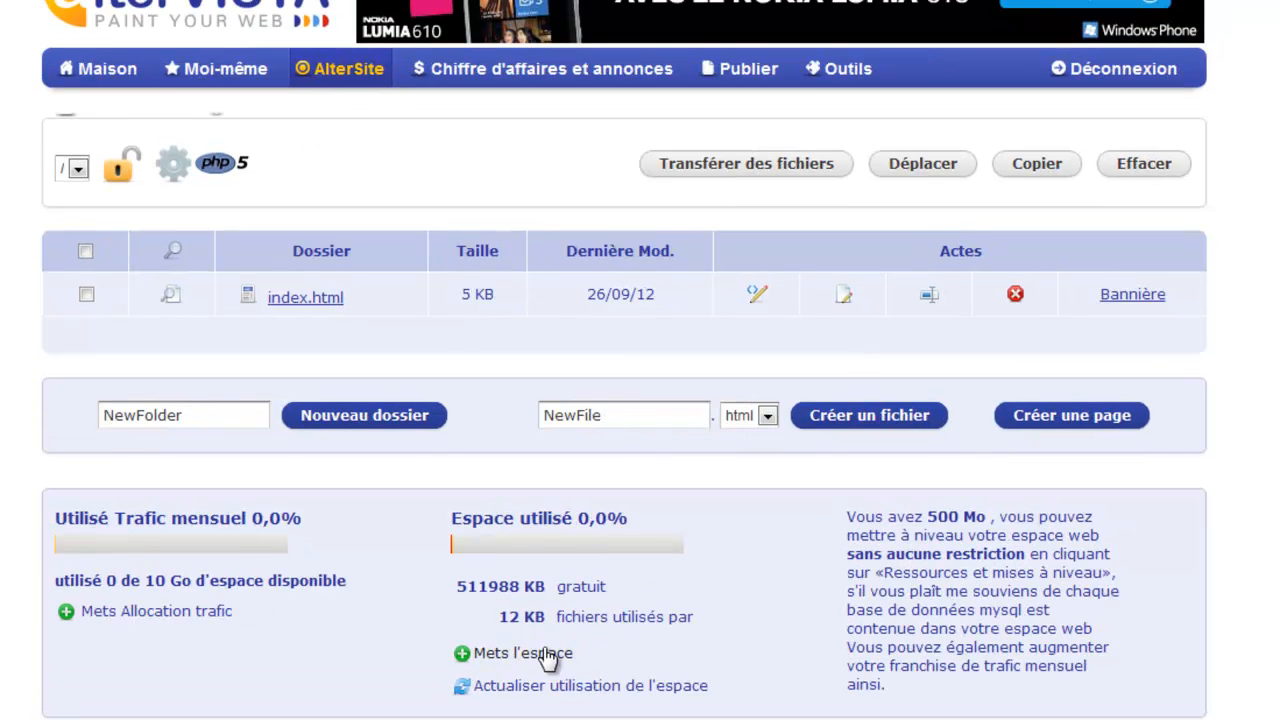
Open the space upgrade page, raise the web space to 600 MB and try to confirm the modifications.
click(548, 658)
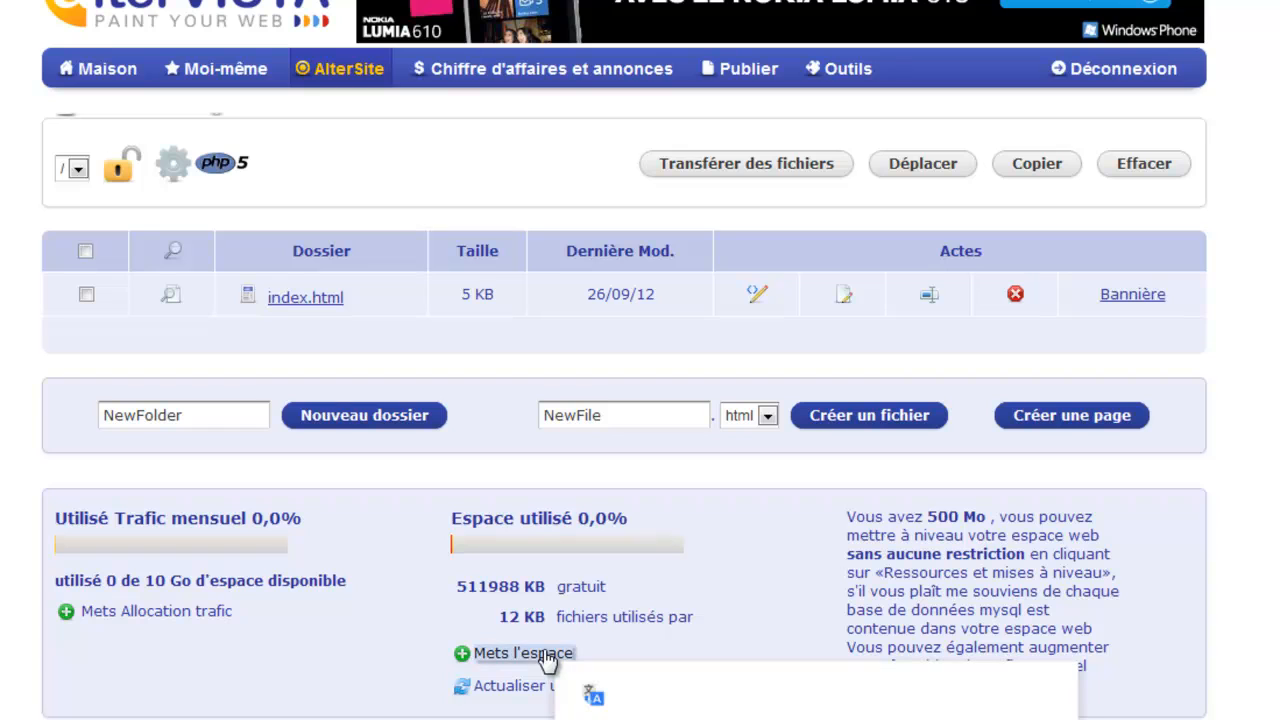
click(971, 556)
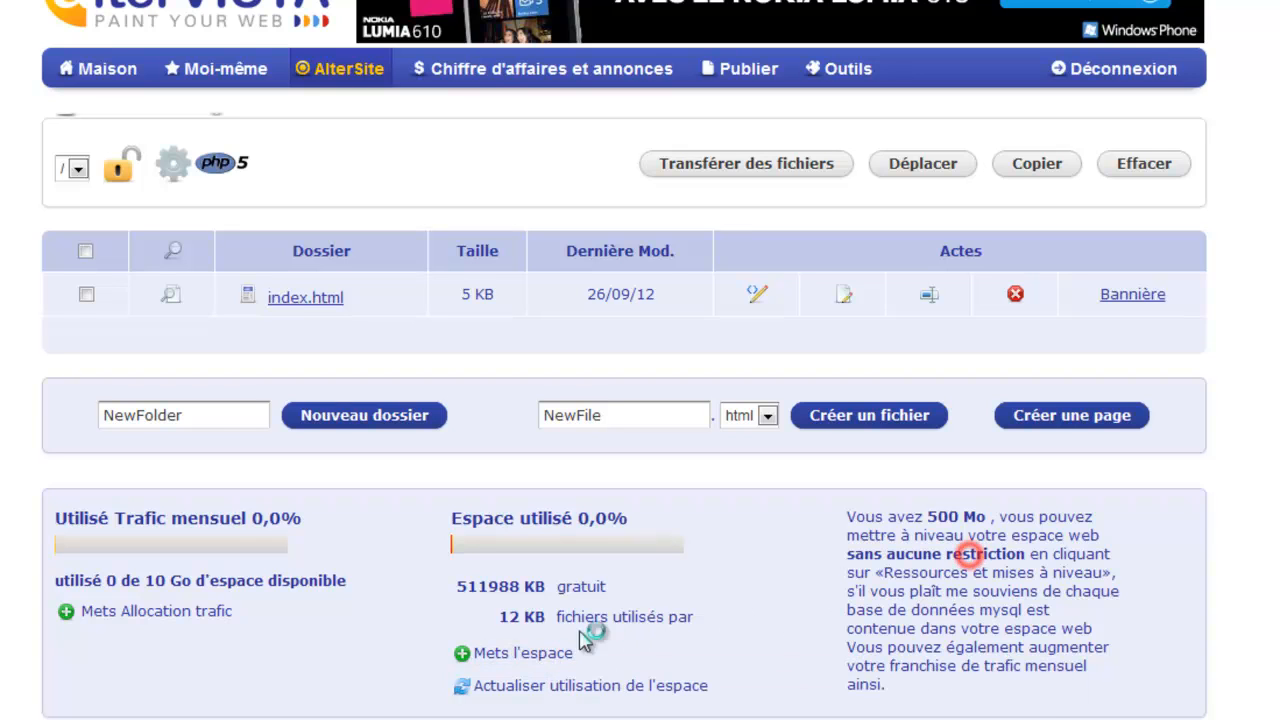
click(528, 658)
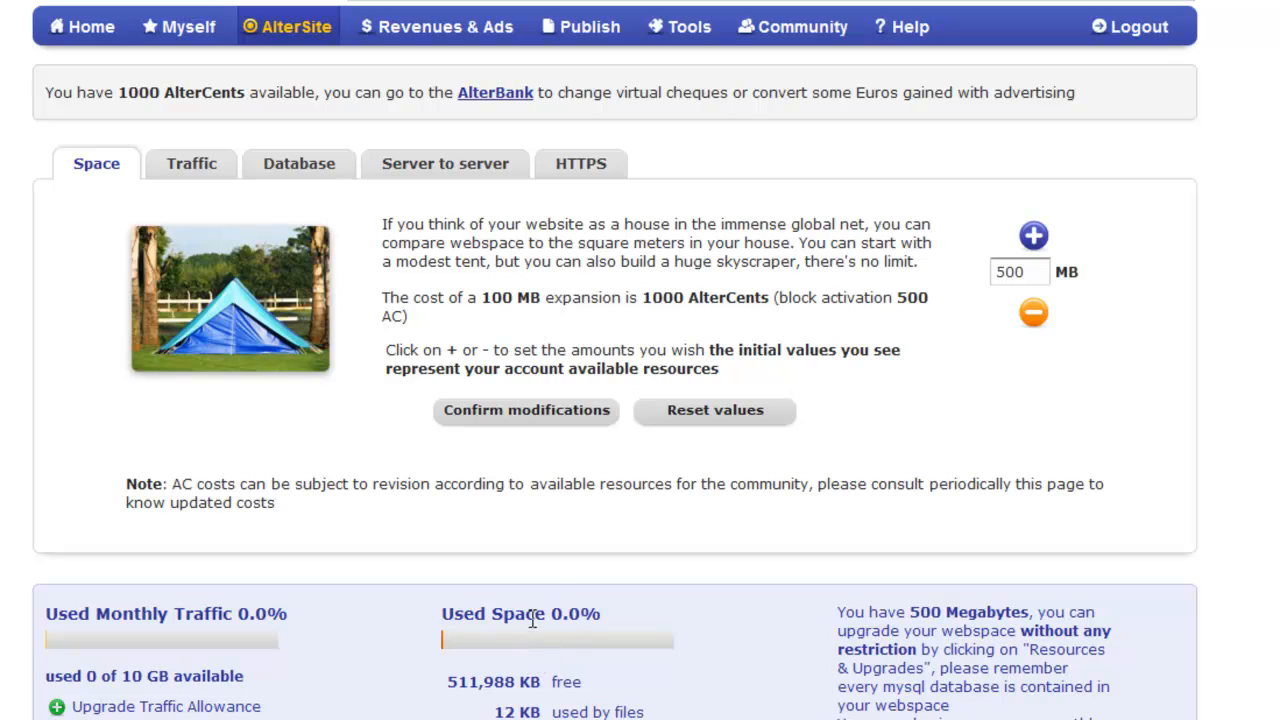
click(1033, 236)
click(588, 414)
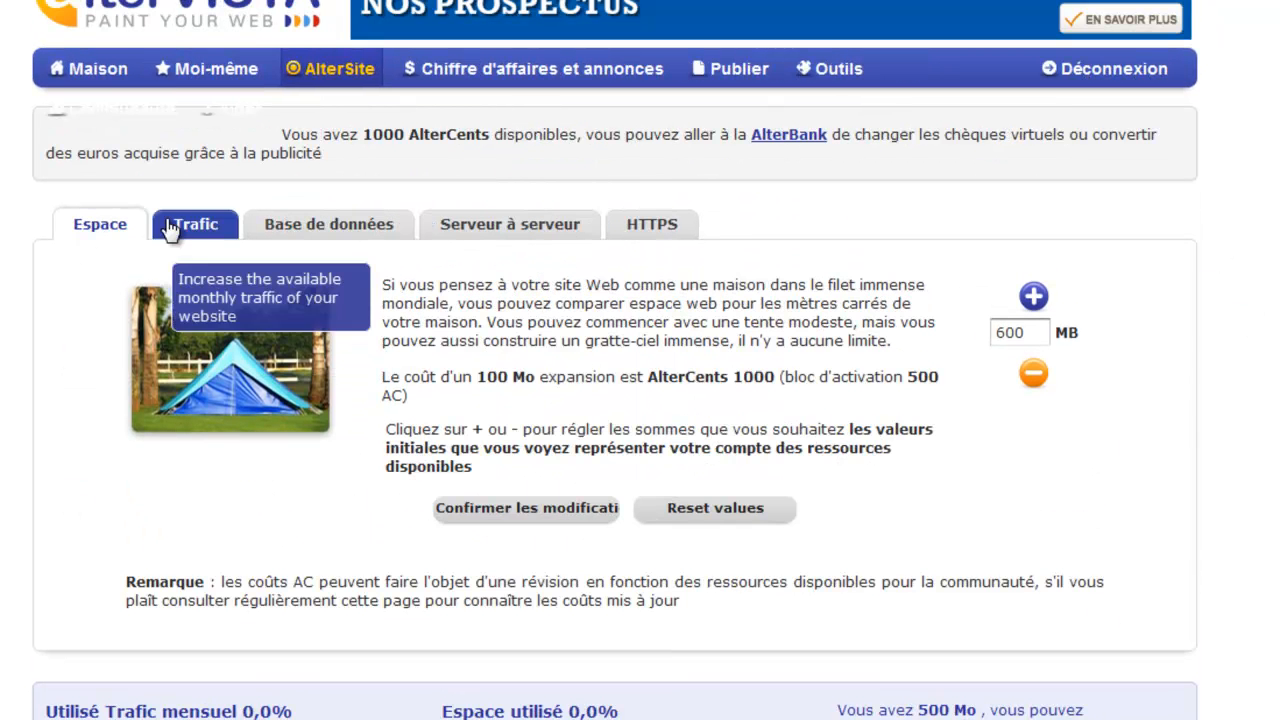
Browse the Traffic, Database, Server-to-server and HTTPS upgrade tabs, returning to the Space tab.
click(180, 226)
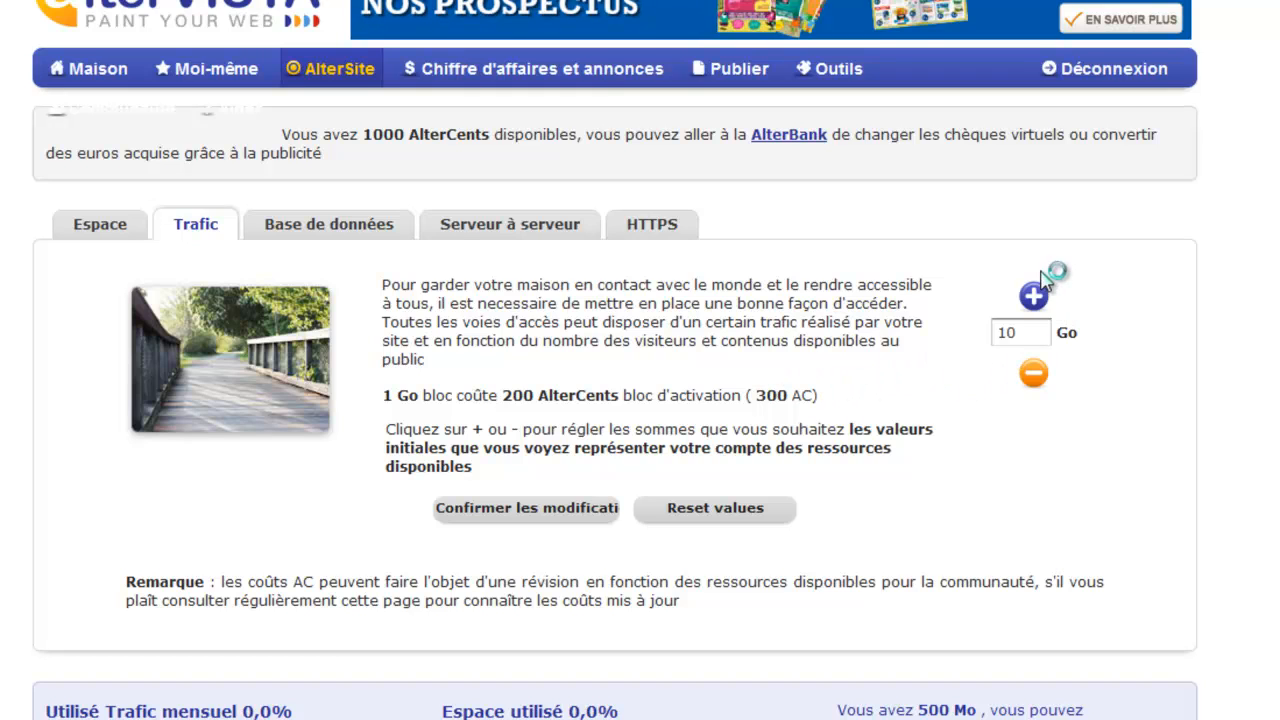
click(312, 231)
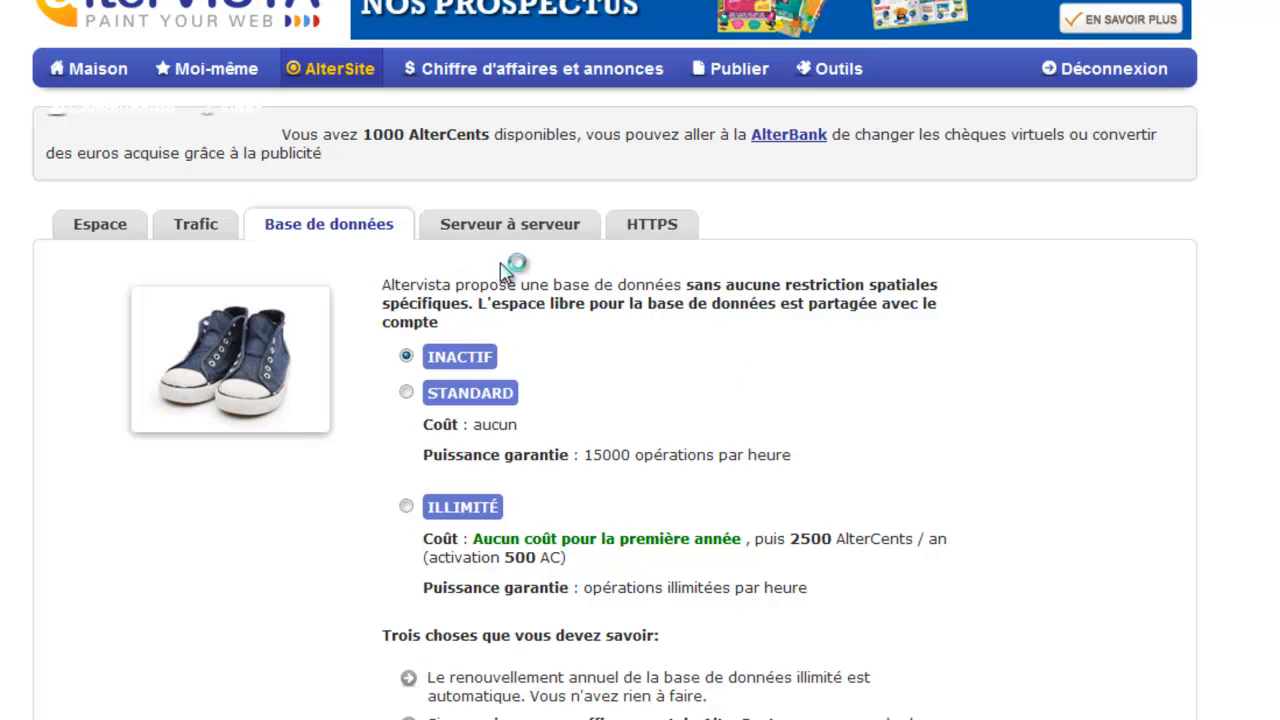
click(491, 232)
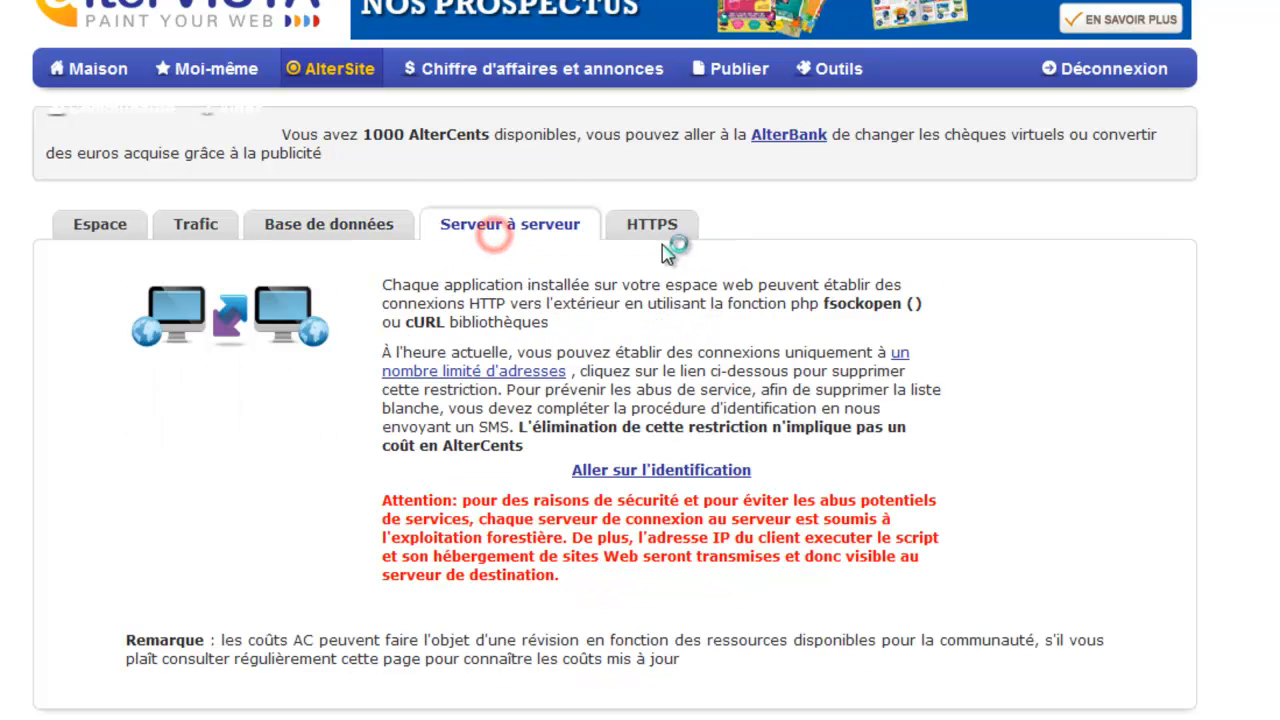
click(678, 240)
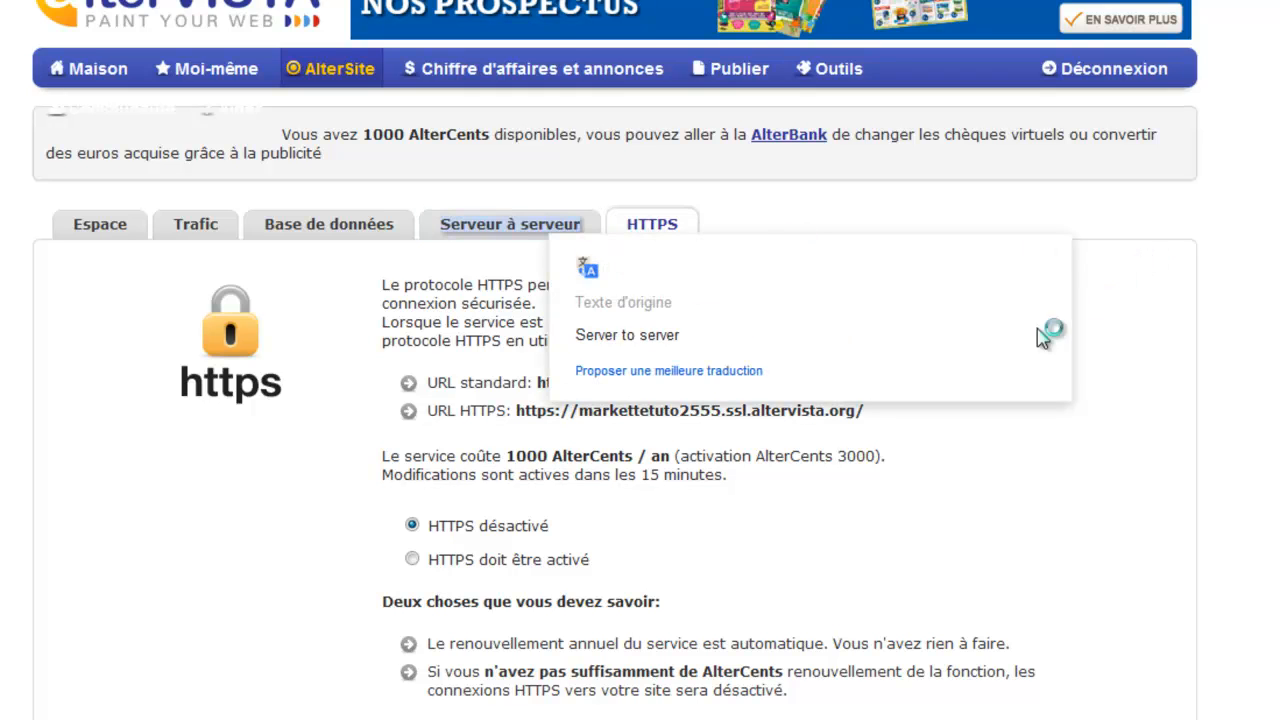
click(670, 414)
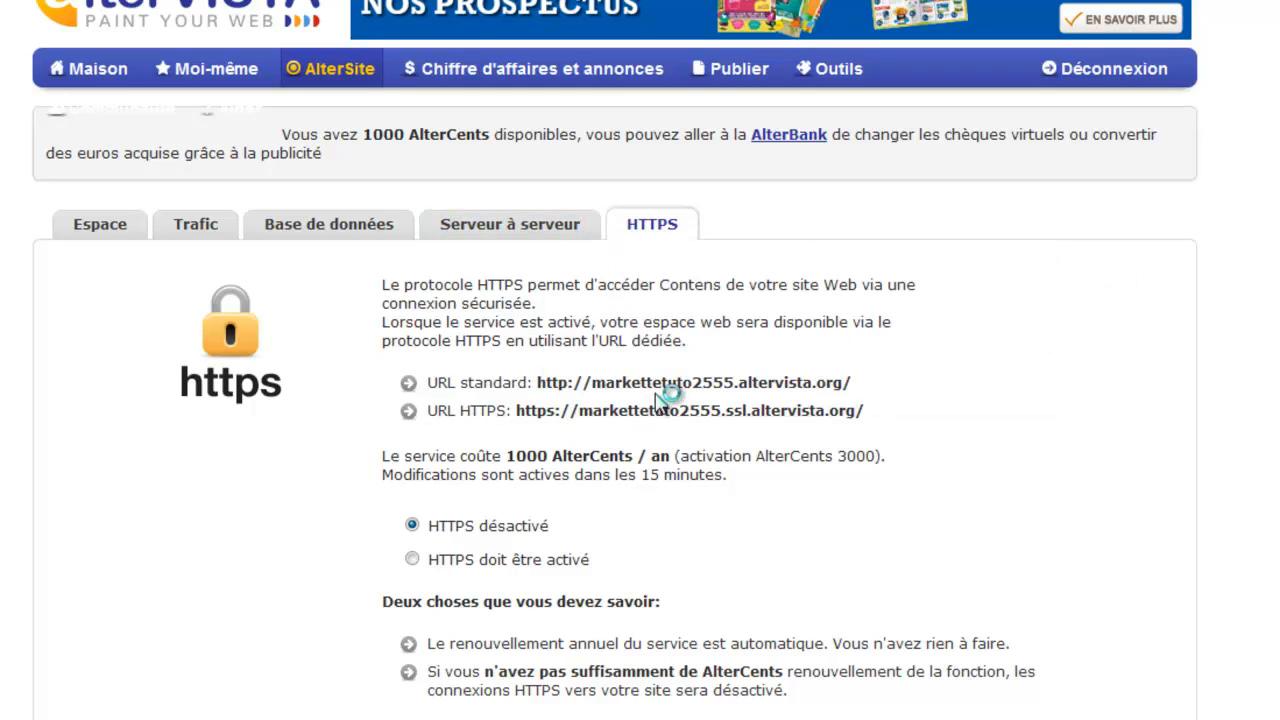
click(532, 226)
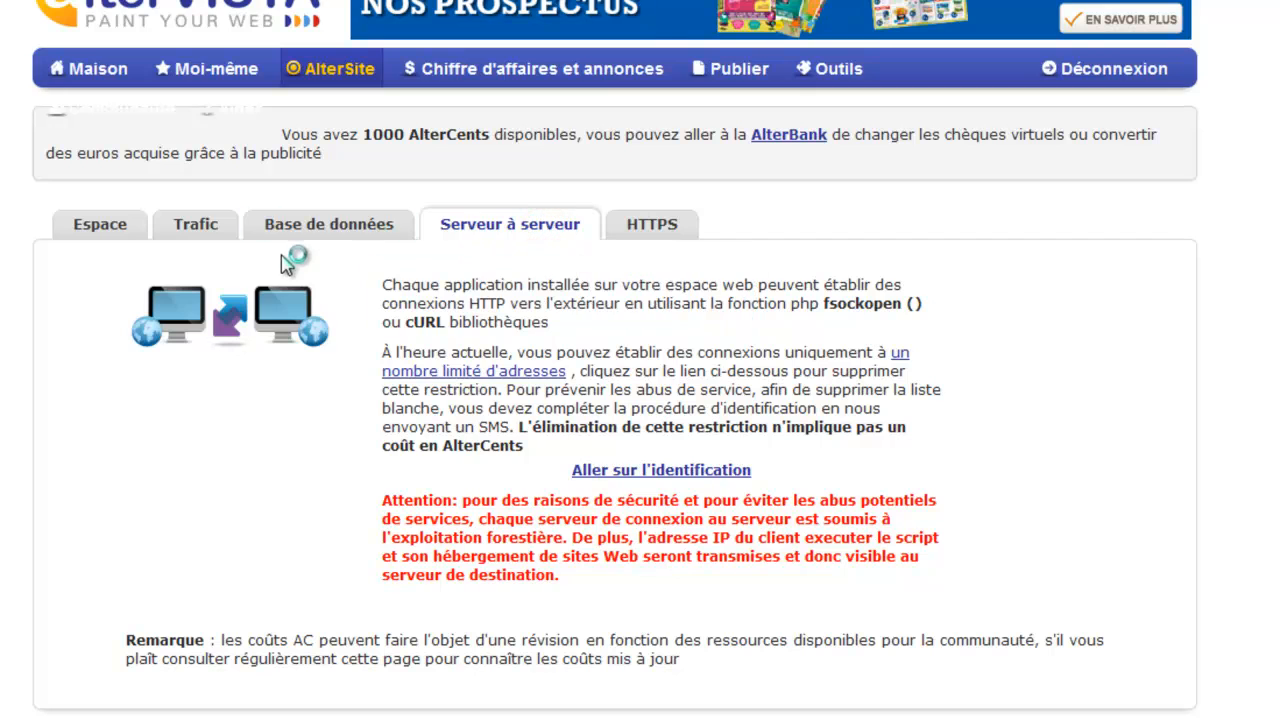
click(198, 234)
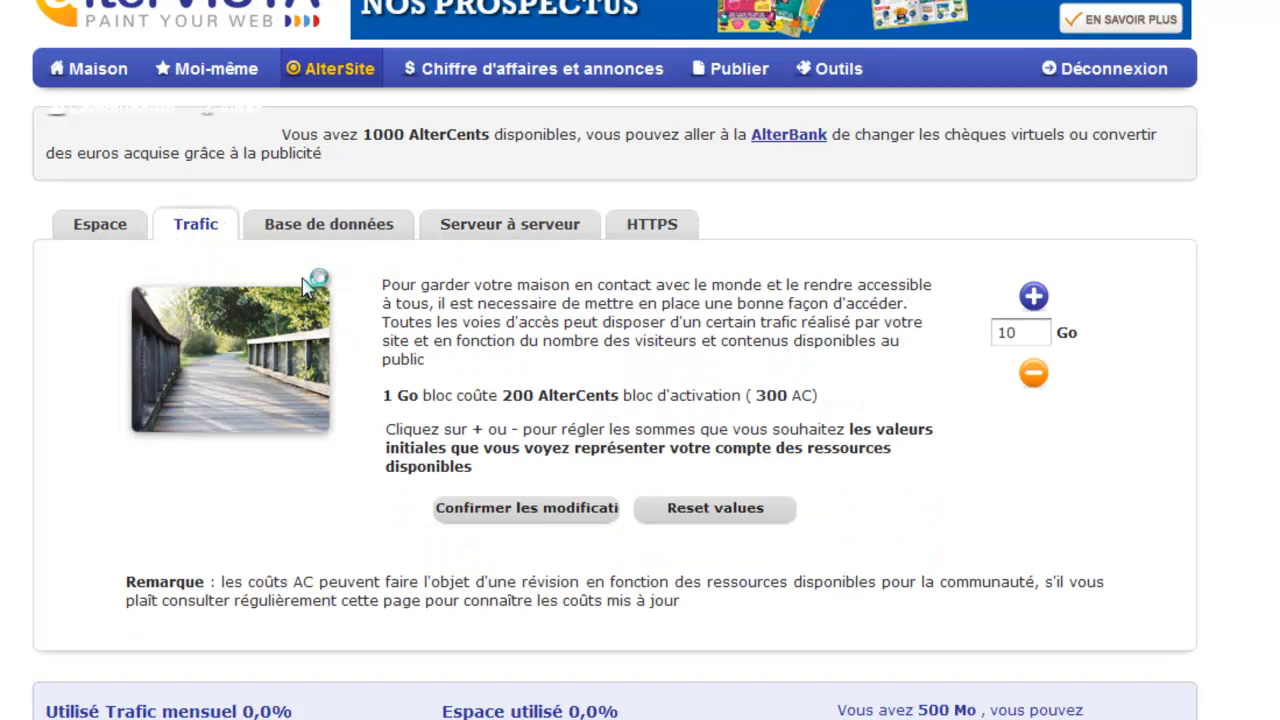
click(307, 227)
click(95, 228)
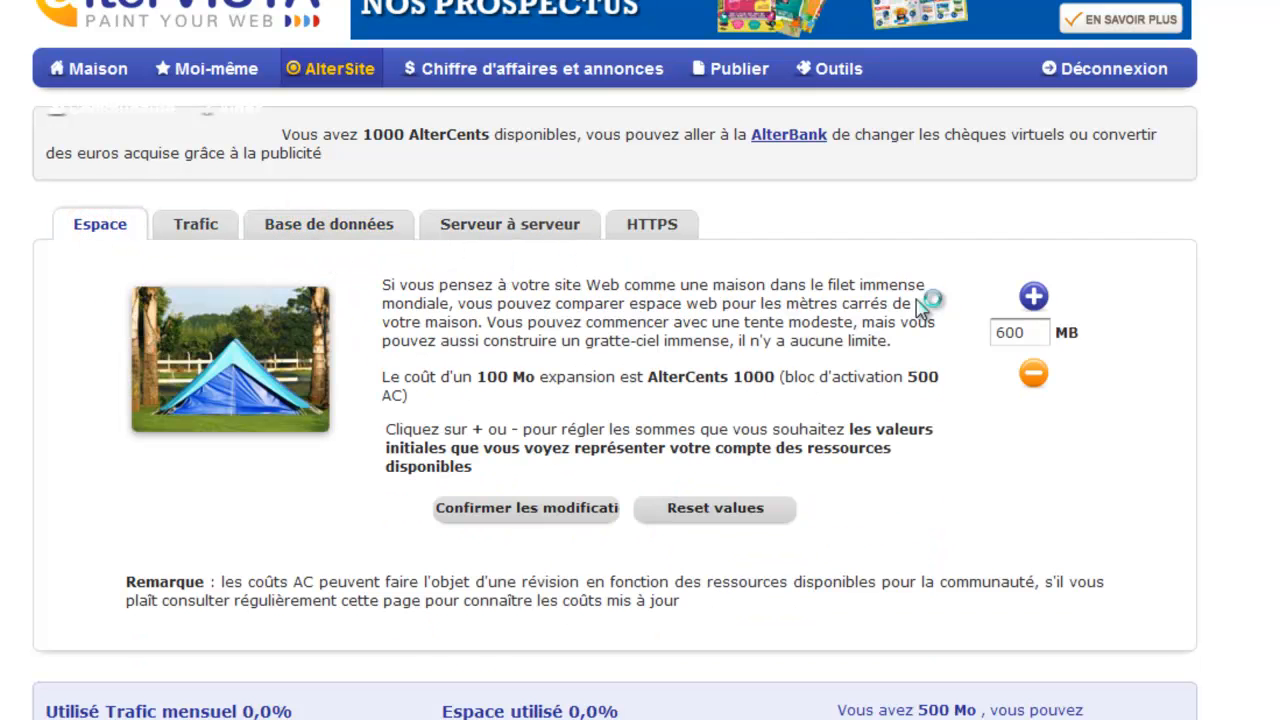
Review the FTP access data in the site's welcome e-mail.
scroll(382, 428, down, 1)
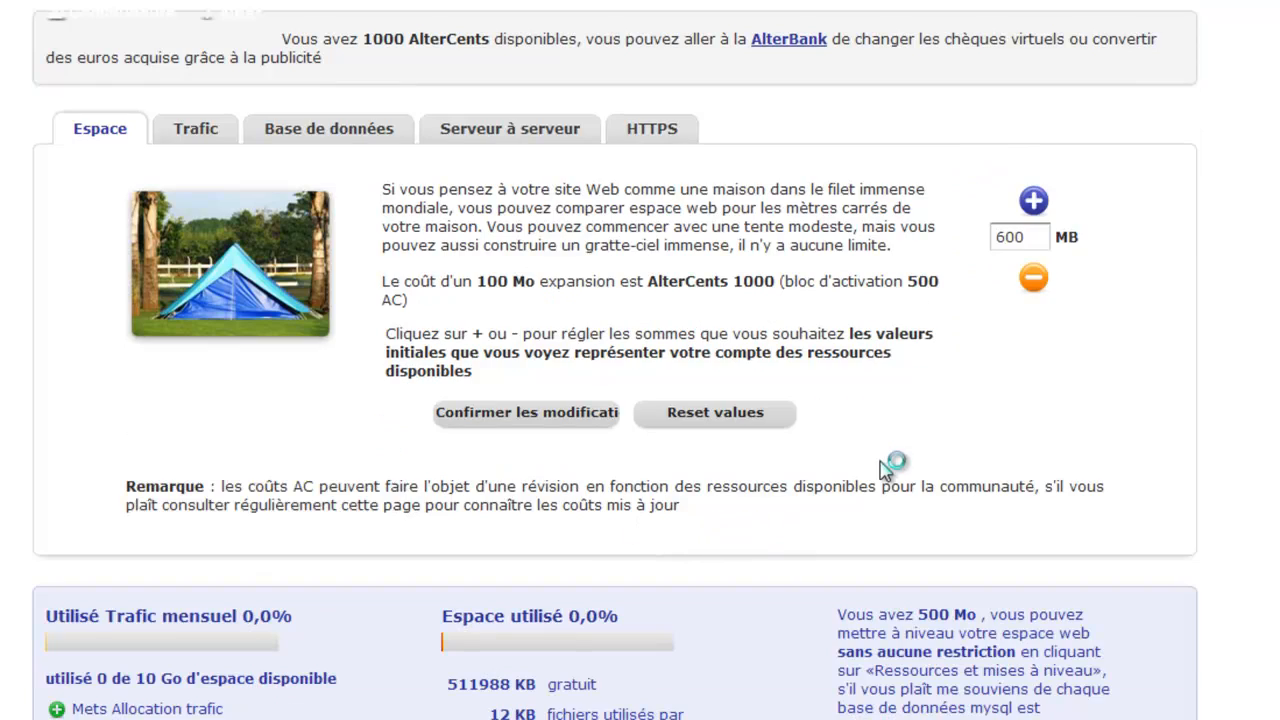
triple_click(962, 680)
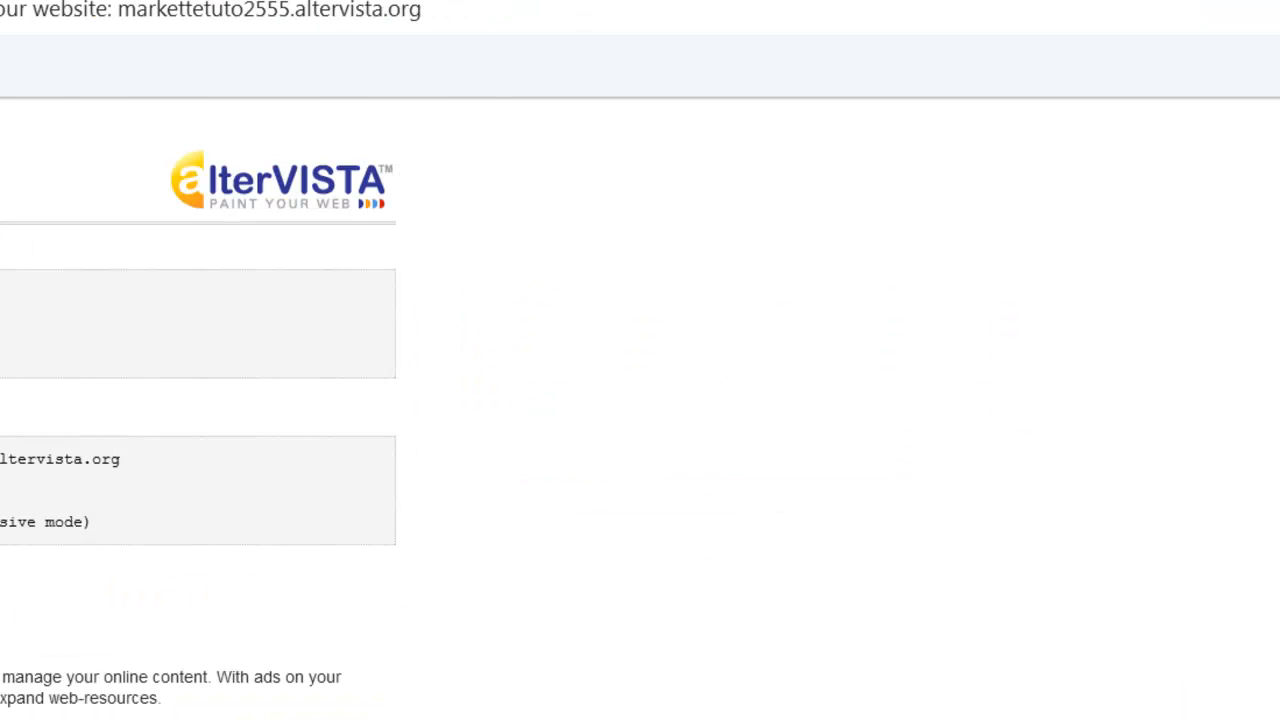
click(71, 86)
drag(97, 537, 3, 508)
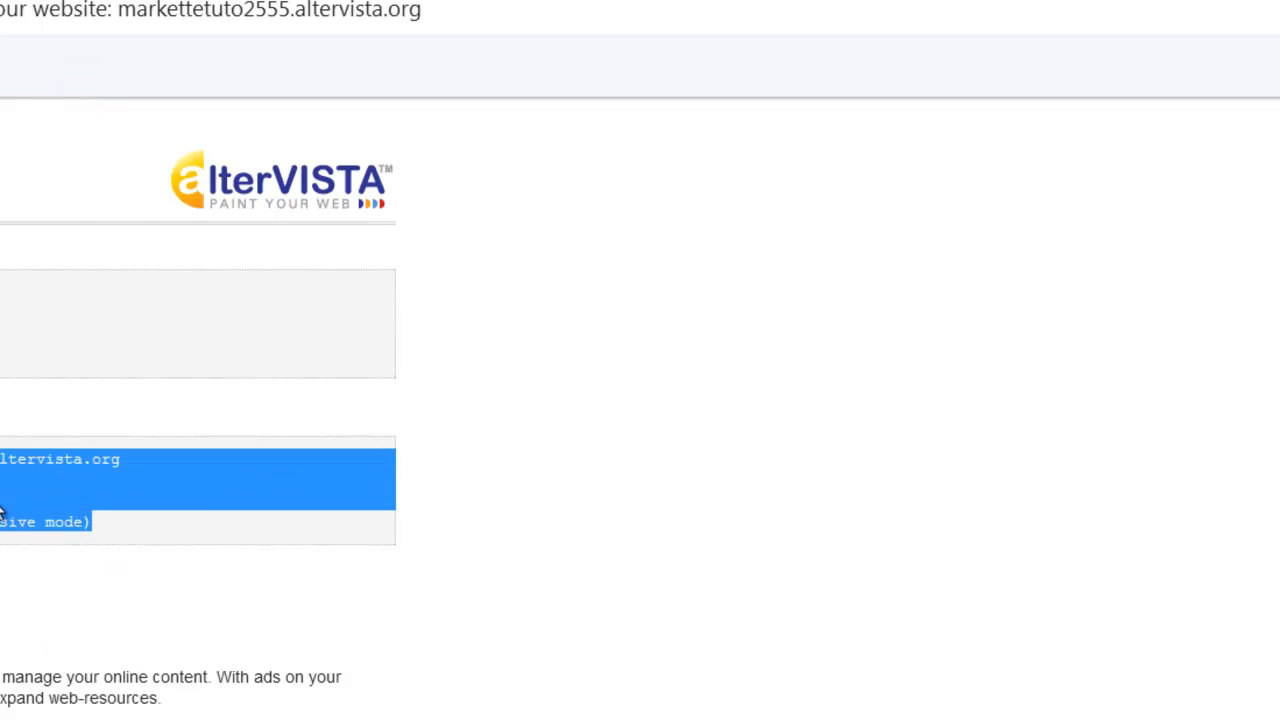
click(20, 514)
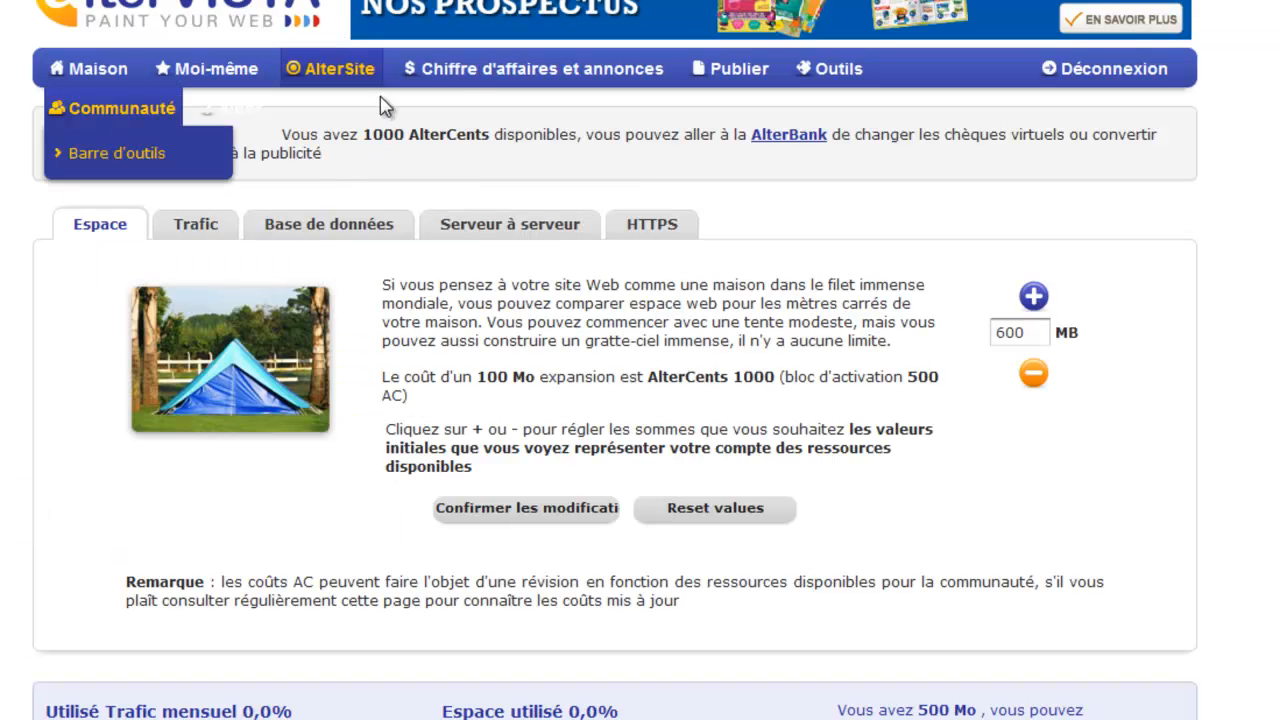
mouse_move(300, 64)
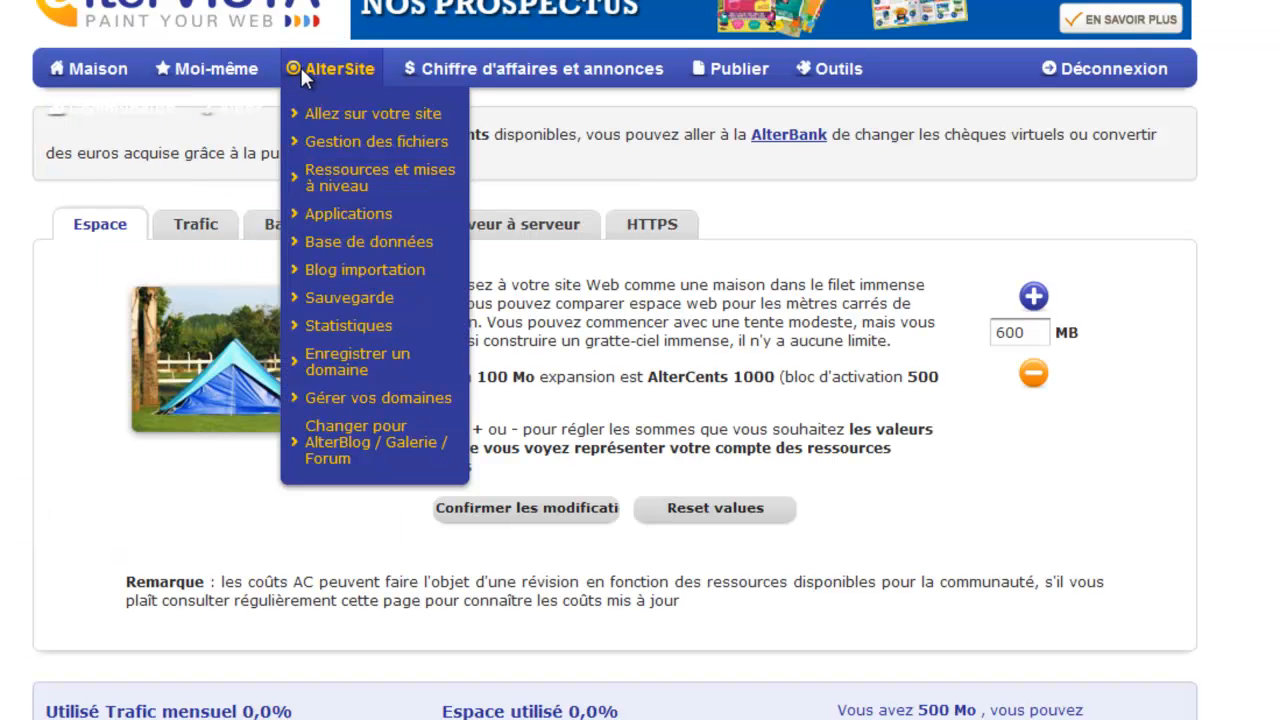
click(335, 125)
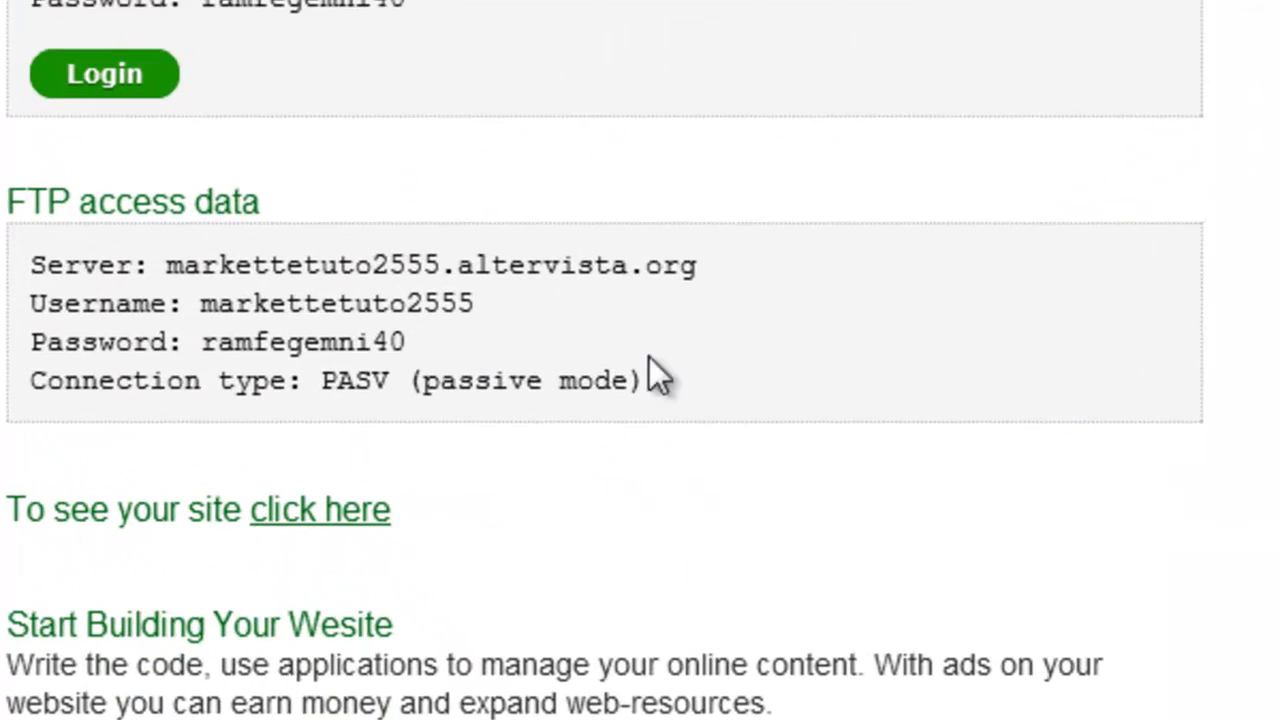
Open FileZilla and copy the FTP server address and username from the e-mail into its Host and Identifiant fields.
key(super)
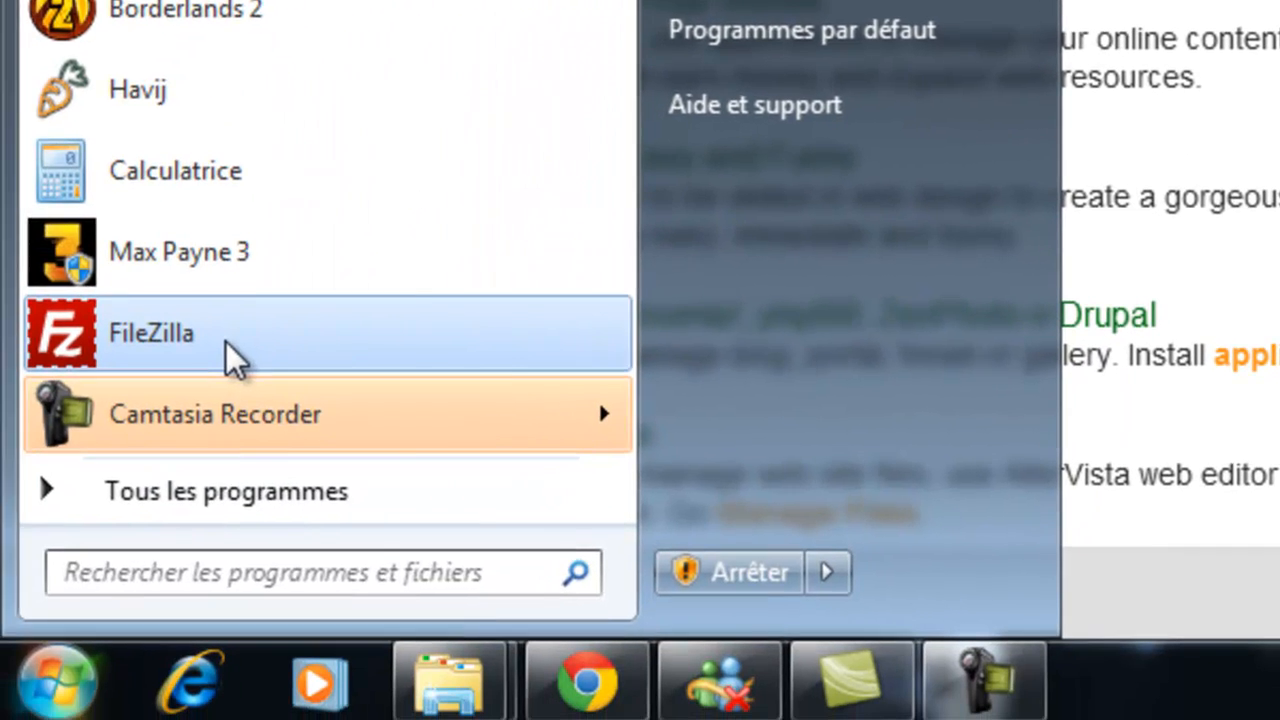
click(228, 355)
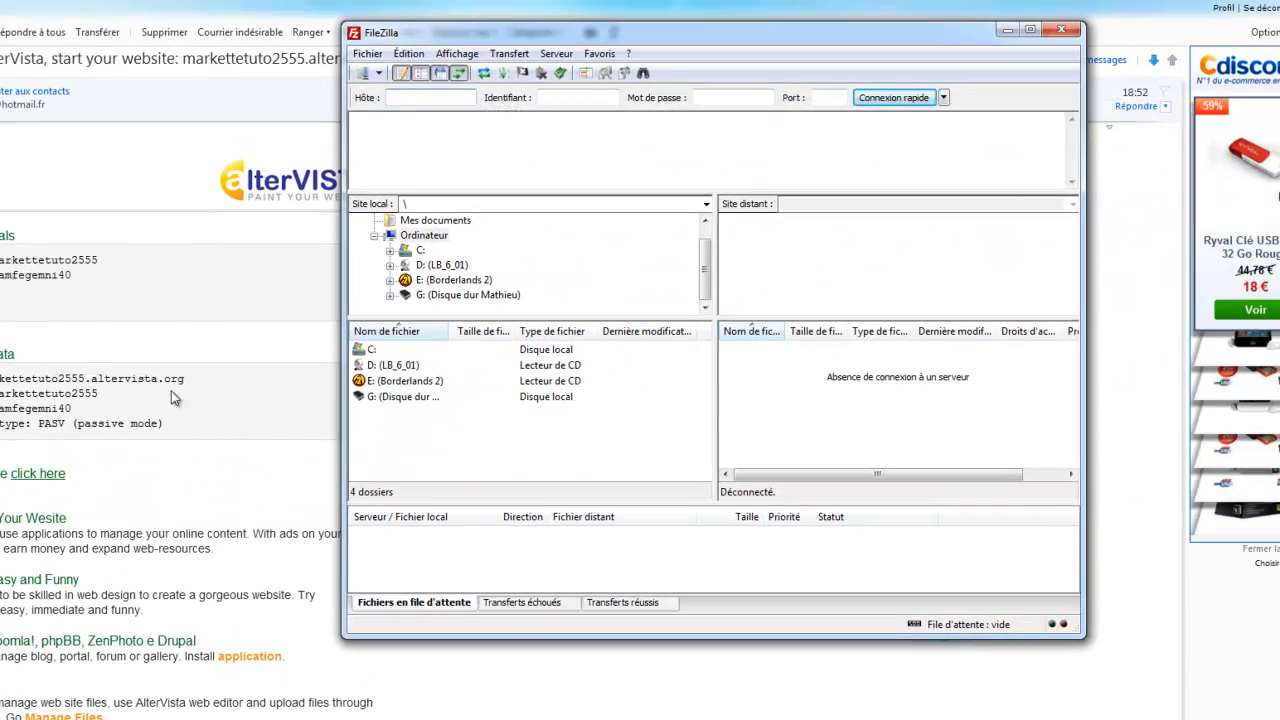
click(183, 380)
double_click(183, 380)
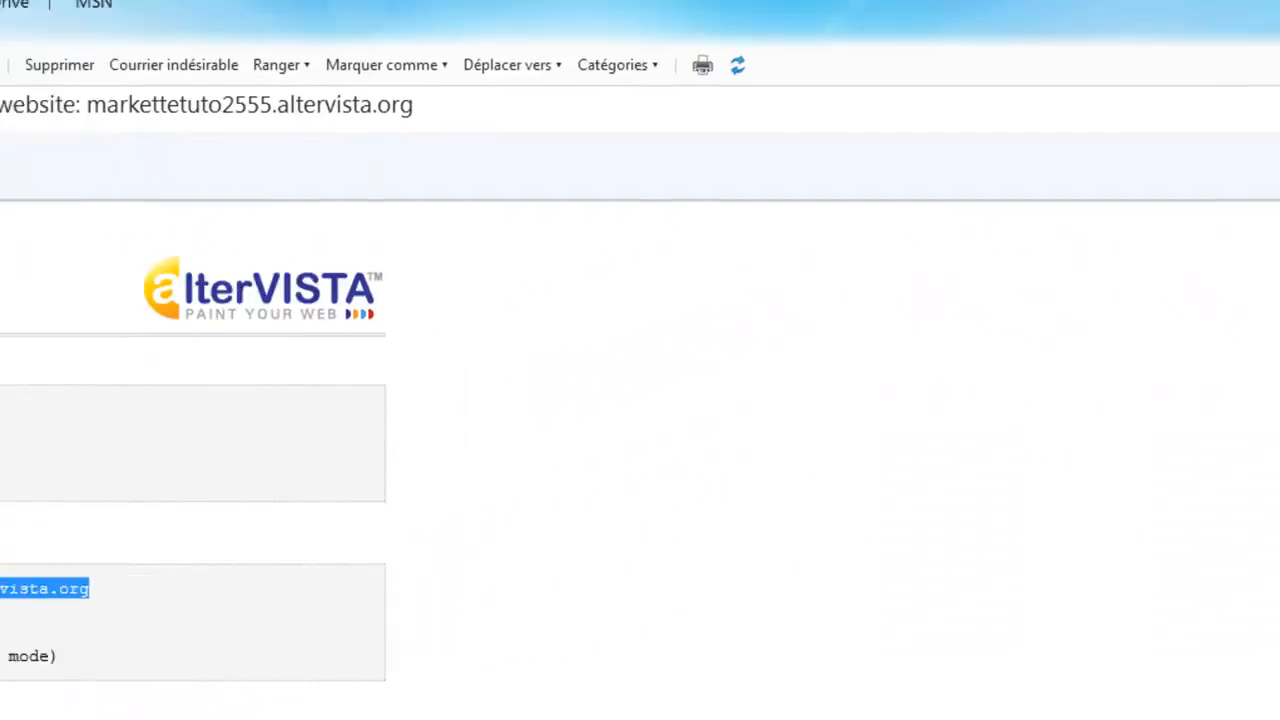
key(alt+Tab)
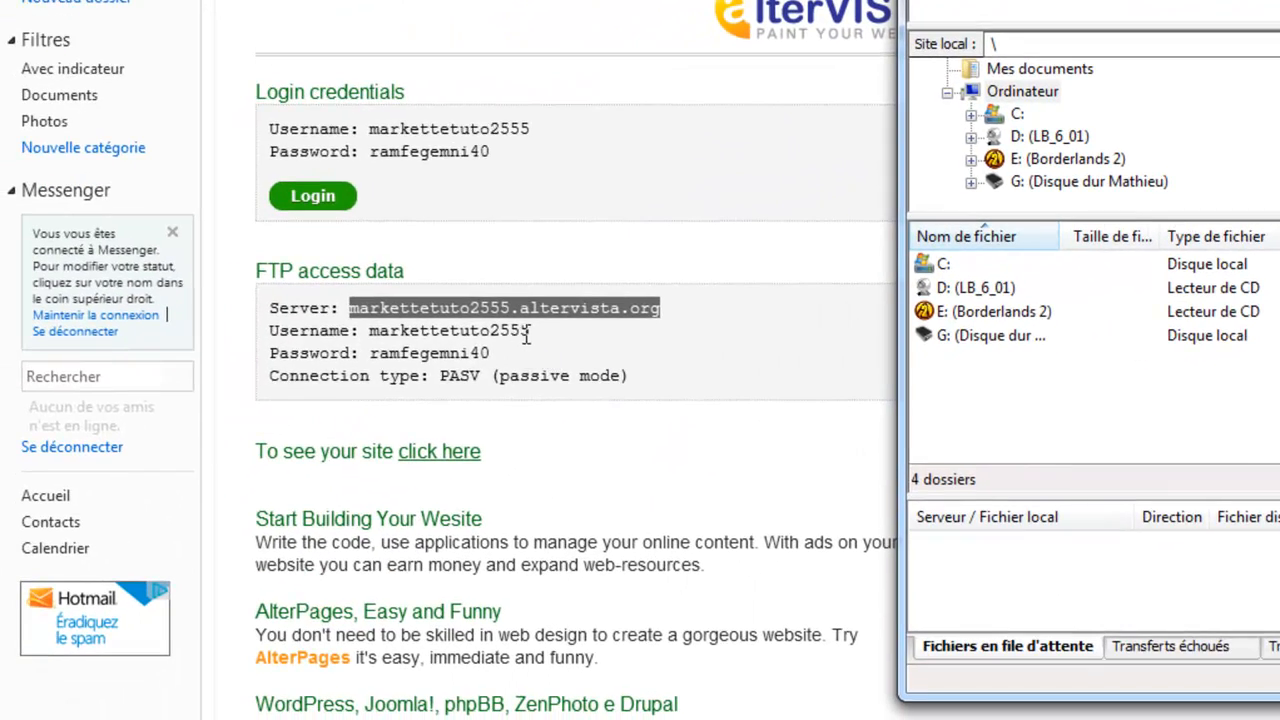
drag(528, 333, 350, 333)
key(ctrl+c)
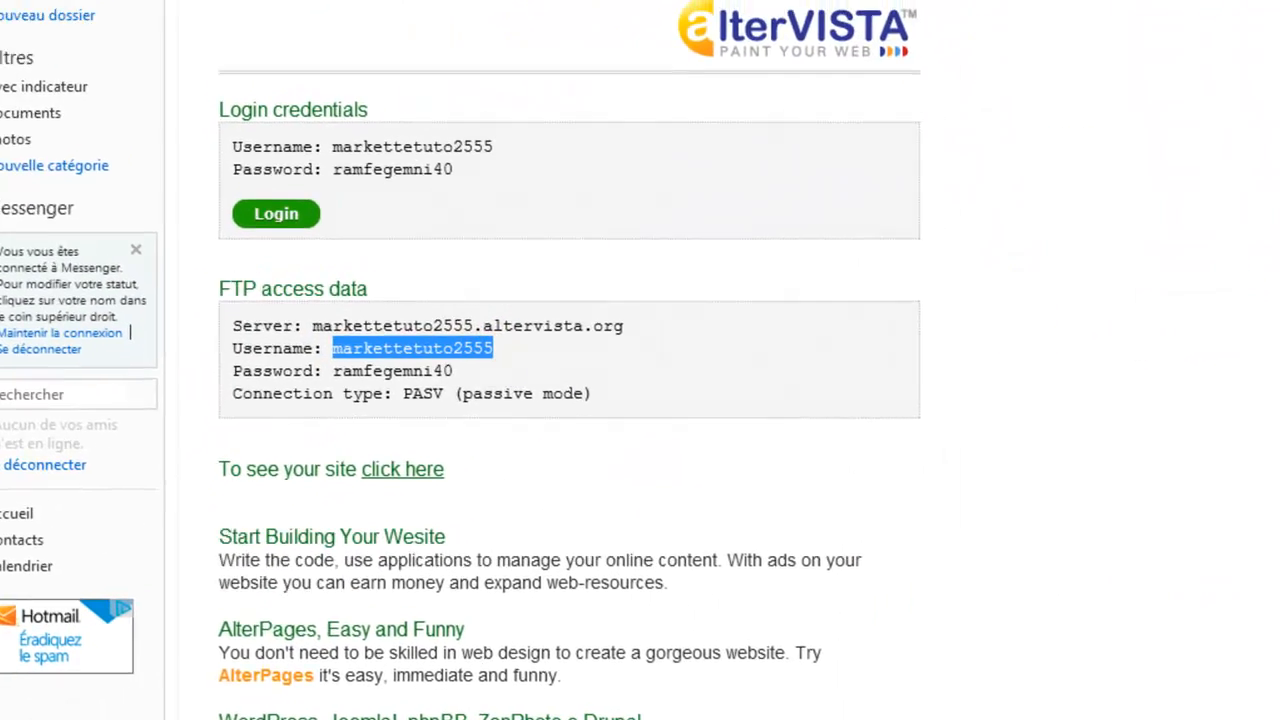
key(alt+Tab)
click(548, 200)
key(ctrl+v)
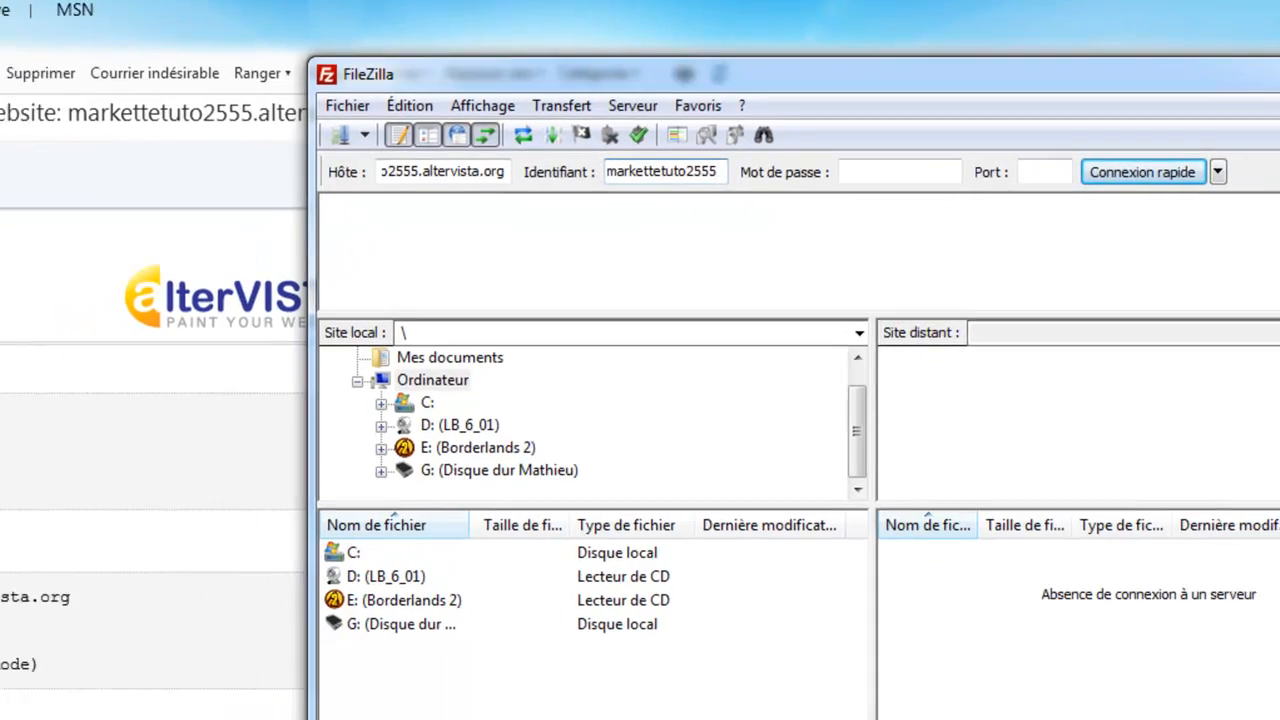
Copy the FTP password from the e-mail into the password field and connect with Quickconnect.
drag(386, 426, 357, 386)
key(ctrl+c)
key(alt+Tab)
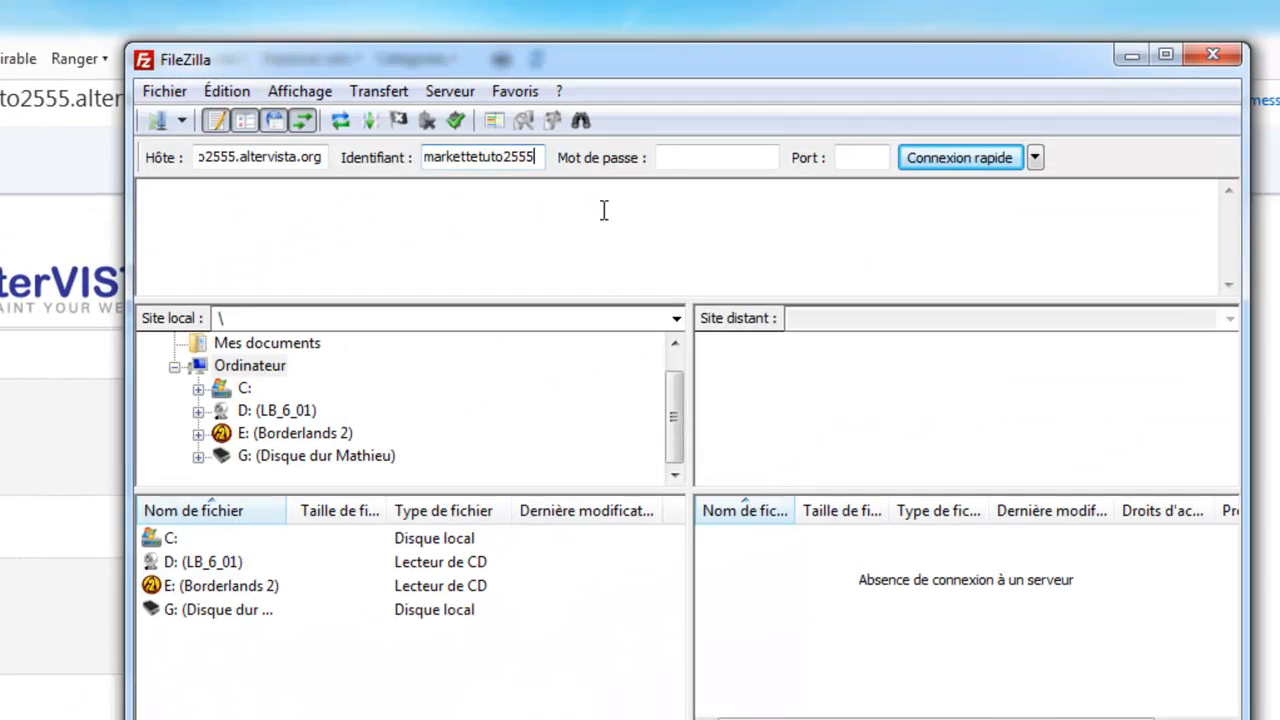
click(665, 160)
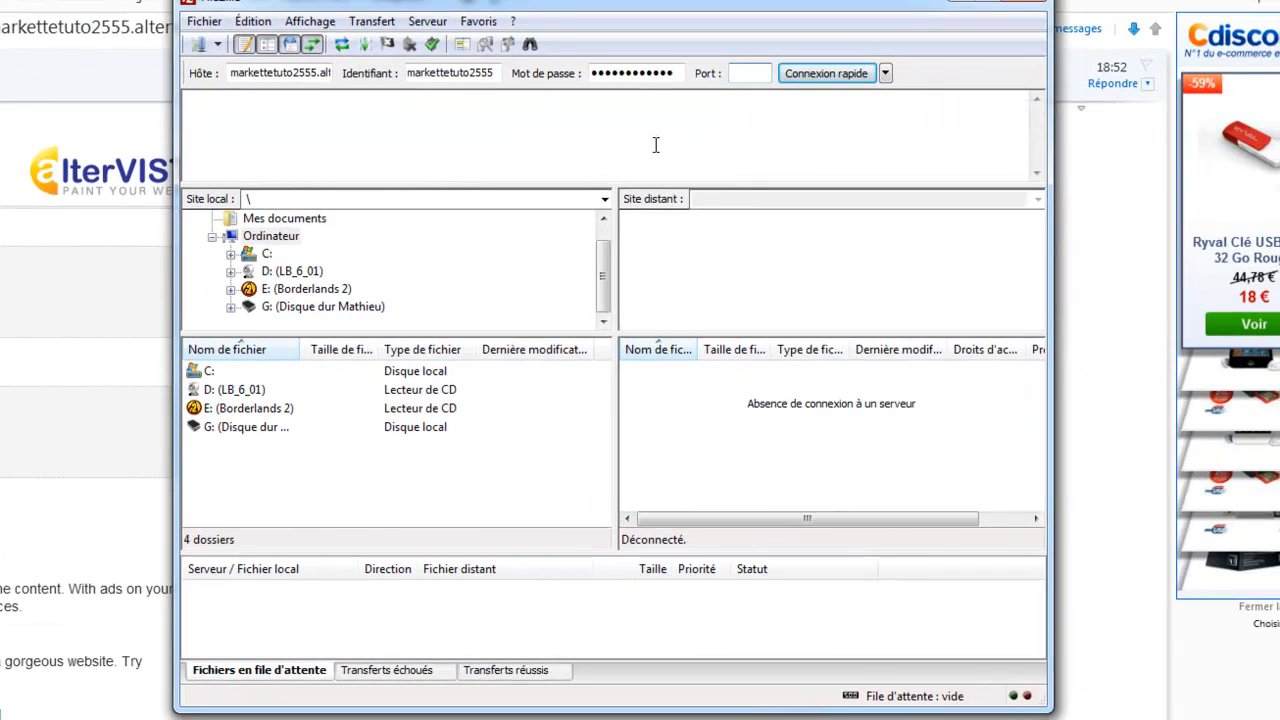
click(816, 88)
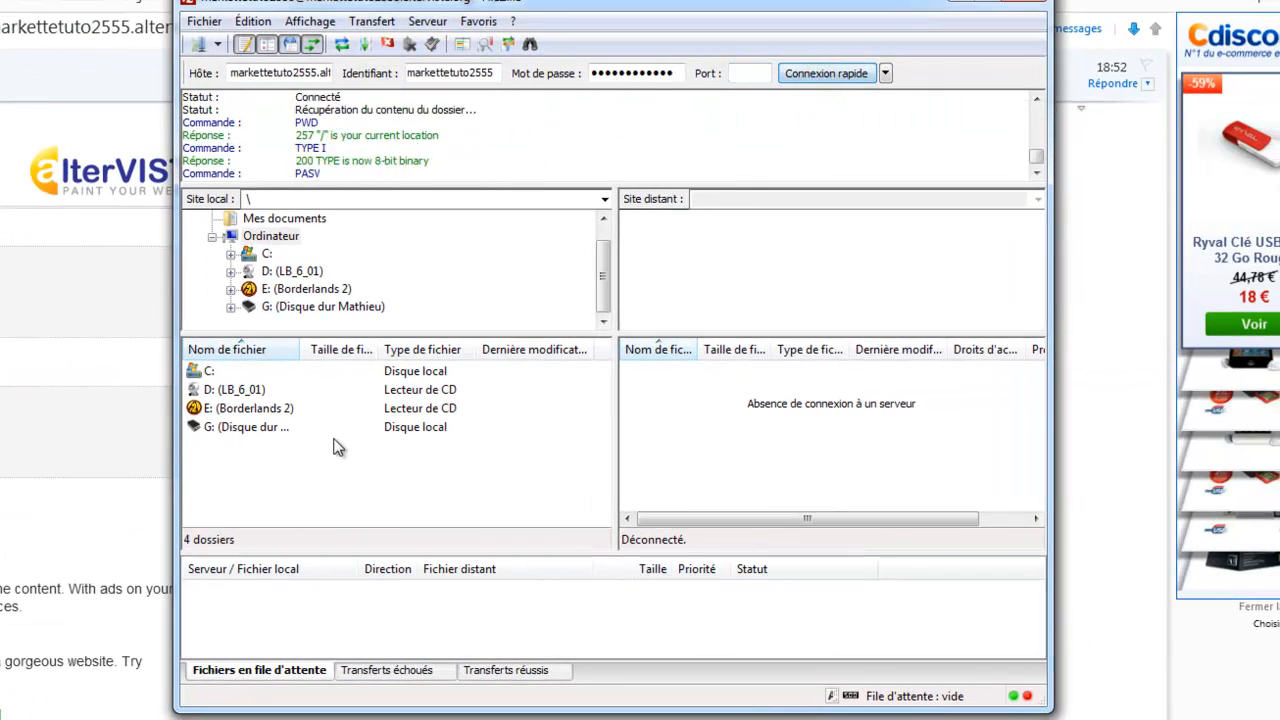
Delete index.html from the remote site's root folder and reload the site in the browser.
double_click(268, 73)
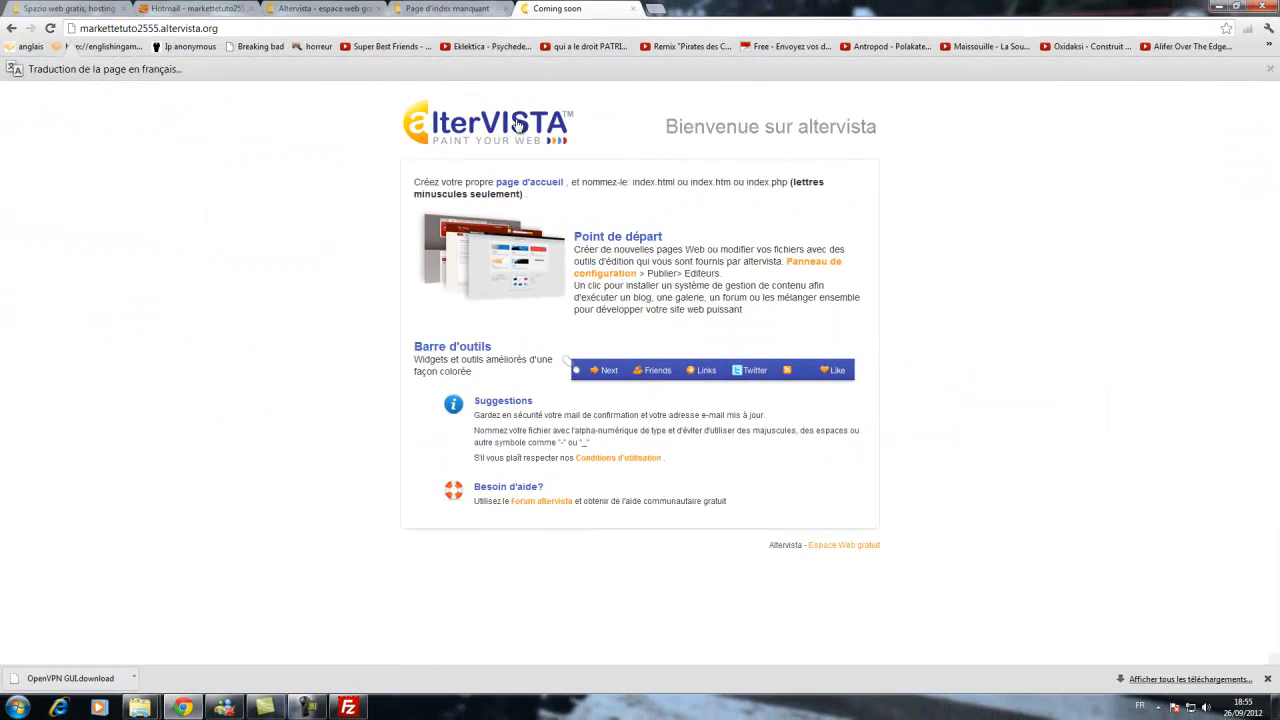
click(348, 707)
click(790, 375)
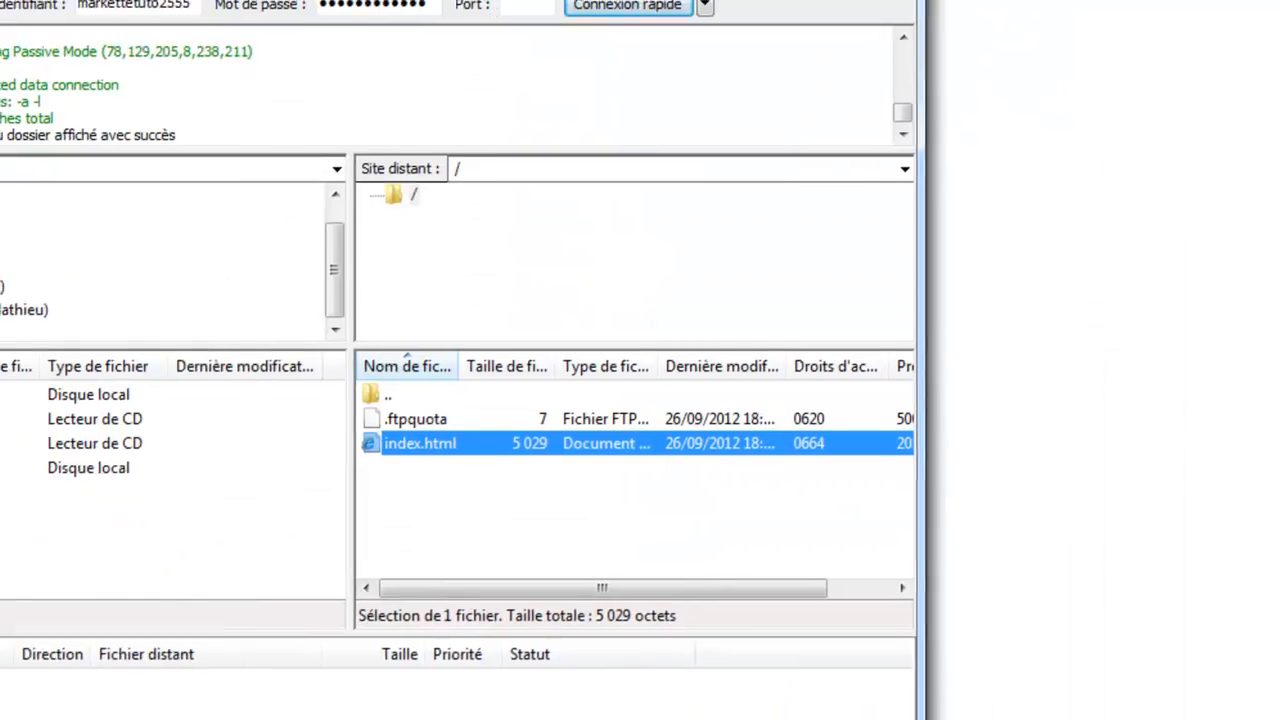
key(Delete)
click(551, 389)
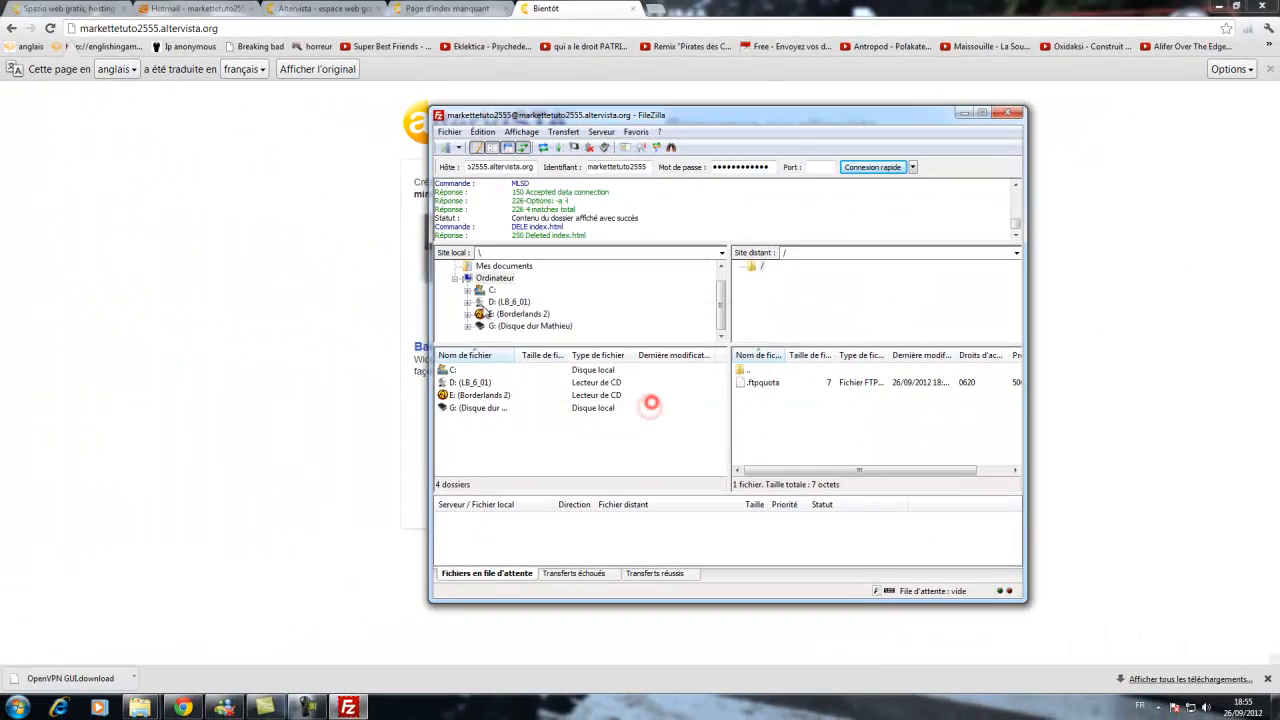
click(50, 28)
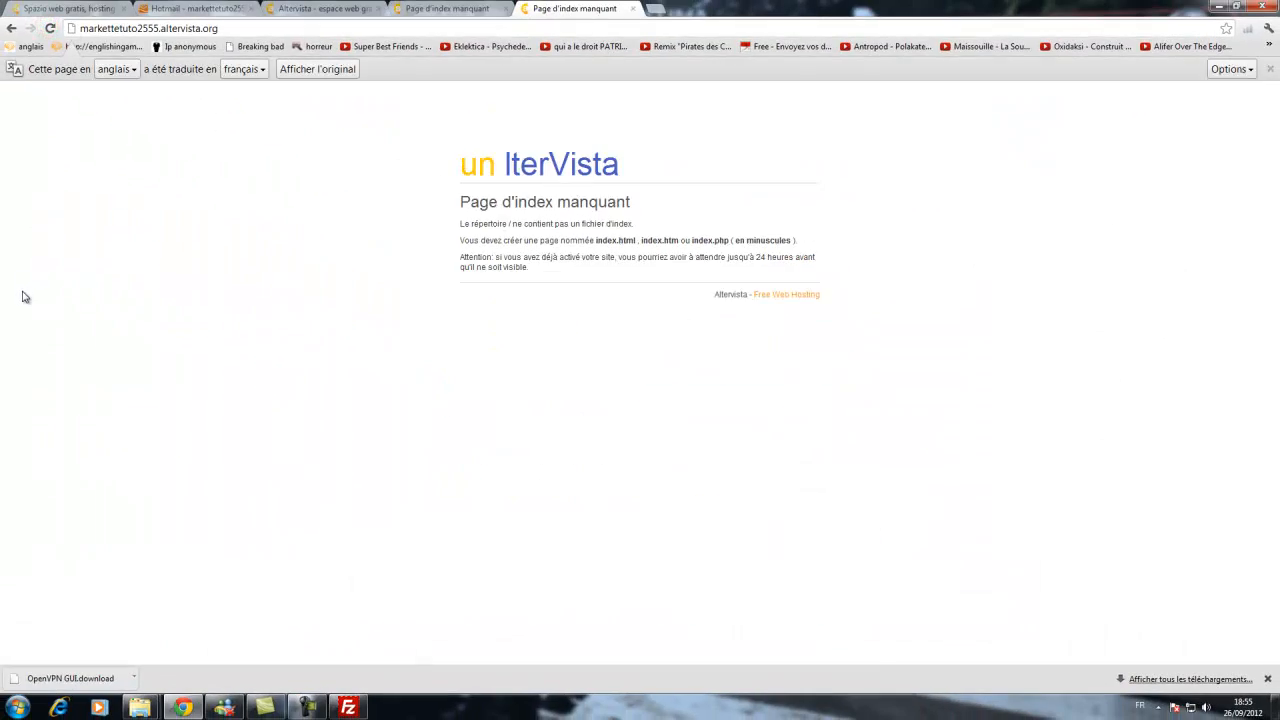
click(348, 707)
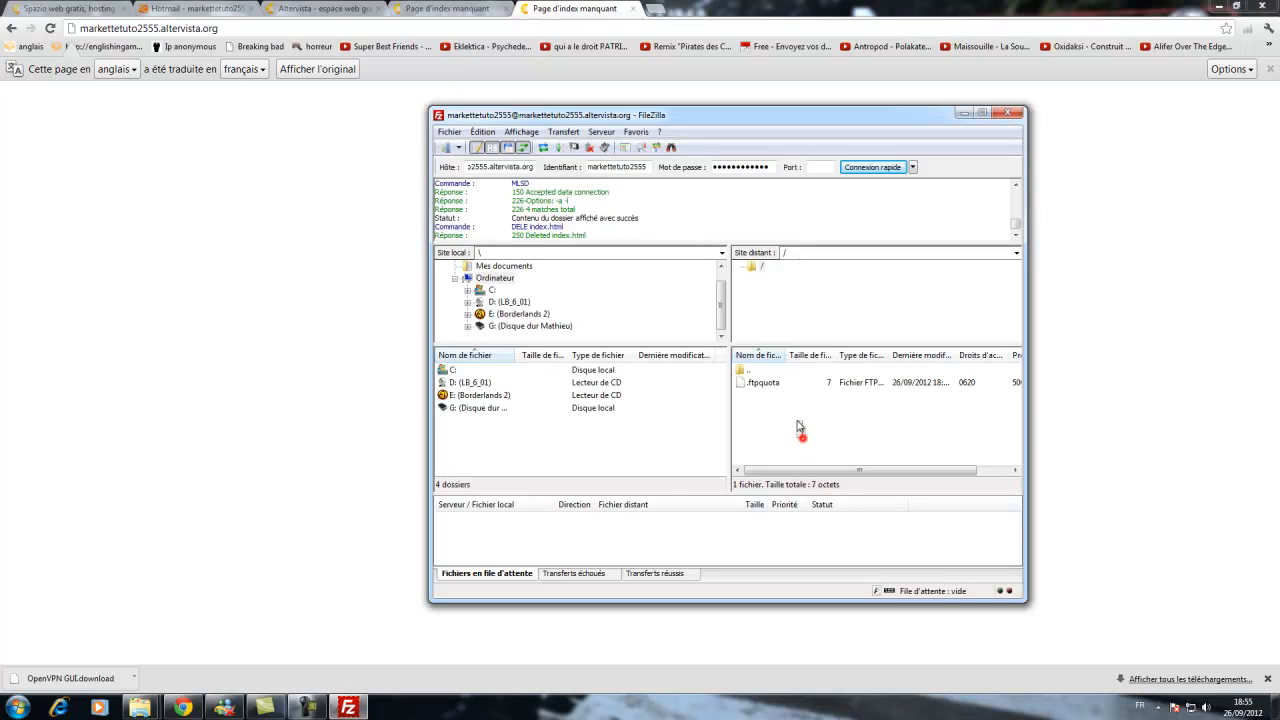
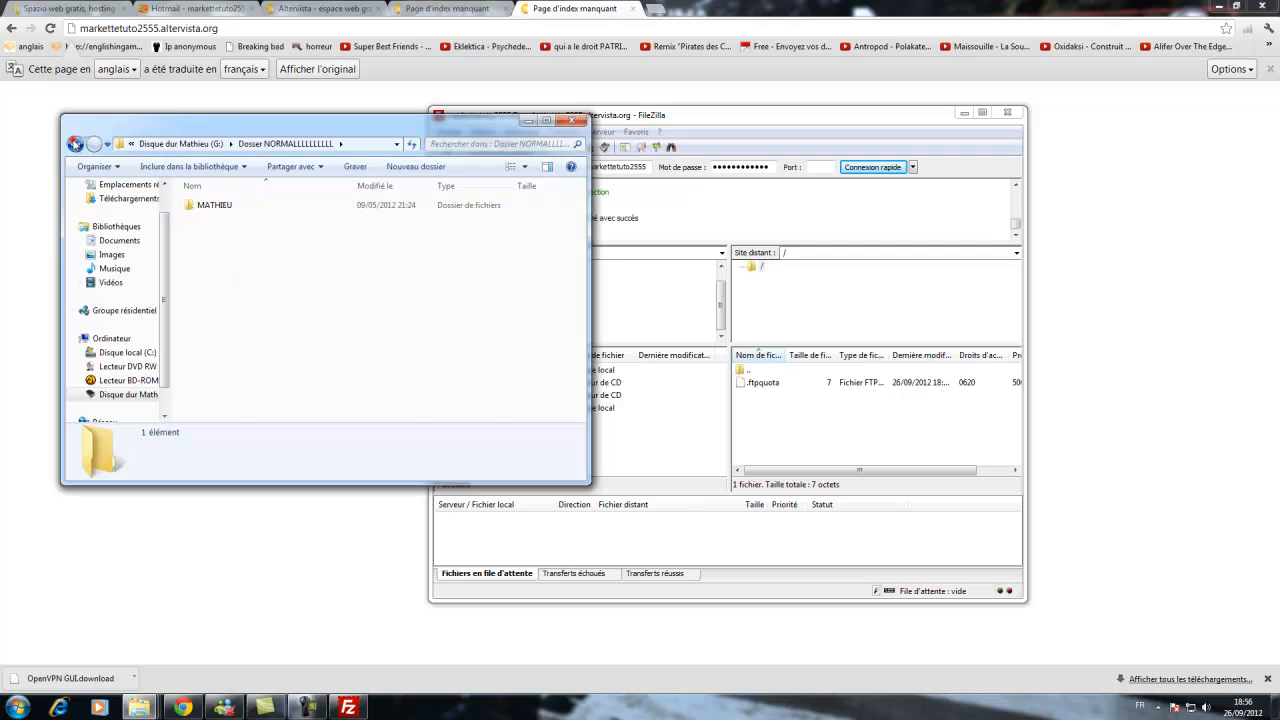
Upload the file 03 L'hymne Des Buveurs.mp3 from the local DOSSIEERRRR NORMAL folder to the site's root folder.
click(75, 143)
double_click(220, 290)
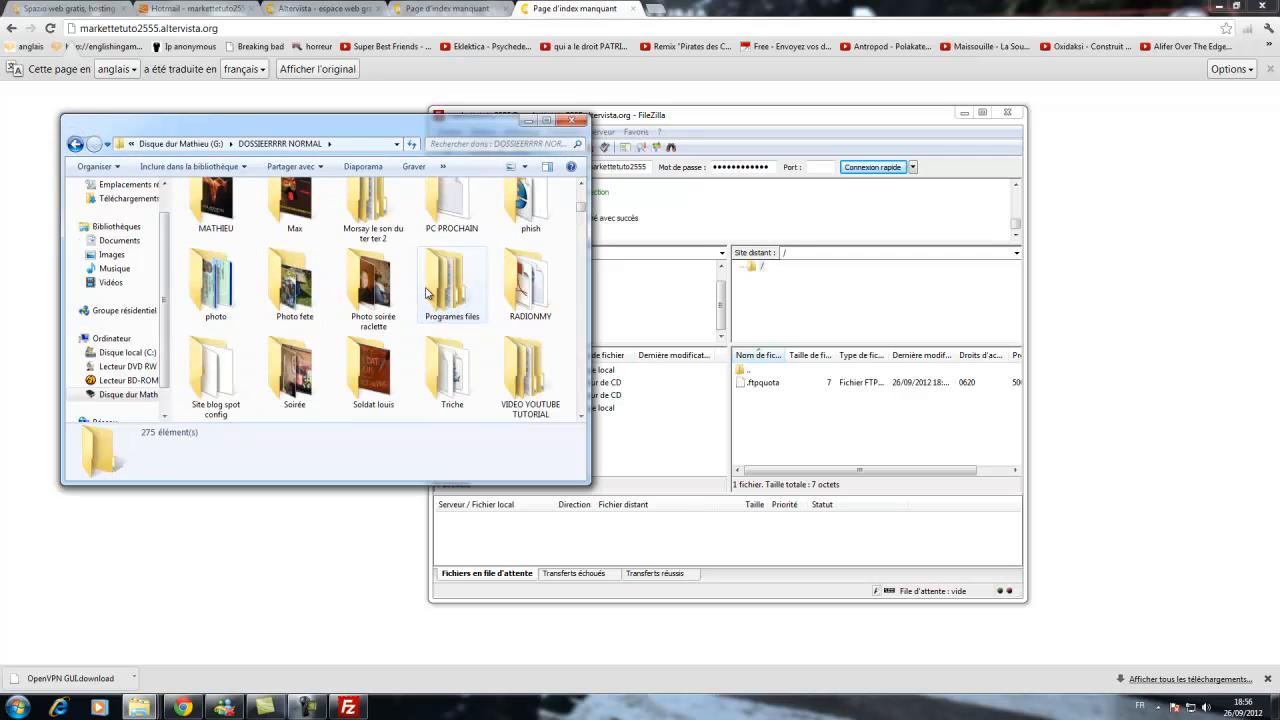
click(304, 278)
key(m)
scroll(325, 273, up, 10)
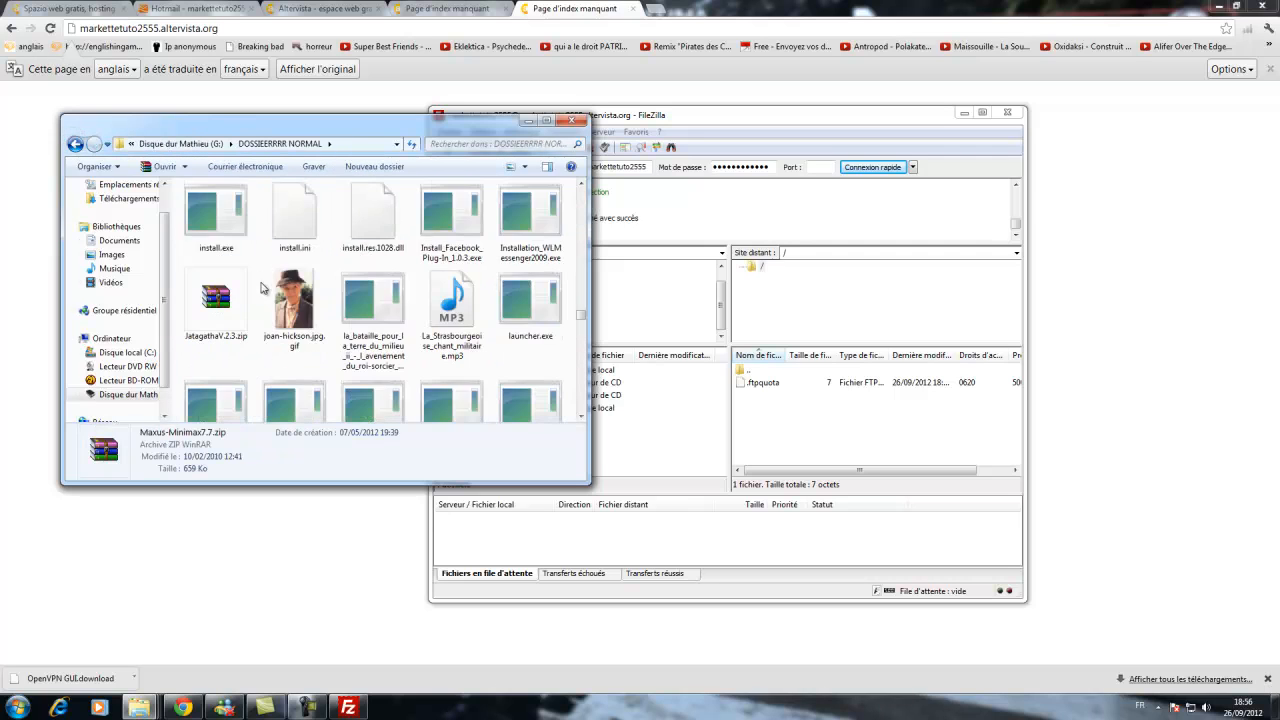
scroll(325, 311, up, 5)
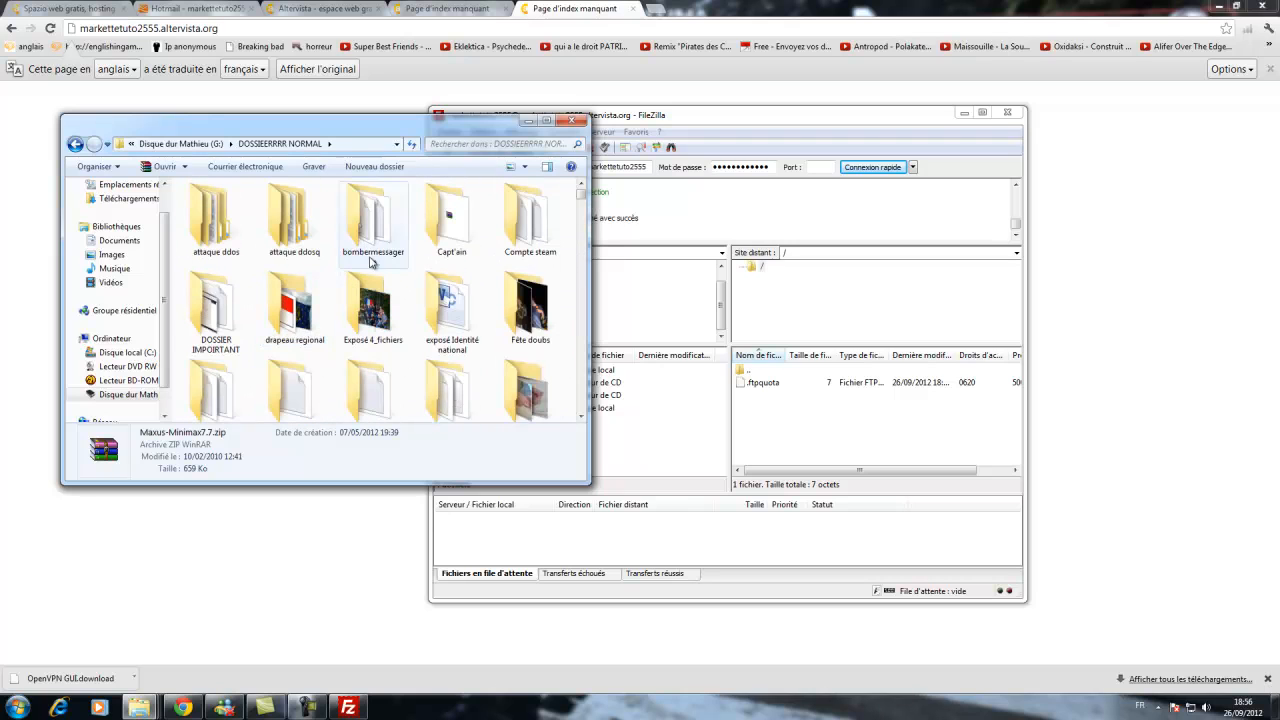
click(368, 240)
click(376, 300)
scroll(378, 305, down, 1)
scroll(380, 308, down, 5)
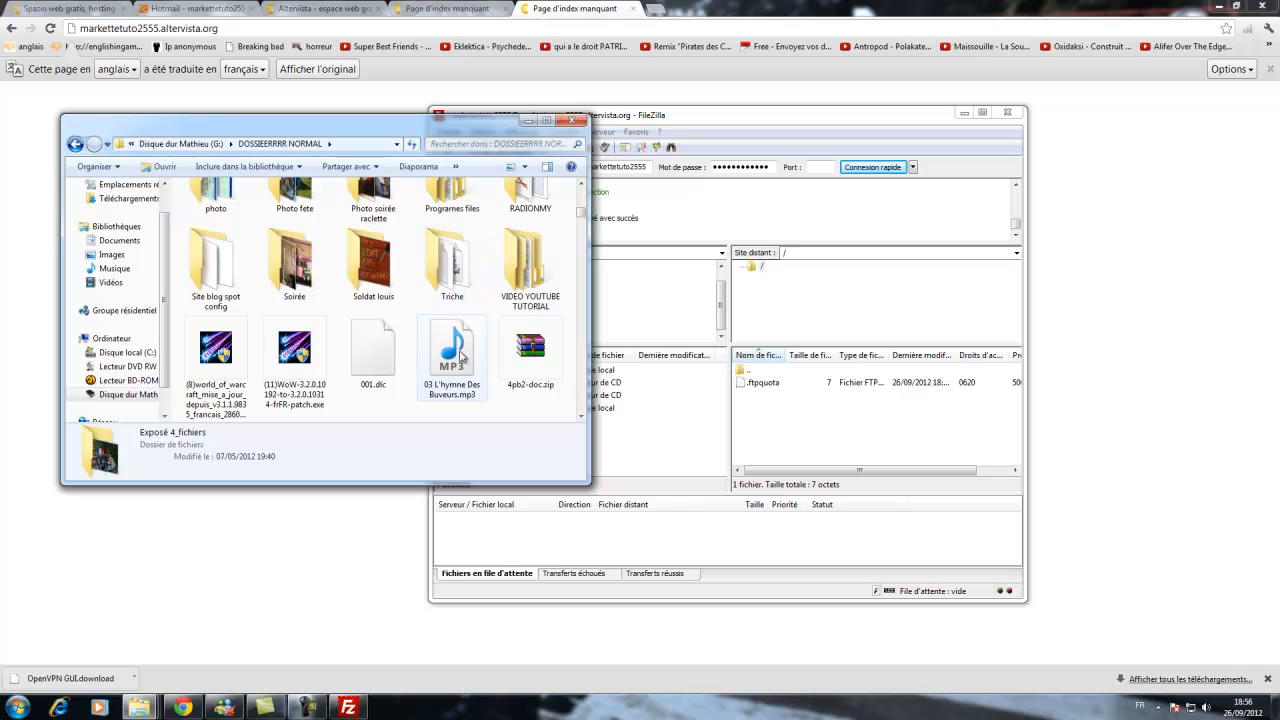
drag(453, 358, 750, 432)
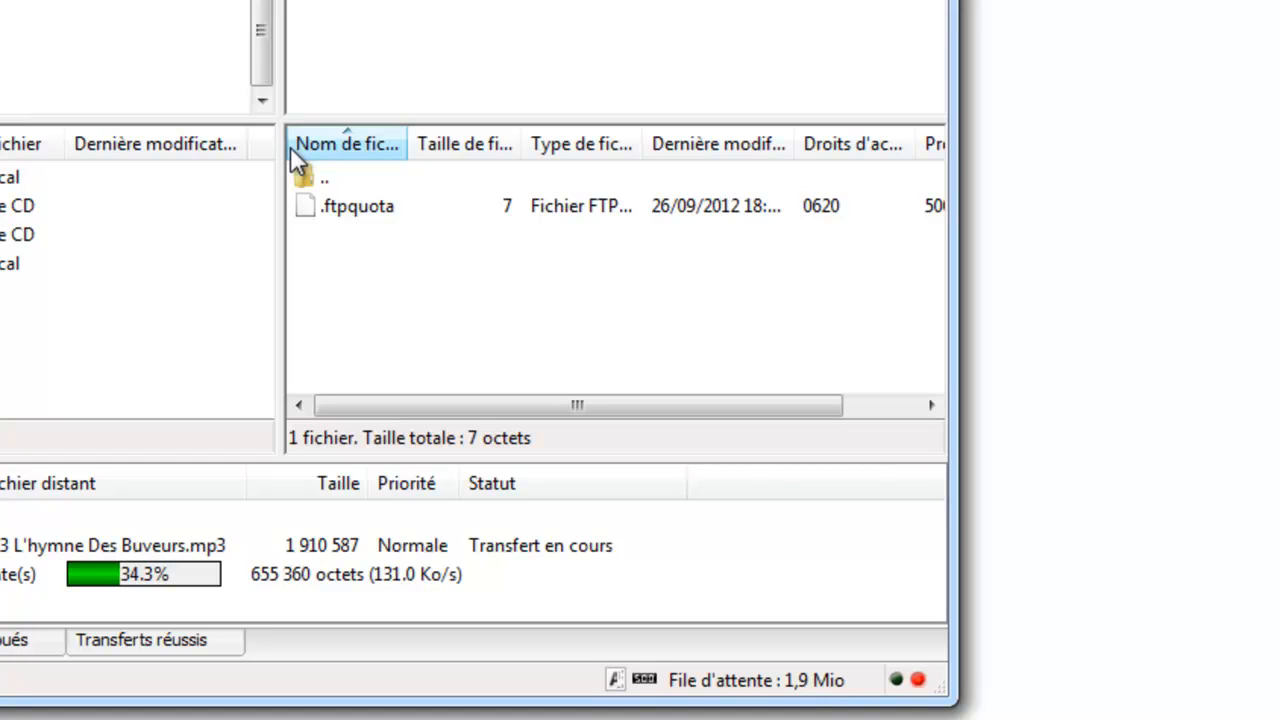
Copy the uploaded MP3's full file name from its rename field on the remote site.
right_click(497, 303)
click(390, 329)
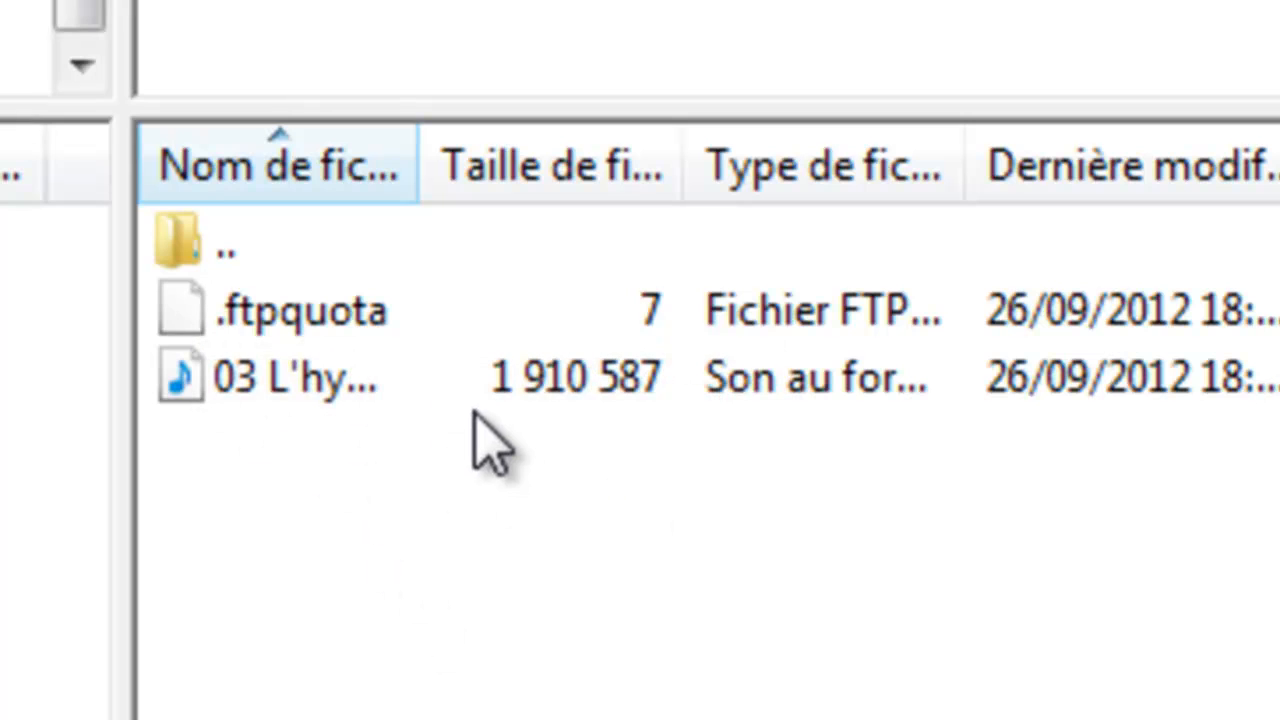
click(449, 392)
right_click(449, 392)
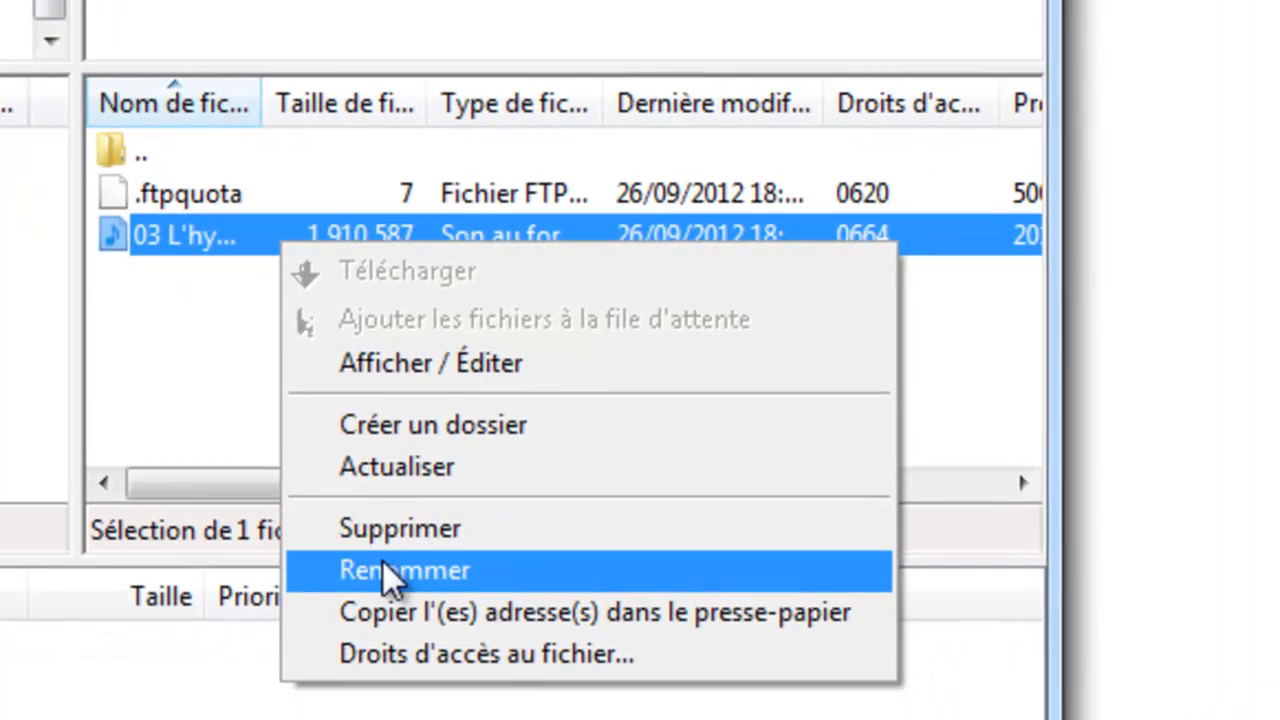
click(586, 569)
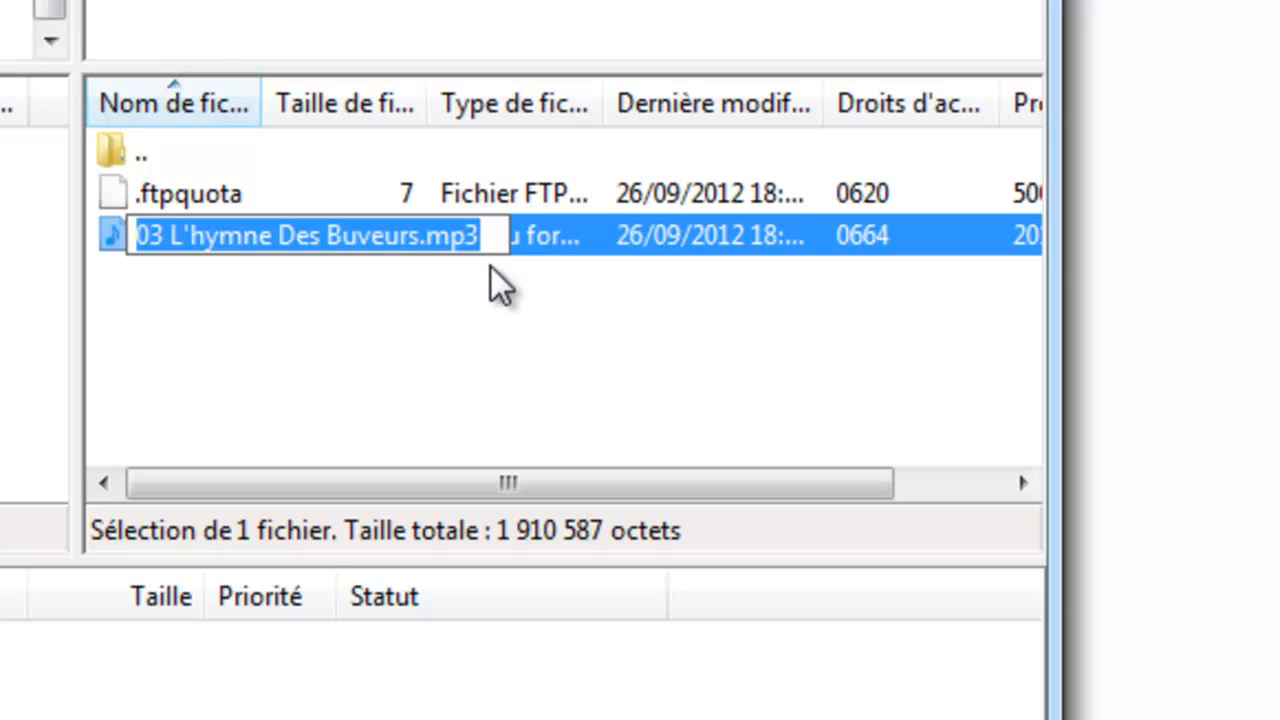
right_click(551, 243)
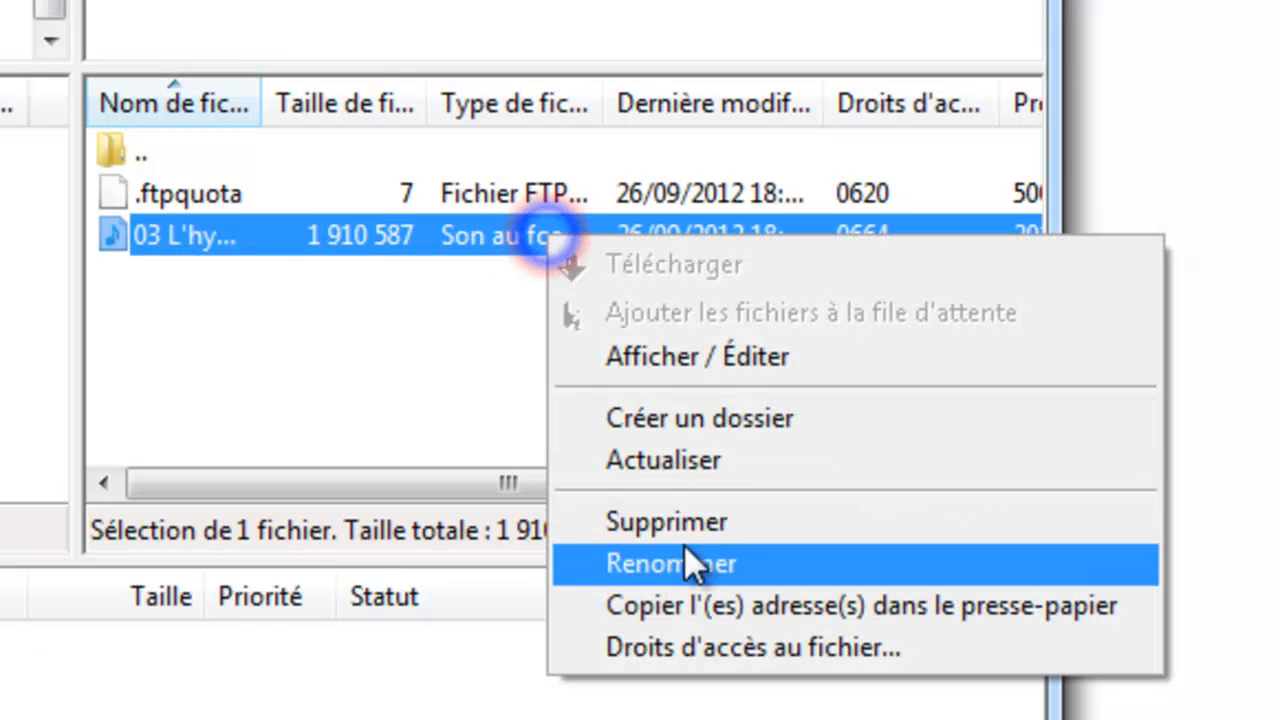
click(684, 548)
key(ctrl+c)
Open the MP3's address on markettetuto2555.altervista.org in the browser and cancel the download that starts.
click(697, 70)
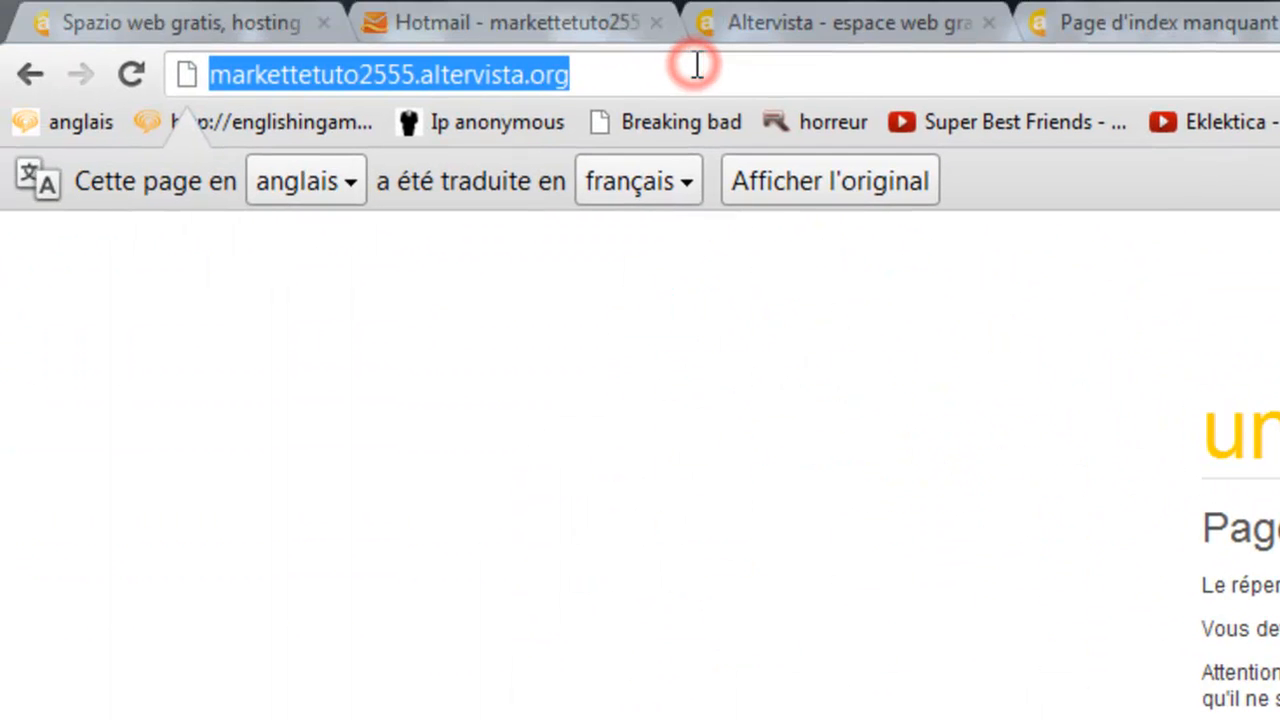
click(697, 66)
text(/)
key(ctrl+v)
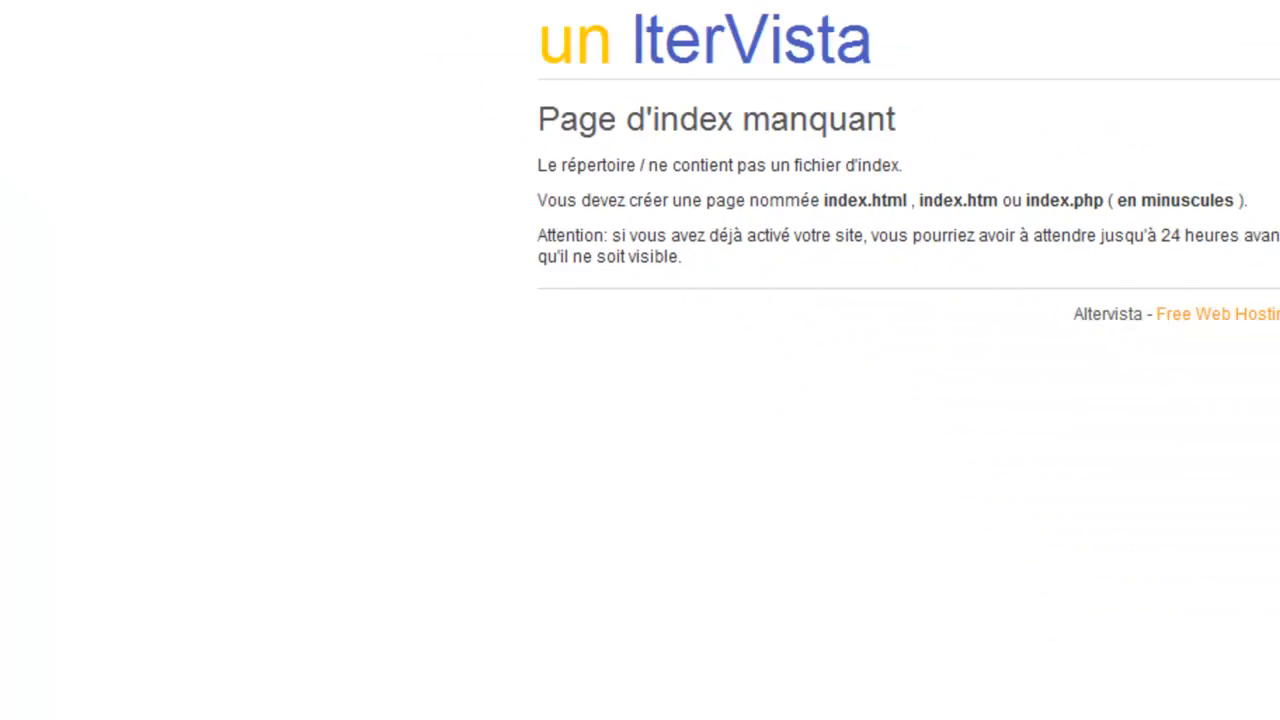
key(Return)
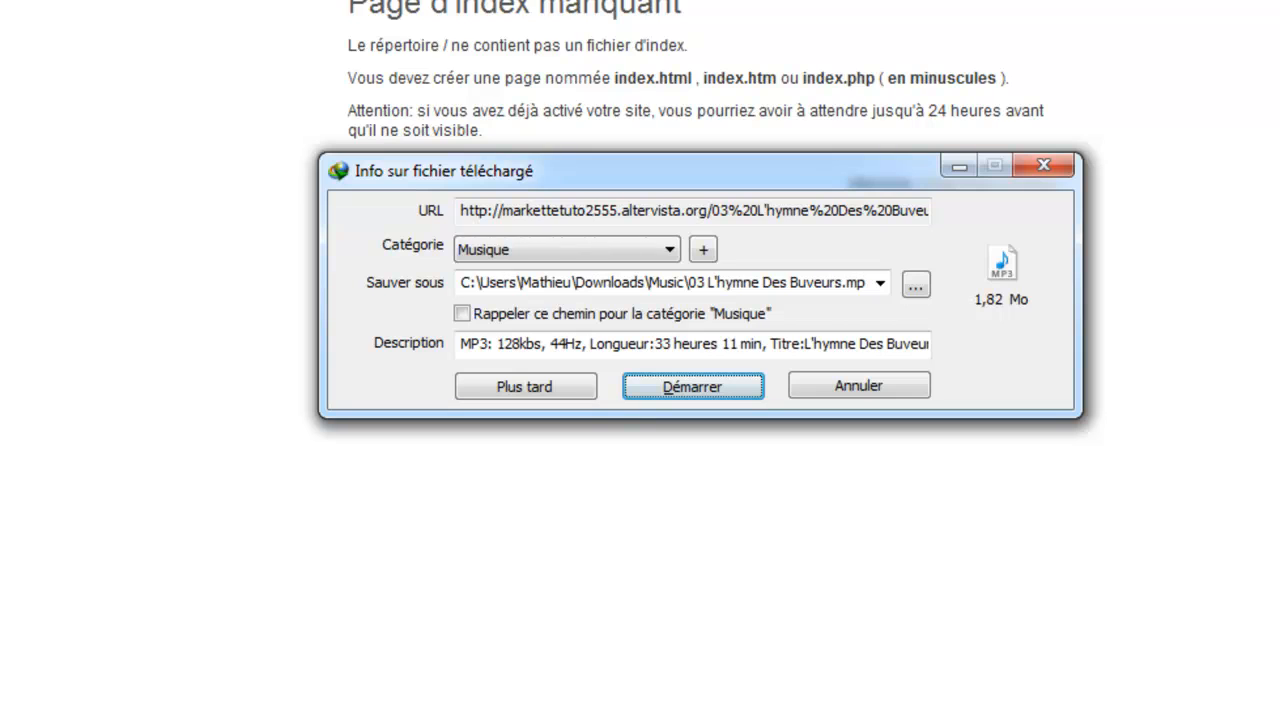
click(912, 390)
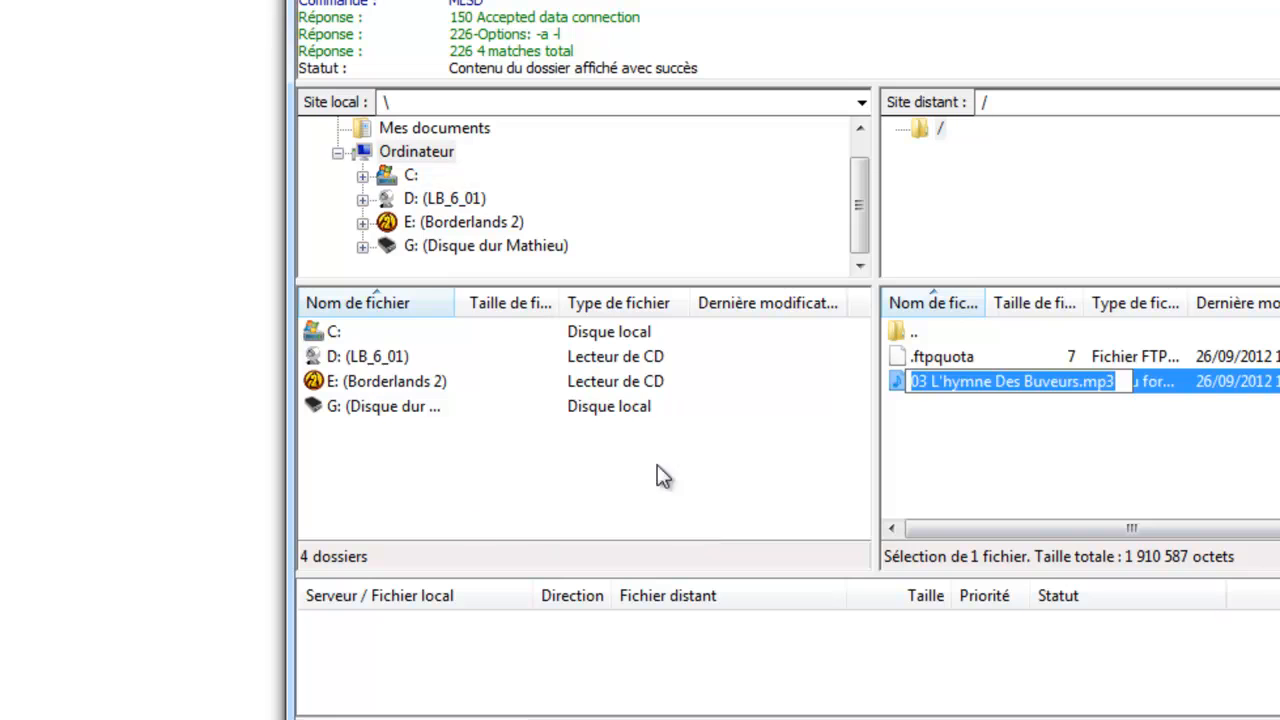
Reopen the MP3's address from the address bar suggestions and cancel the download dialog again.
click(1104, 505)
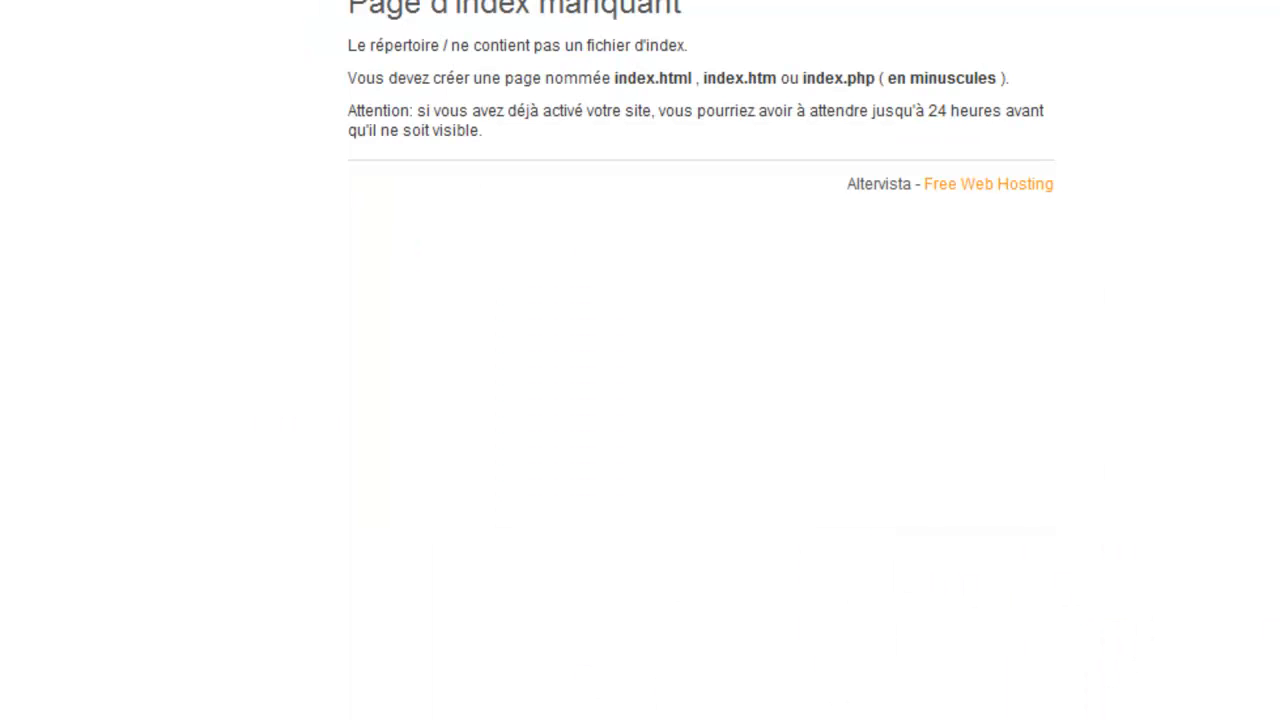
text(/)
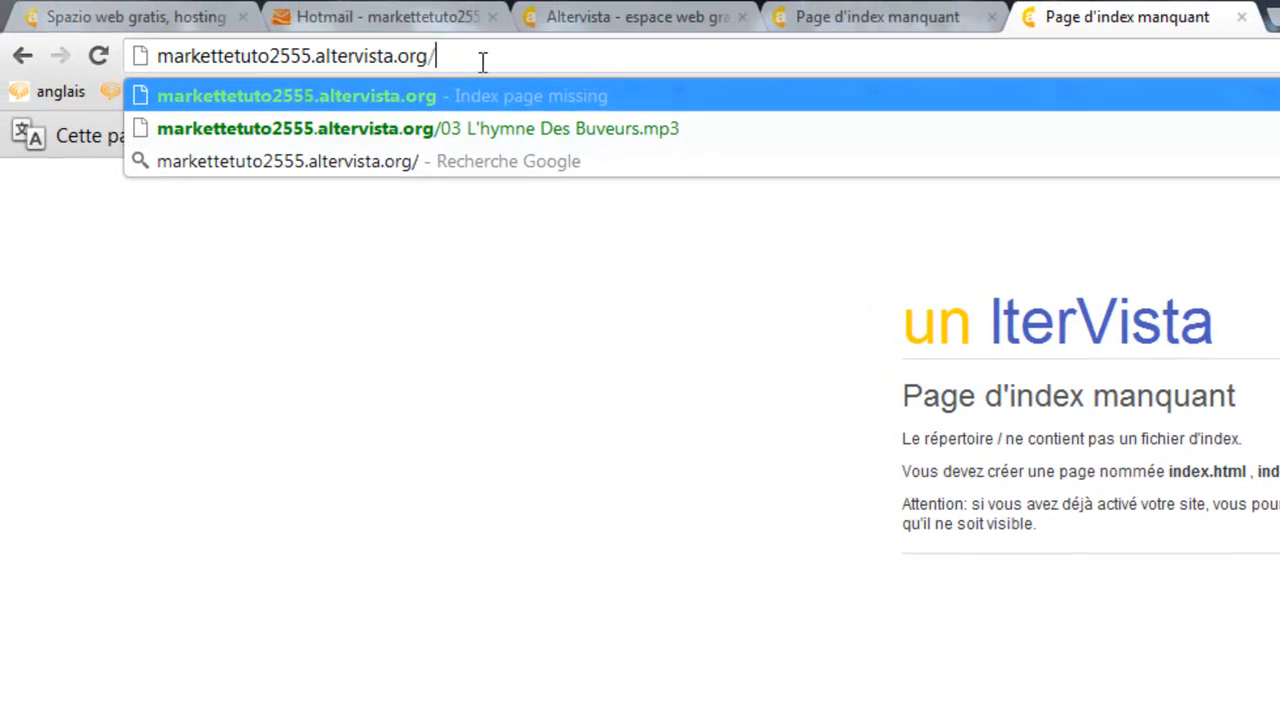
text(03 L'hymne Des Buveurs.mp3)
drag(711, 55, 4, 45)
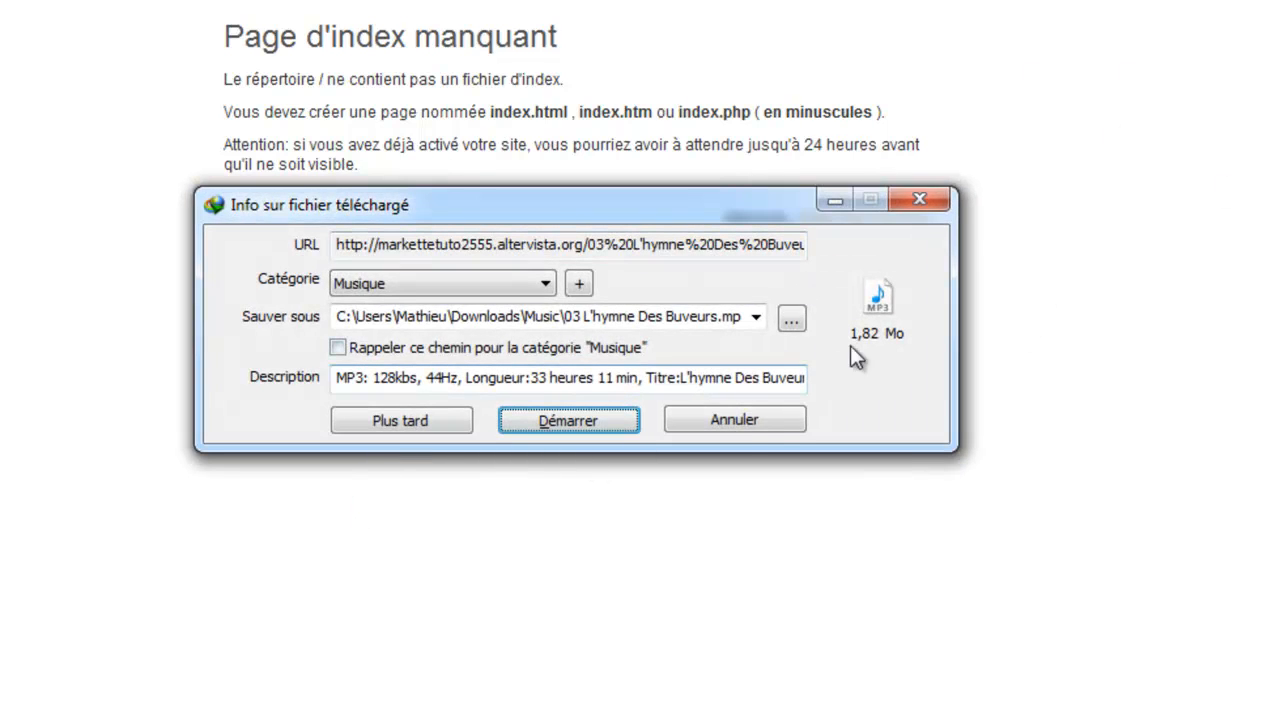
click(746, 419)
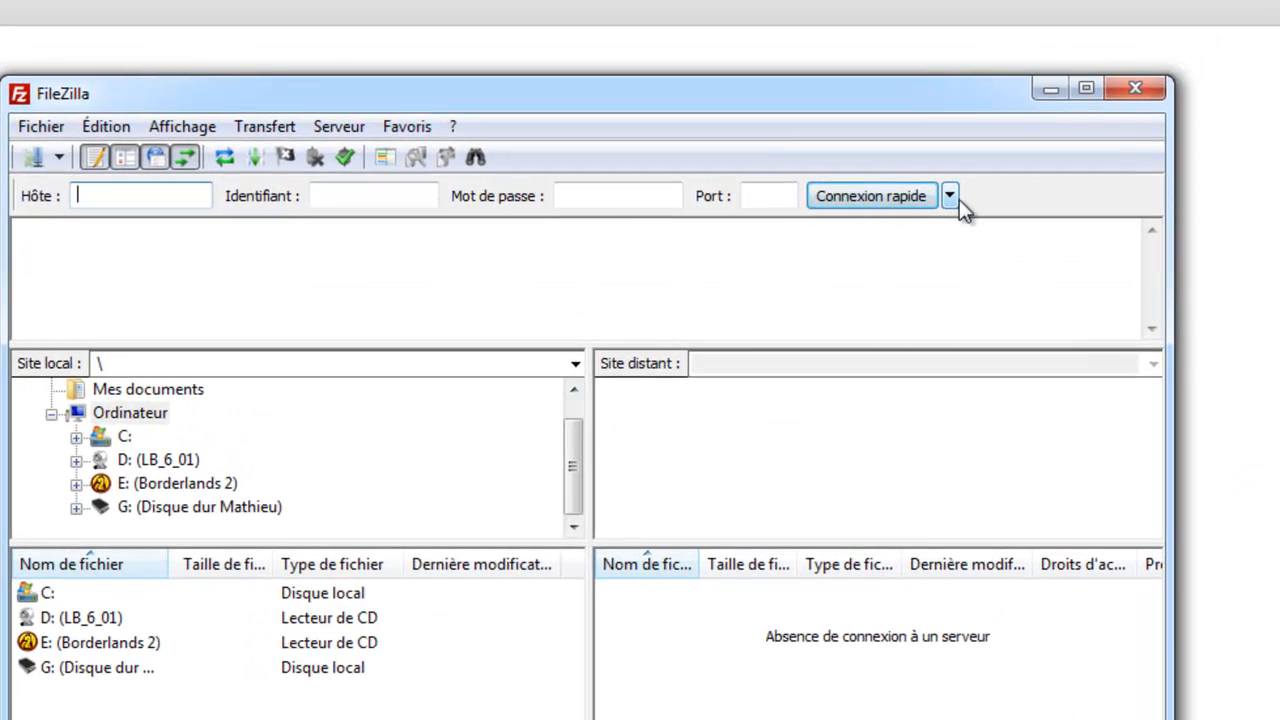
Reconnect to the site from the Quickconnect history.
click(954, 197)
click(1110, 282)
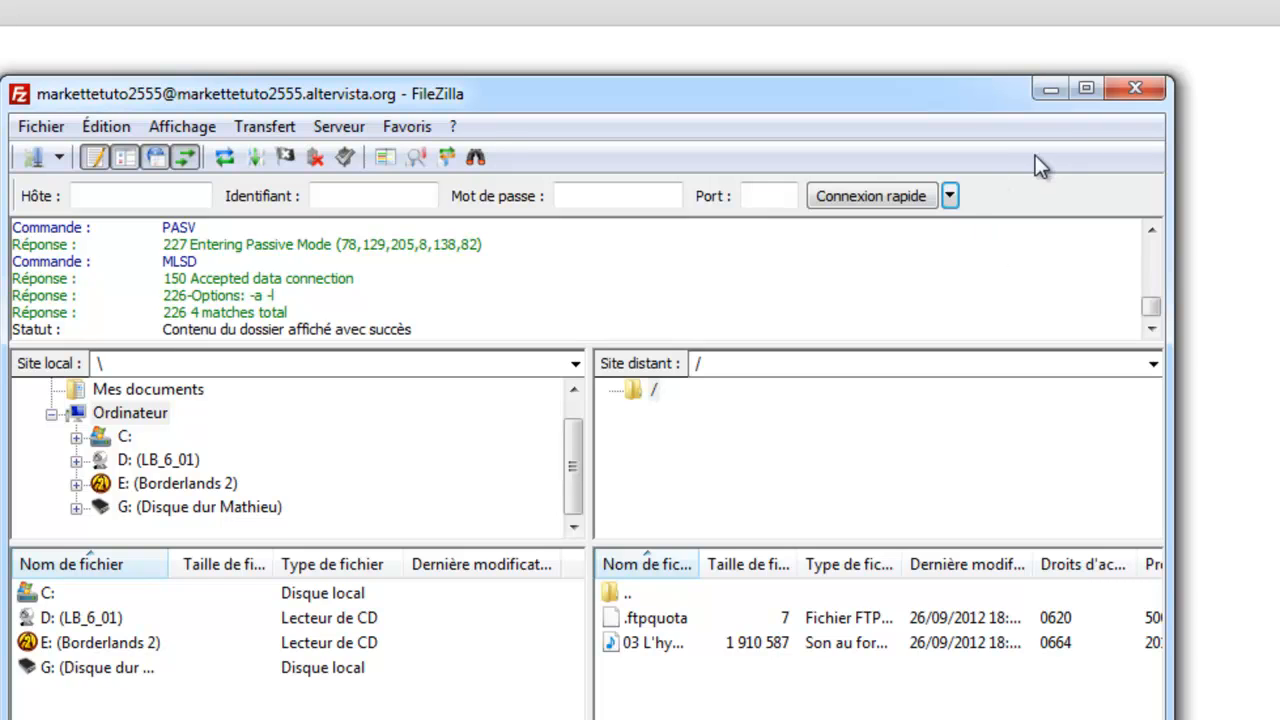
Clear the Quickconnect history and close FileZilla.
click(950, 196)
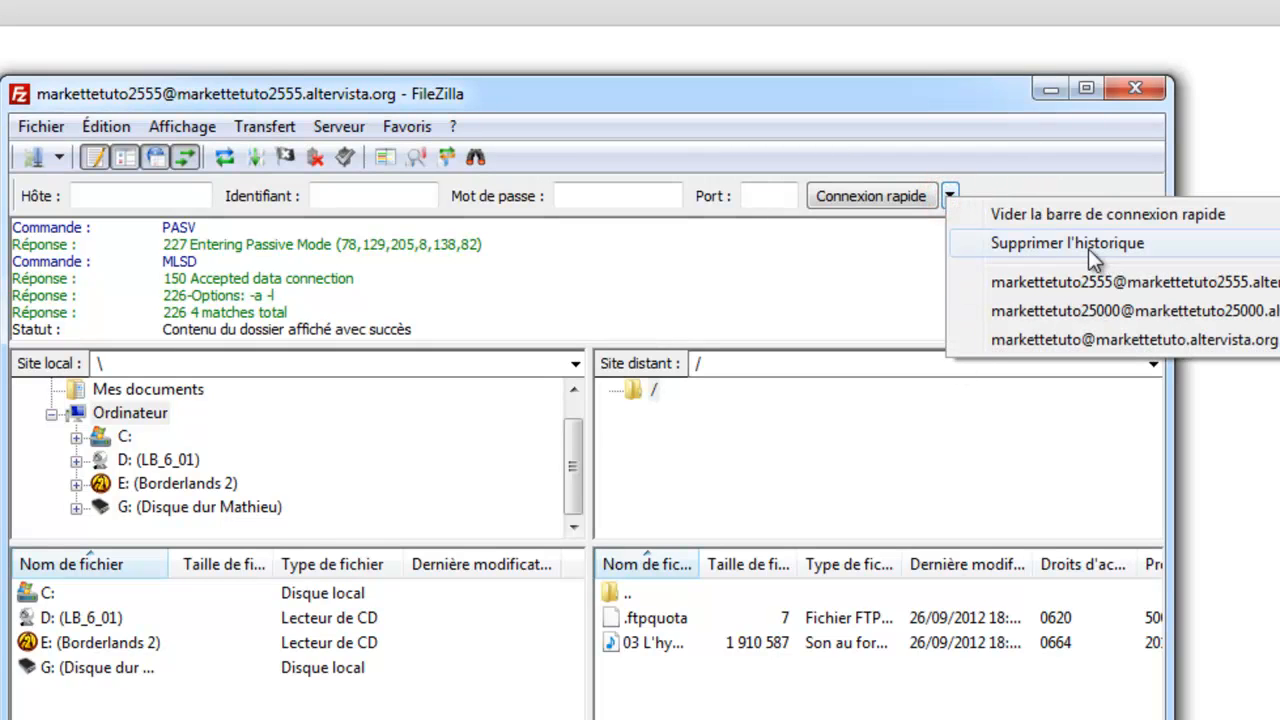
click(810, 688)
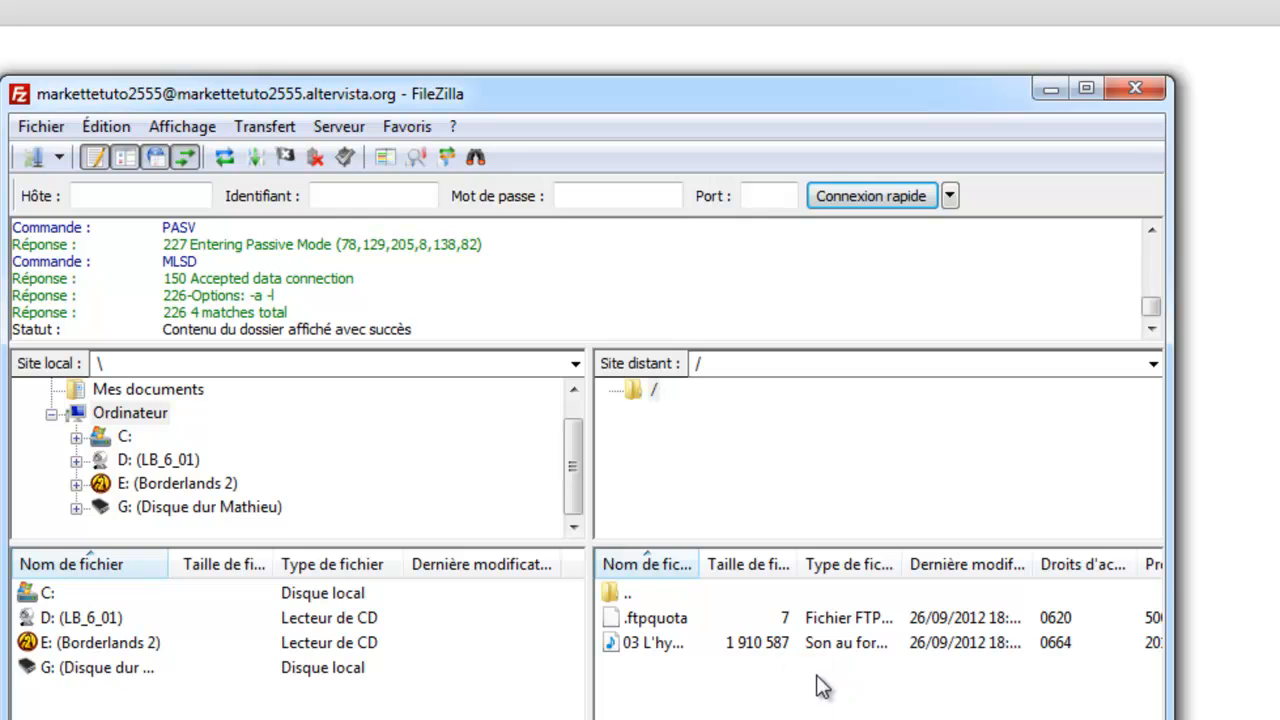
click(1134, 90)
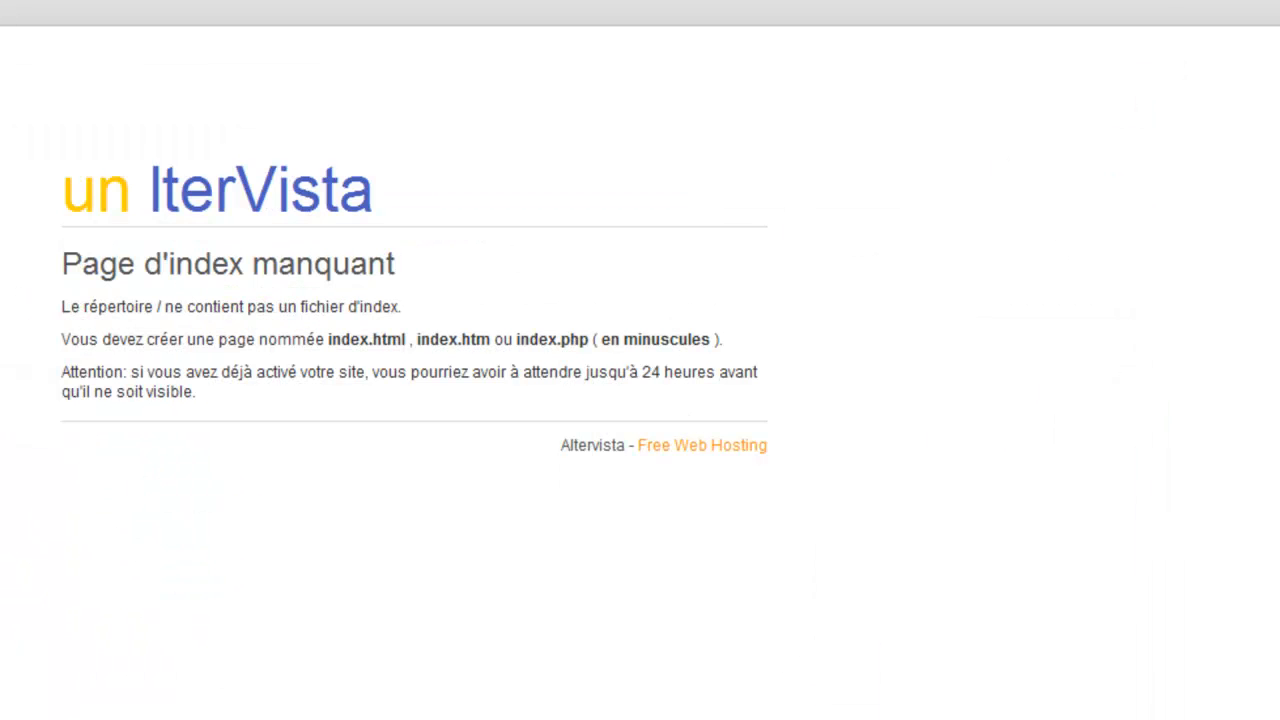